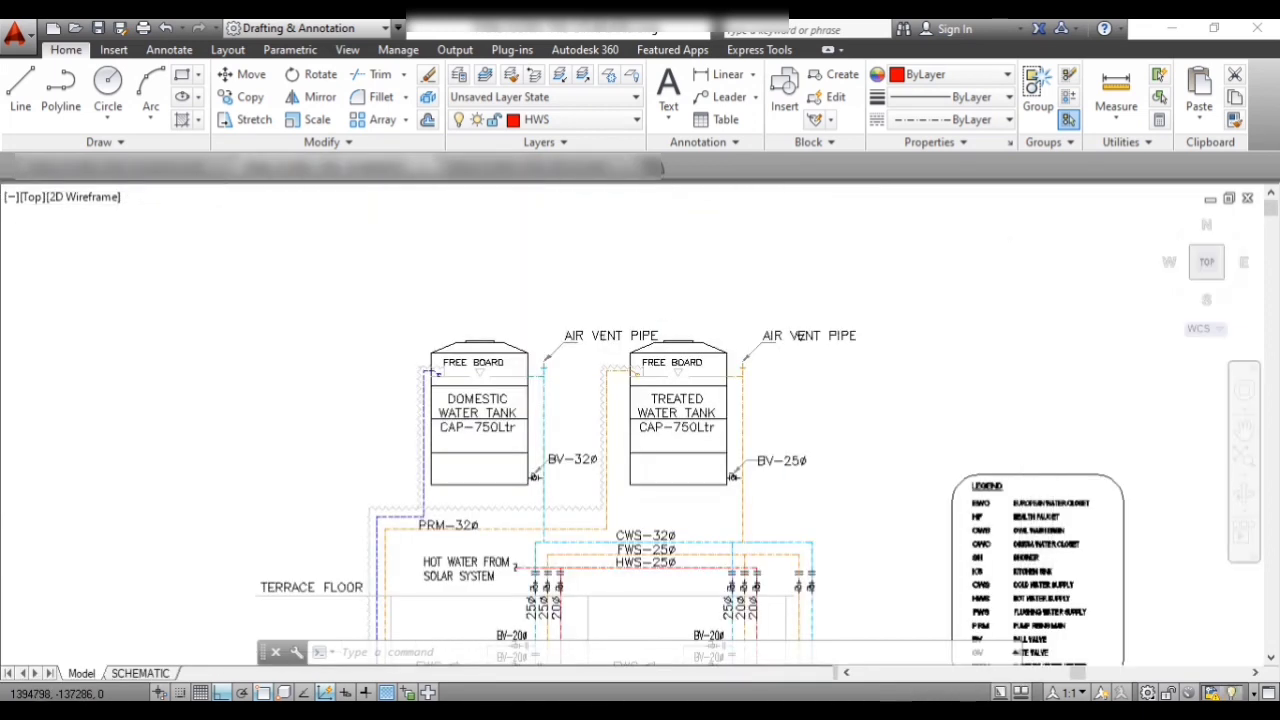
- Examine the water supply schematic from the domestic and treated water tanks down to the terrace-level CWS, FWS and HWS lines
scroll(528, 337, down, 4)
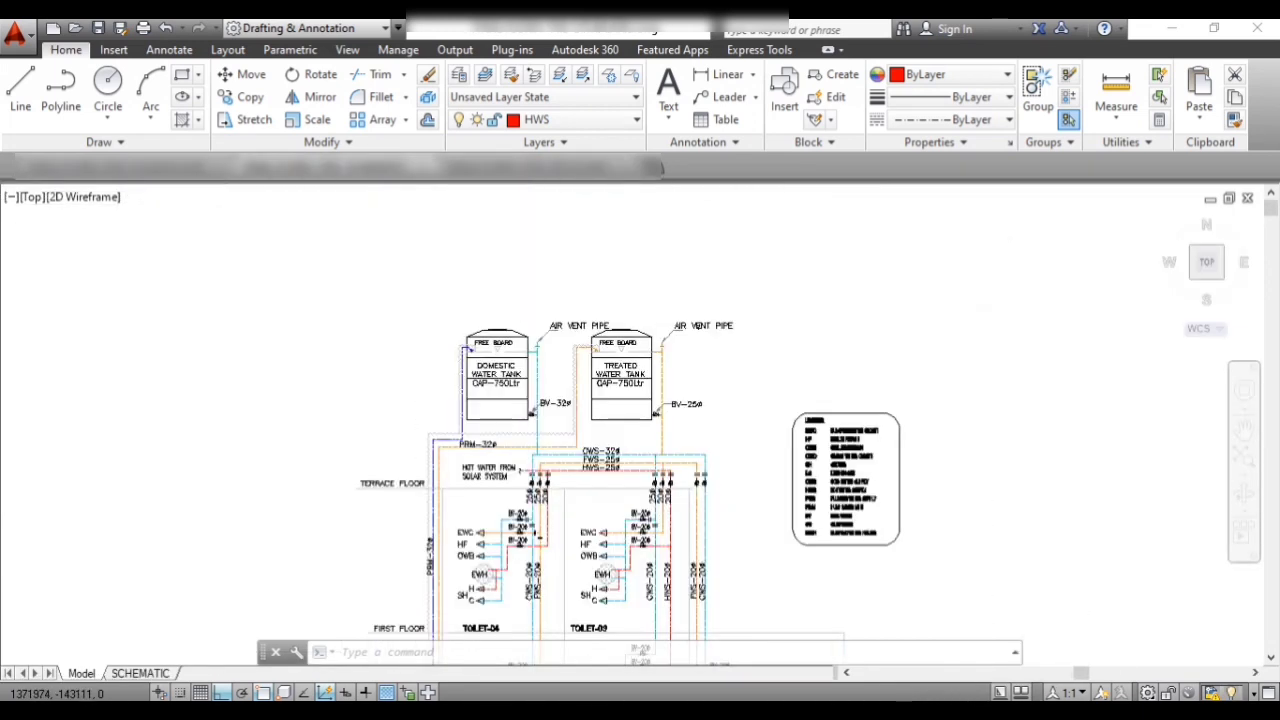
scroll(528, 337, up, 4)
scroll(548, 358, up, 2)
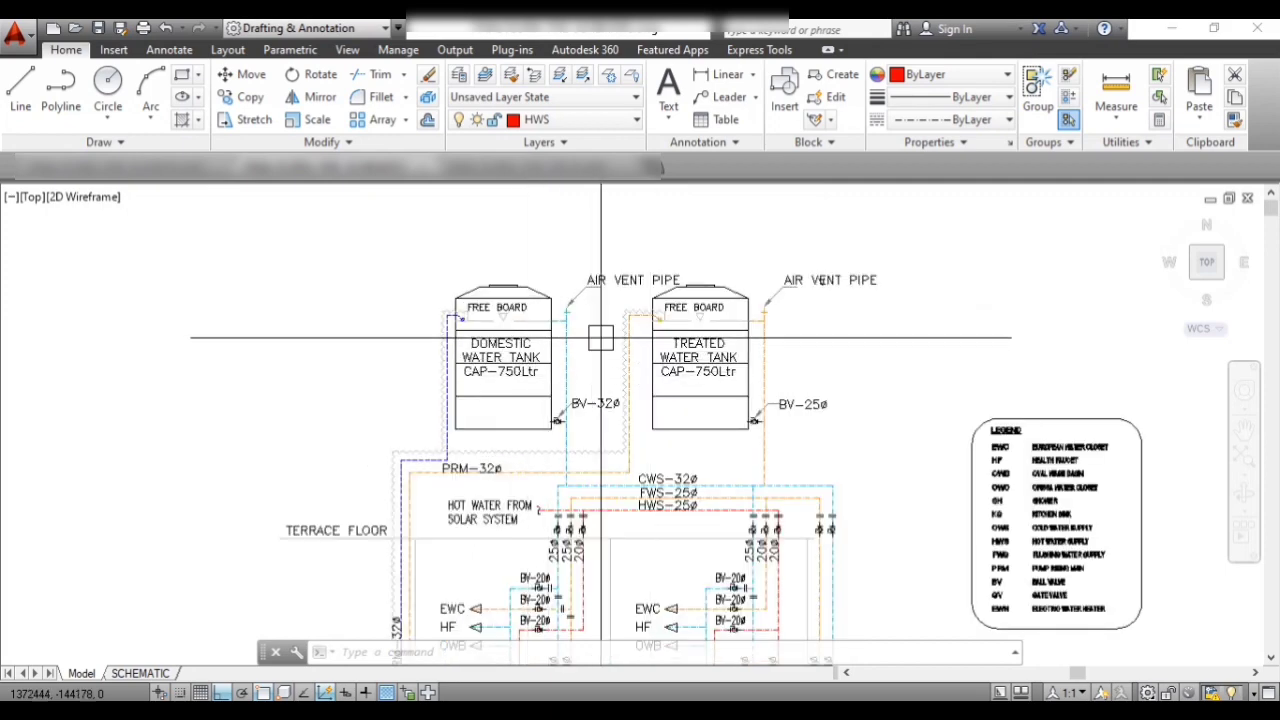
scroll(601, 338, down, 4)
scroll(610, 364, up, 4)
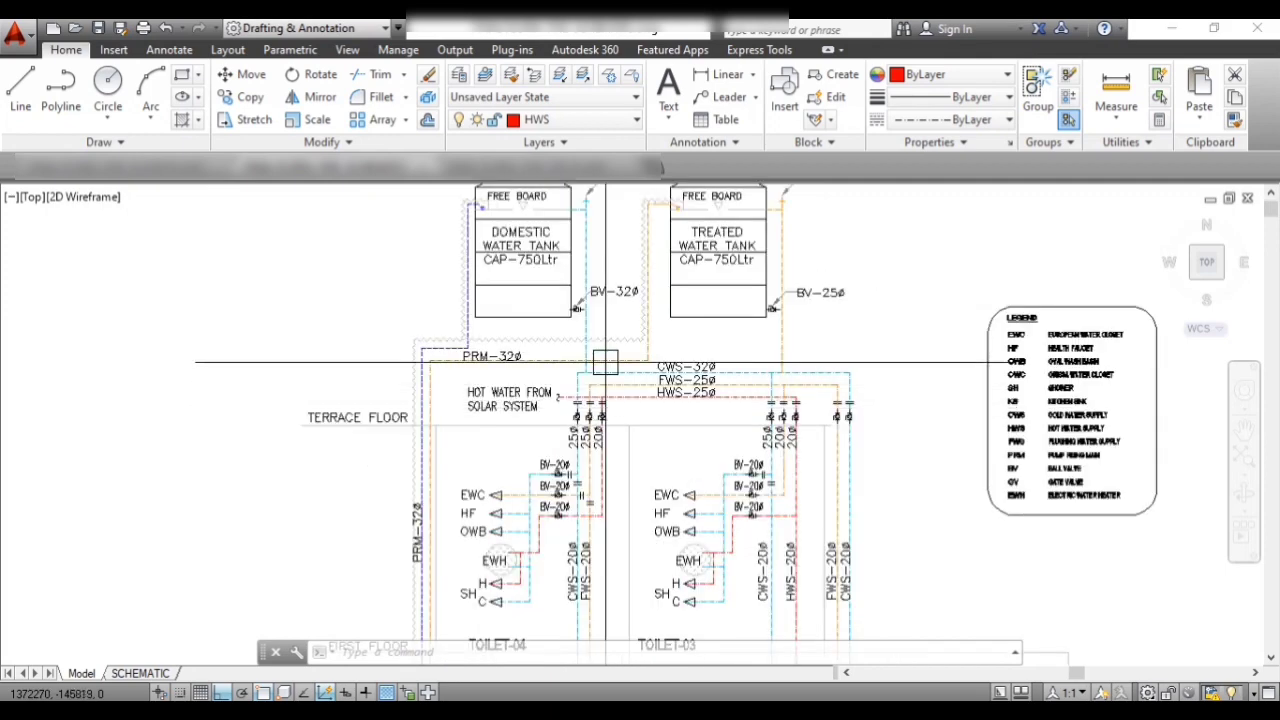
scroll(605, 362, down, 4)
scroll(606, 495, up, 4)
scroll(630, 503, down, 4)
scroll(645, 476, up, 2)
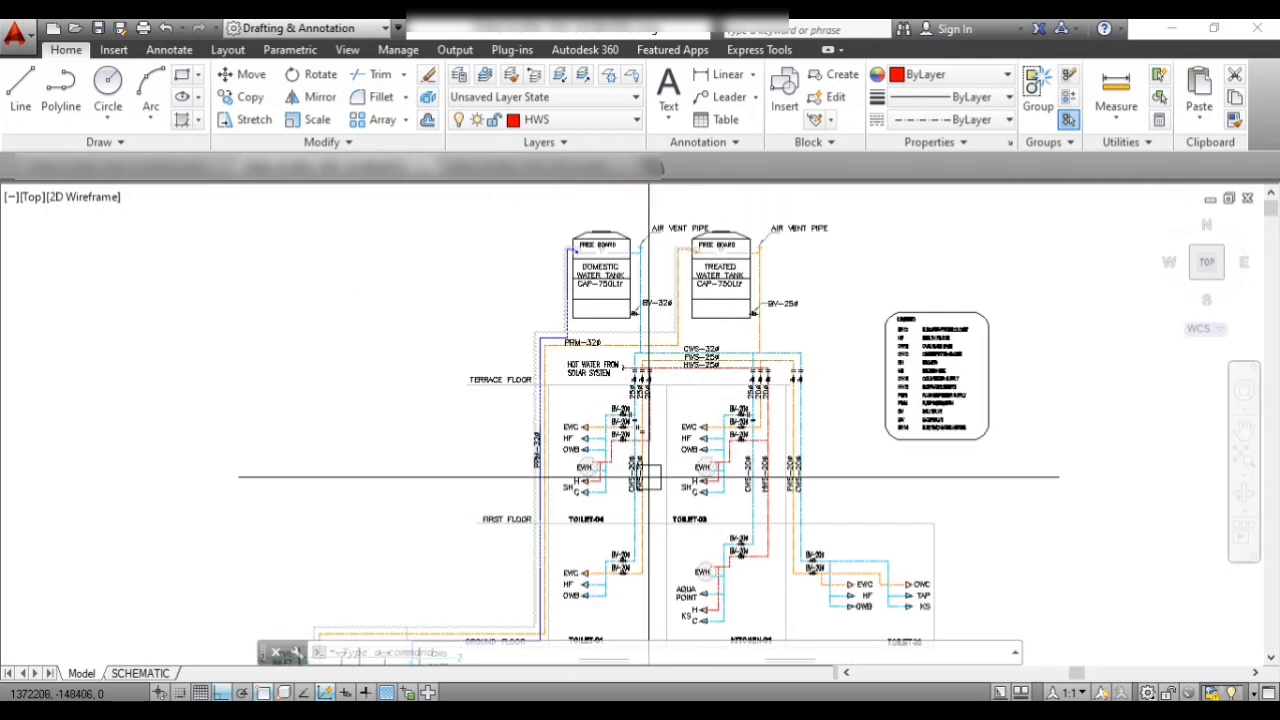
- Examine the schematic's shaft risers and their branches to the toilet and kitchen fixtures on the first and ground floors
scroll(588, 452, up, 2)
scroll(591, 453, up, 2)
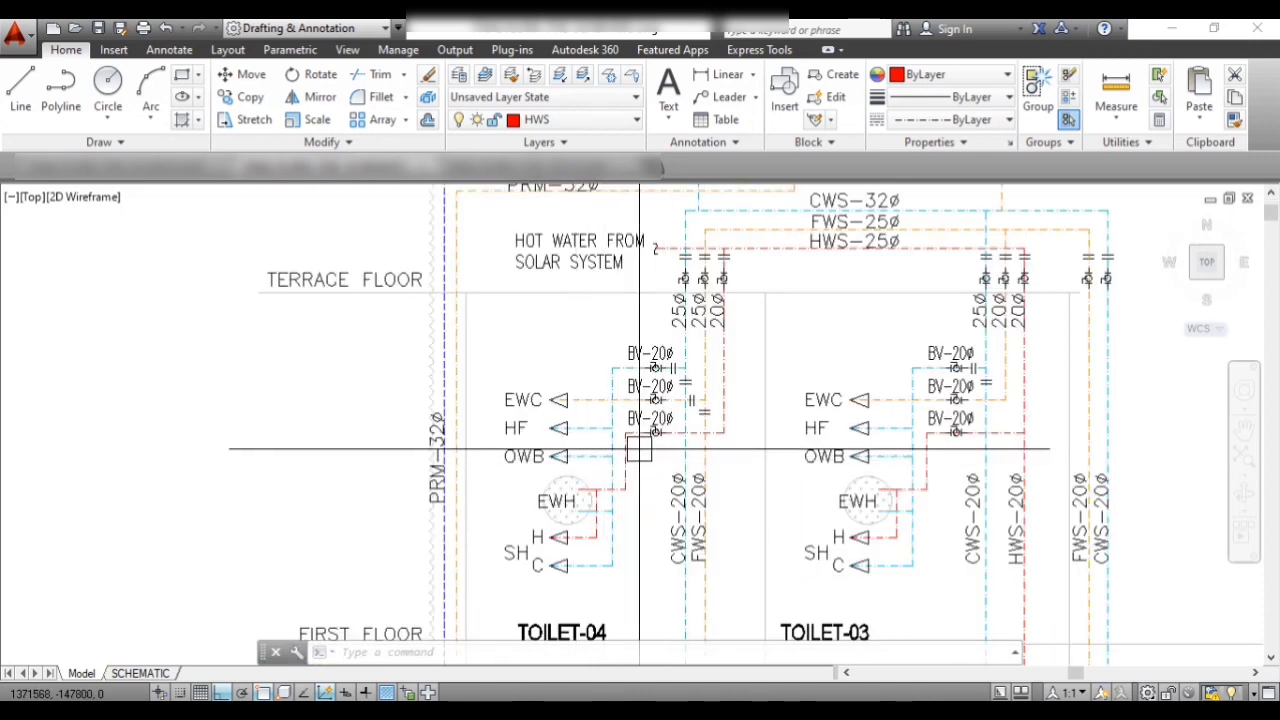
scroll(639, 449, down, 4)
scroll(643, 480, up, 4)
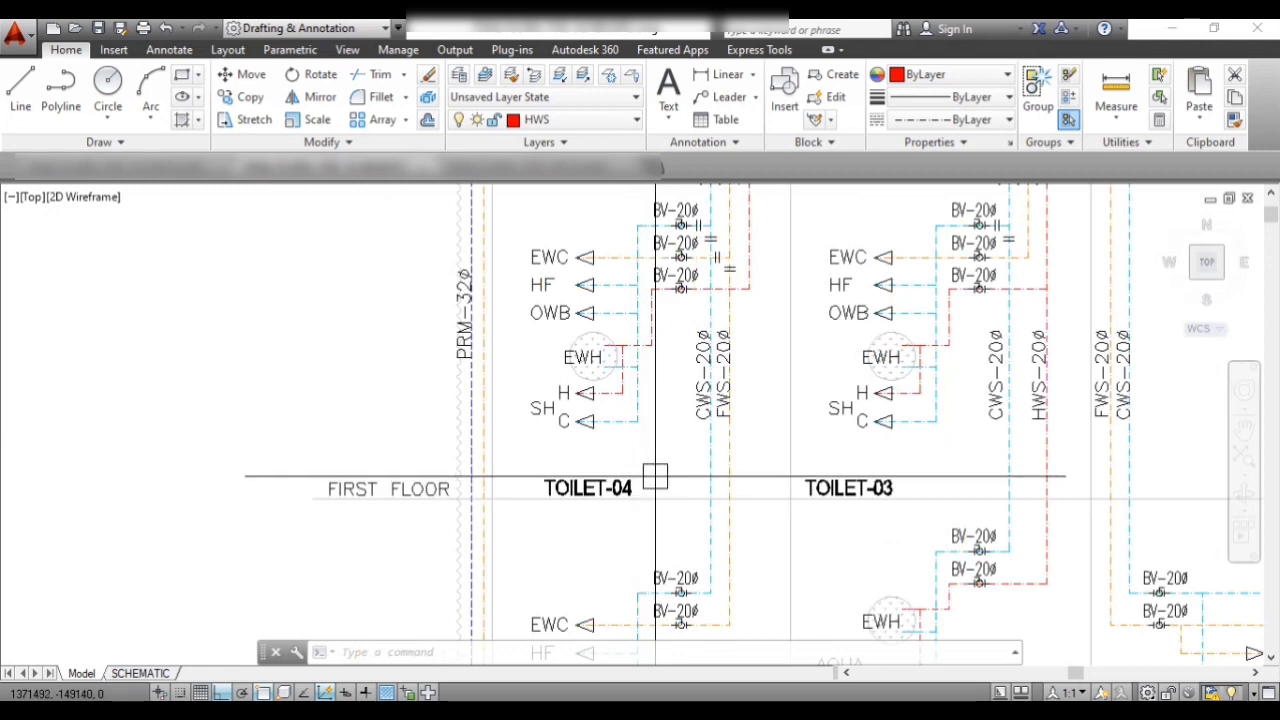
scroll(655, 477, down, 5)
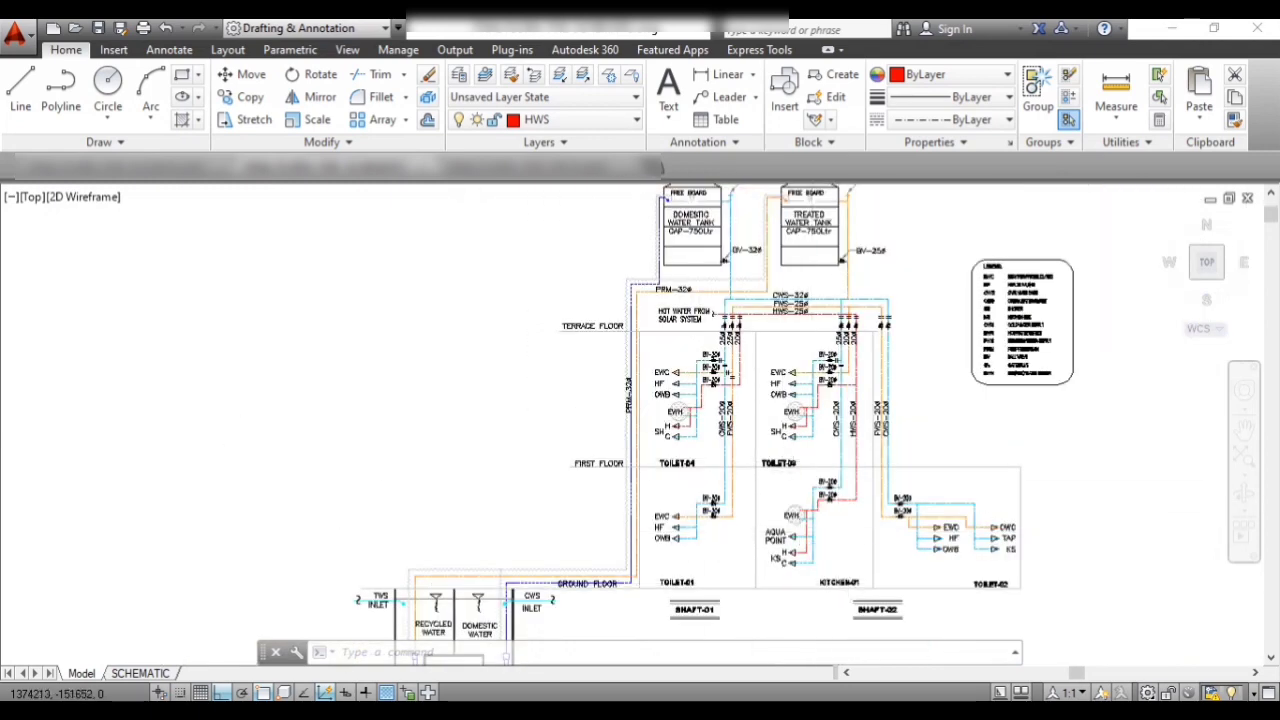
scroll(800, 580, up, 2)
scroll(780, 520, down, 2)
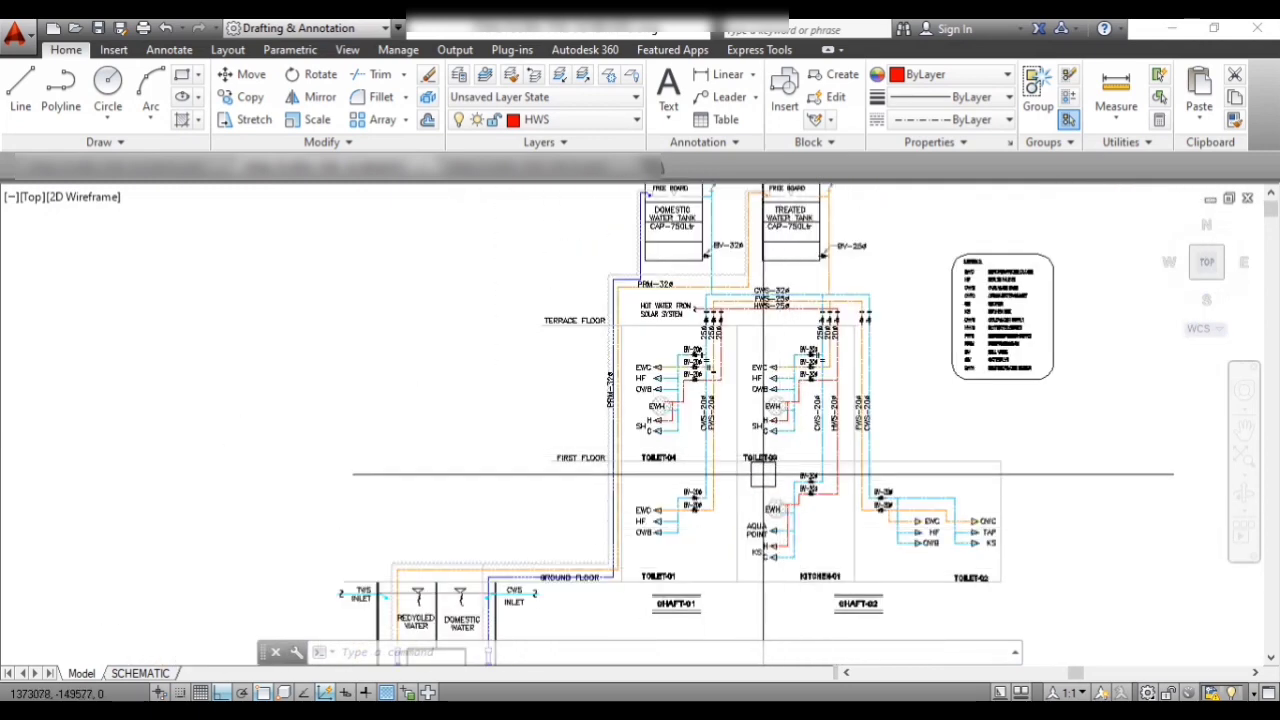
scroll(751, 531, down, 2)
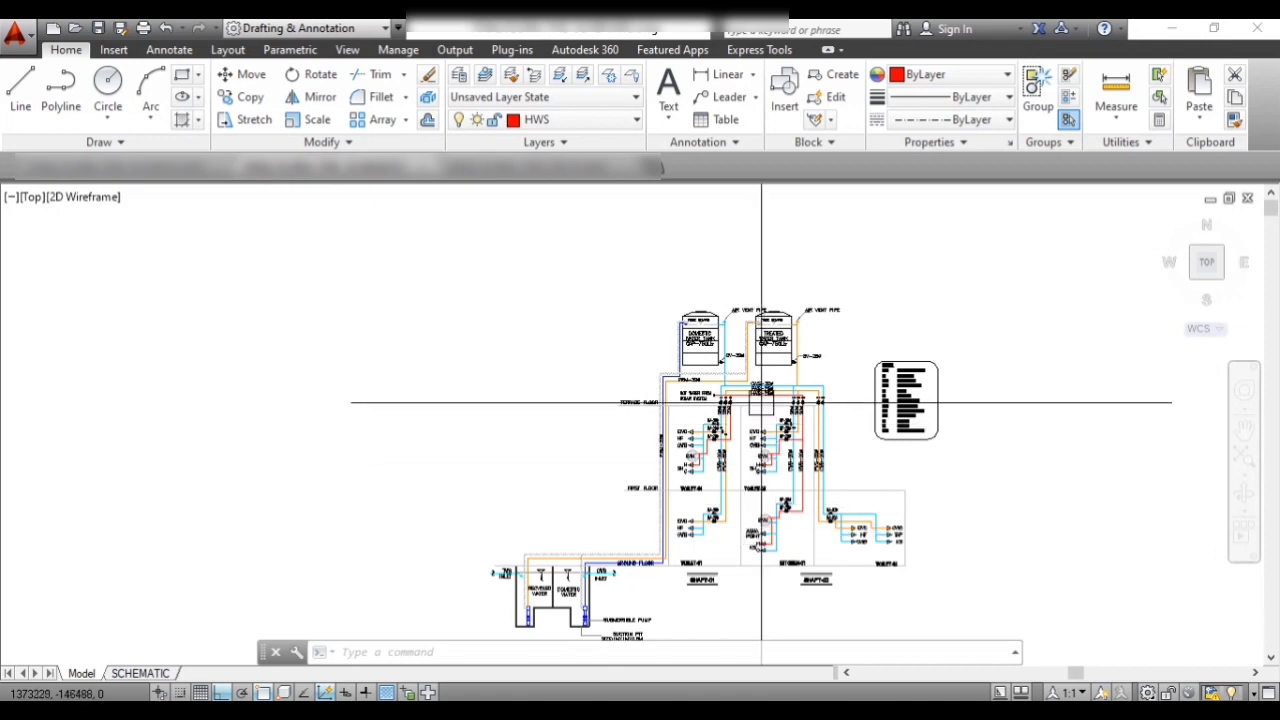
scroll(763, 454, up, 6)
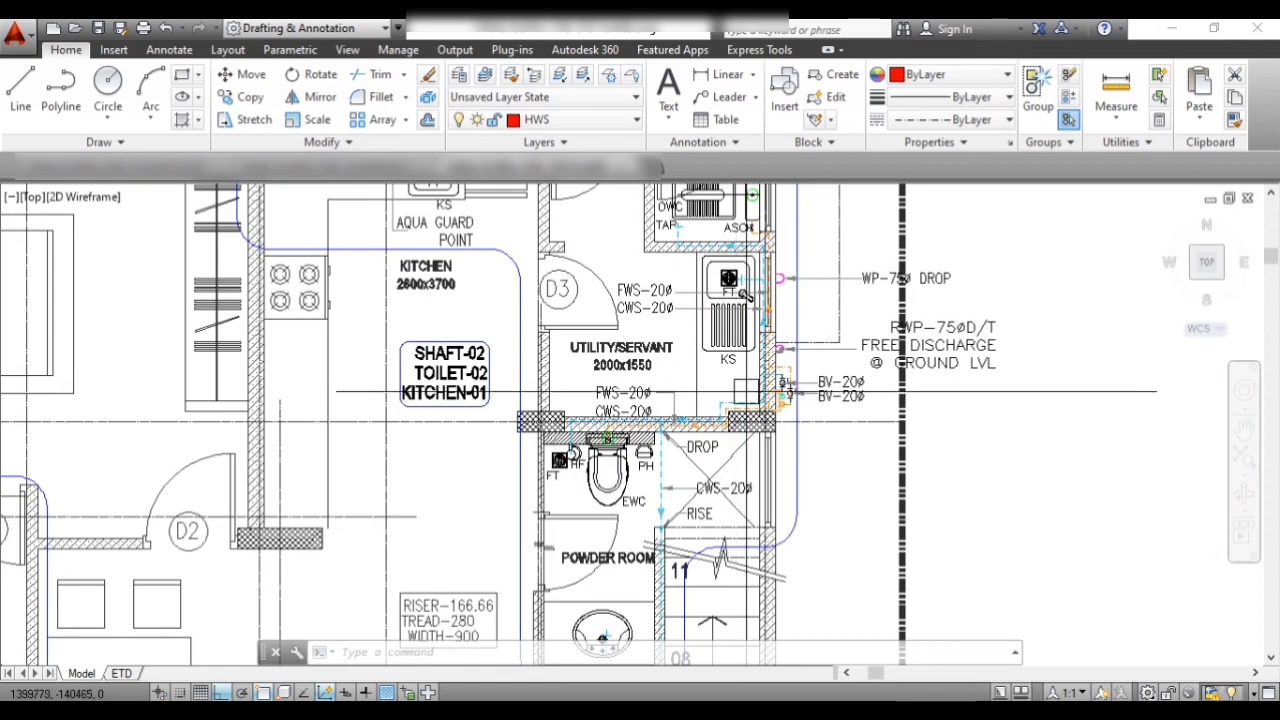
- Inspect the floor plans and the clamped water supply and drainage pipes inside the PHE duct beside window W4
scroll(745, 391, down, 5)
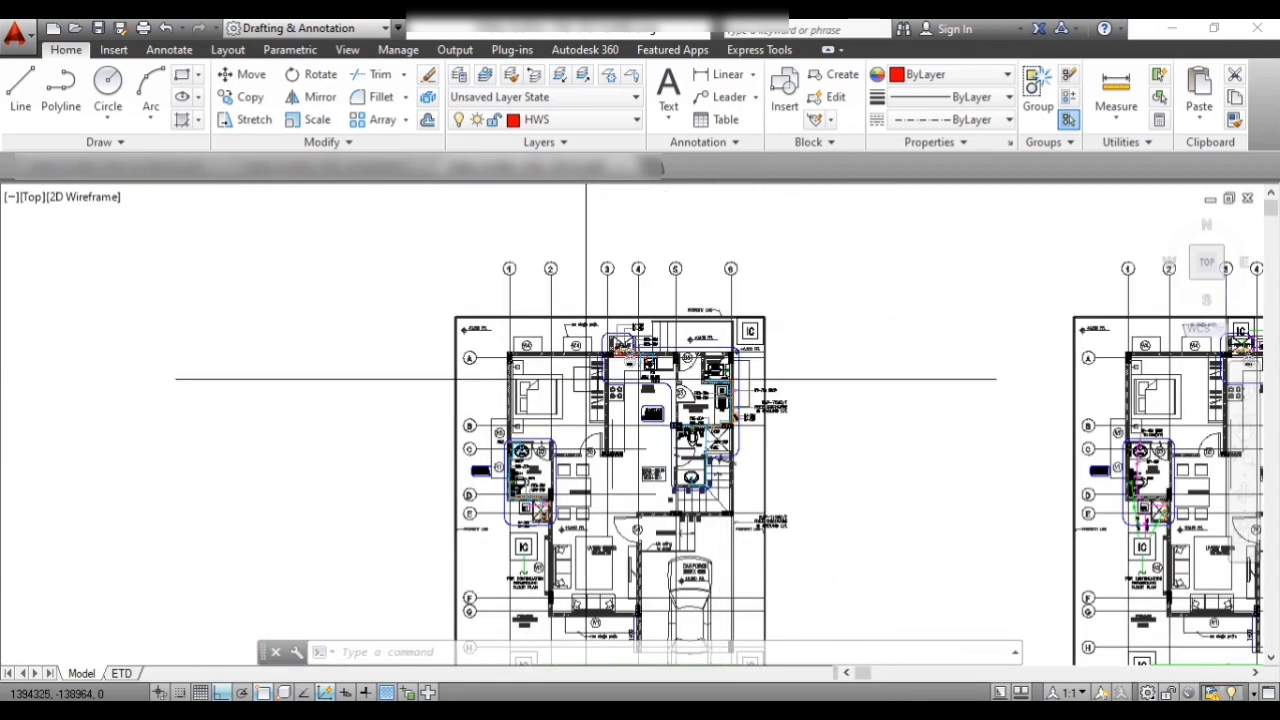
scroll(620, 342, down, 2)
scroll(1060, 364, up, 2)
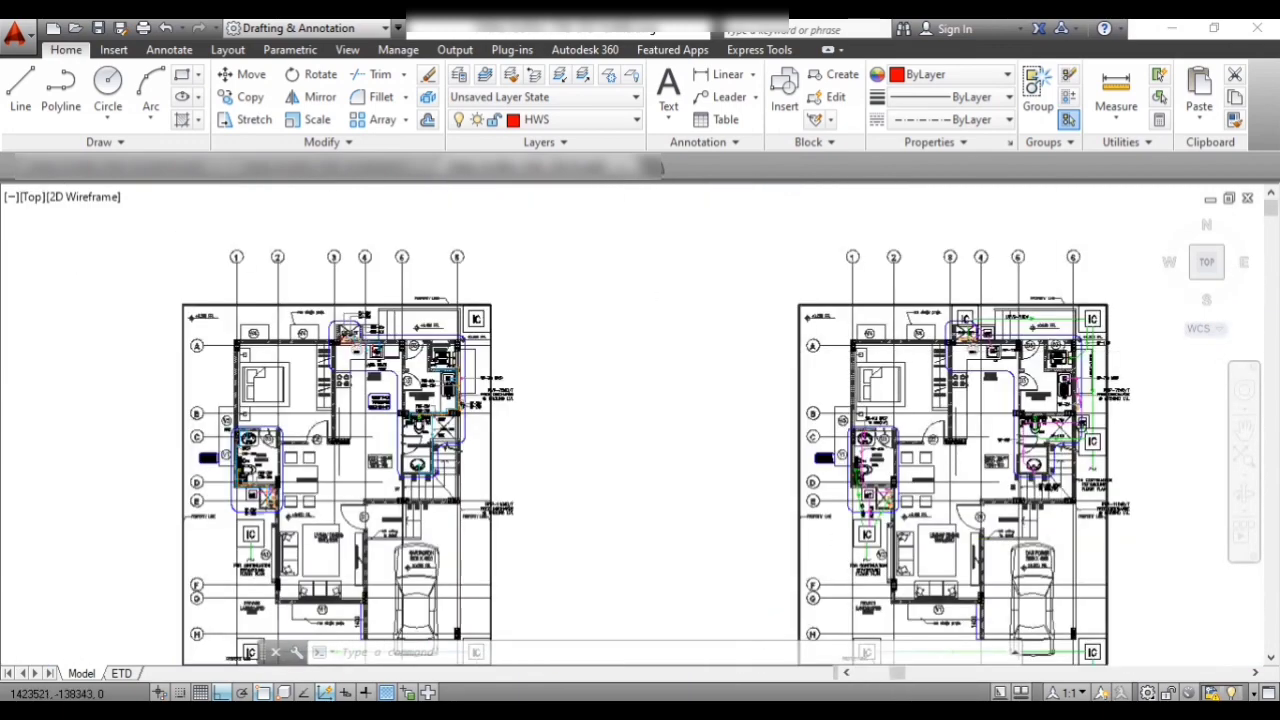
scroll(1000, 335, up, 8)
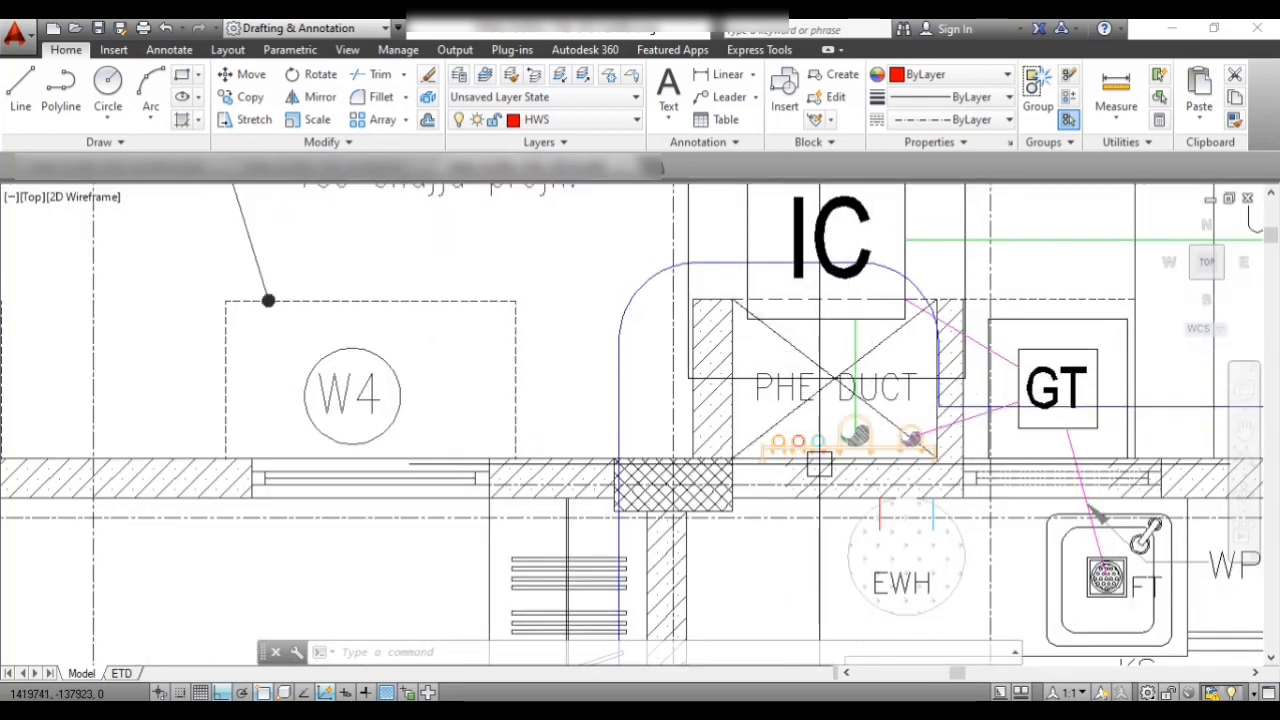
scroll(819, 463, up, 4)
scroll(820, 465, down, 1)
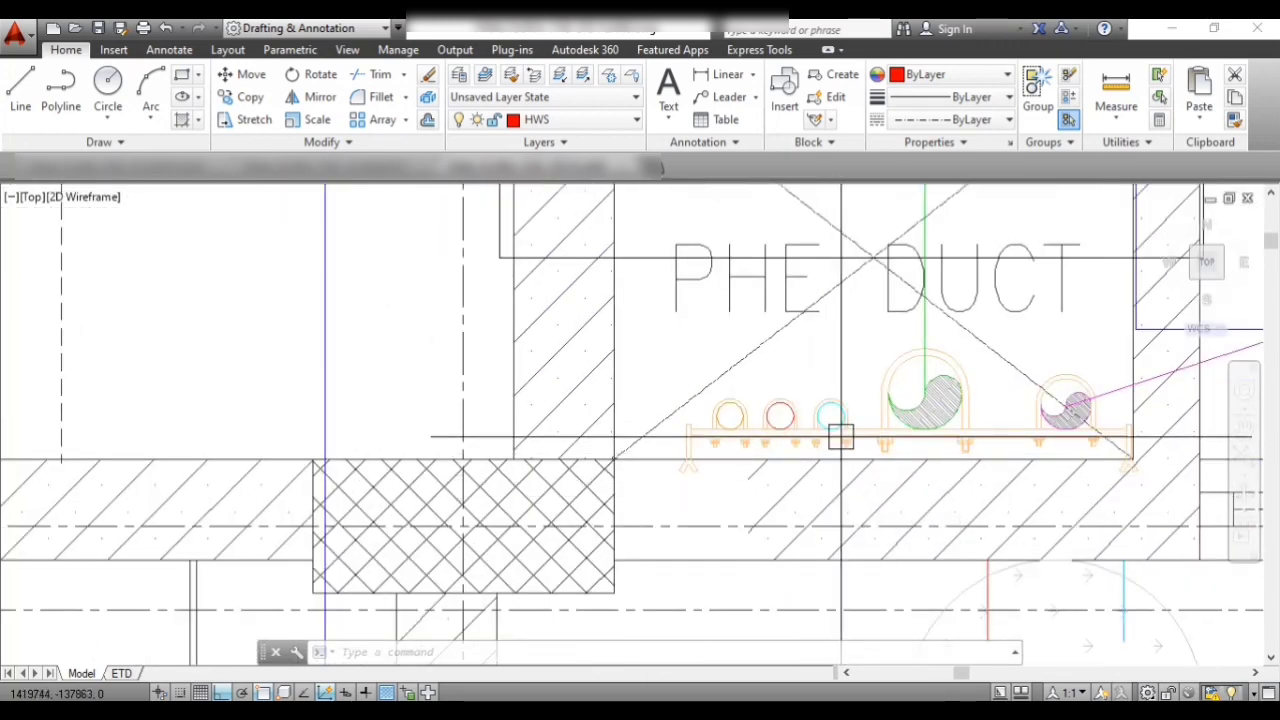
scroll(850, 445, down, 1)
scroll(850, 448, up, 2)
scroll(860, 452, up, 2)
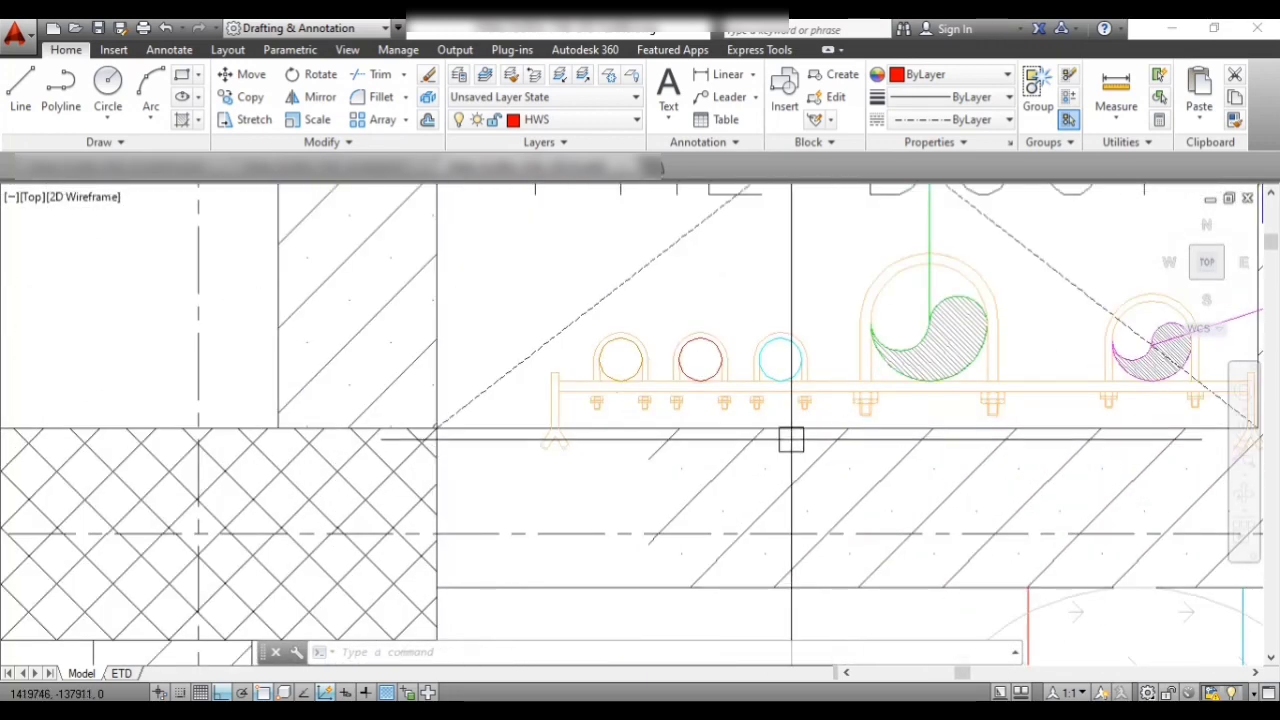
scroll(764, 366, up, 4)
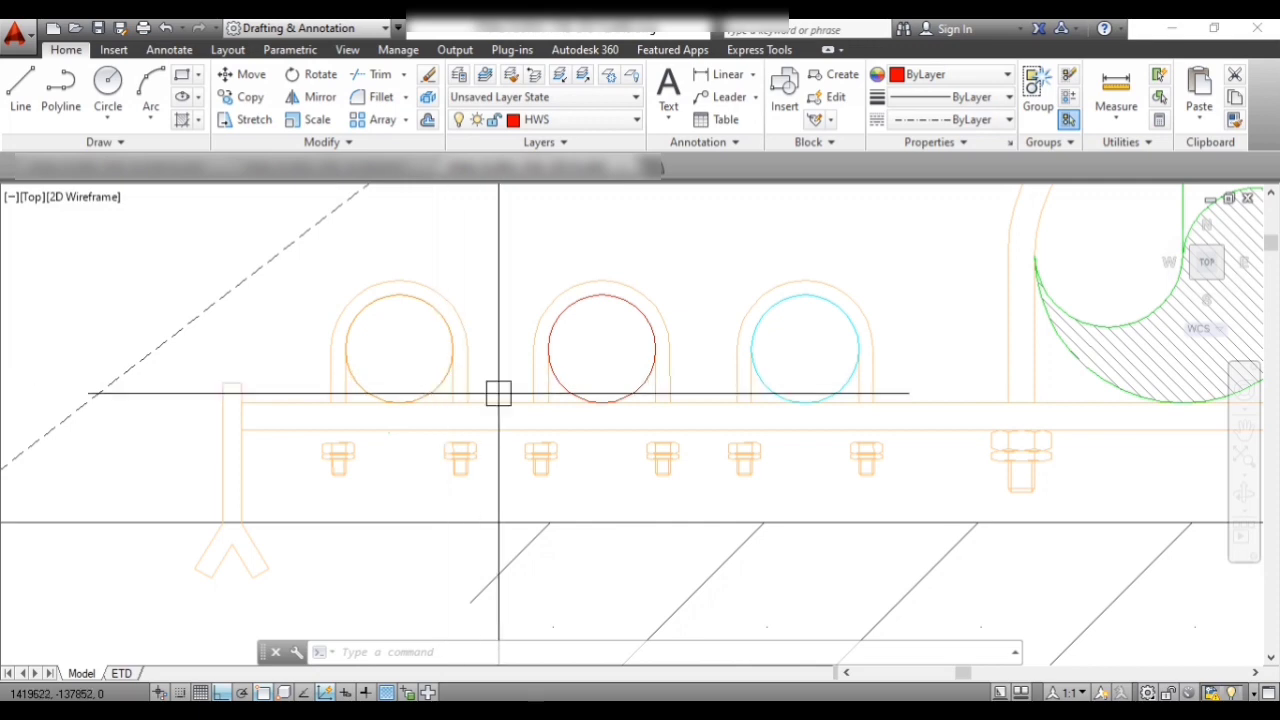
- Examine the powder room's cold and flushing water routing on the plan, including the CWS-20ø drop and rise and the basin connection
scroll(498, 393, down, 5)
scroll(510, 420, up, 2)
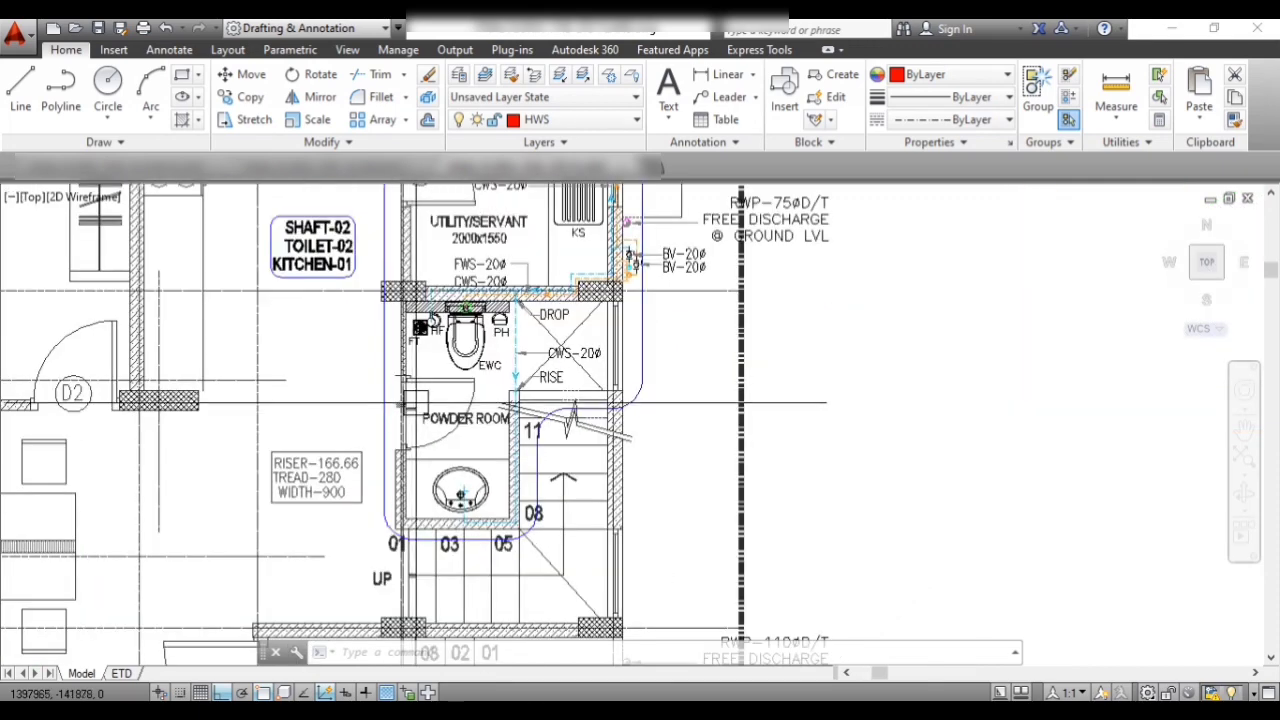
scroll(680, 430, up, 2)
scroll(516, 522, down, 2)
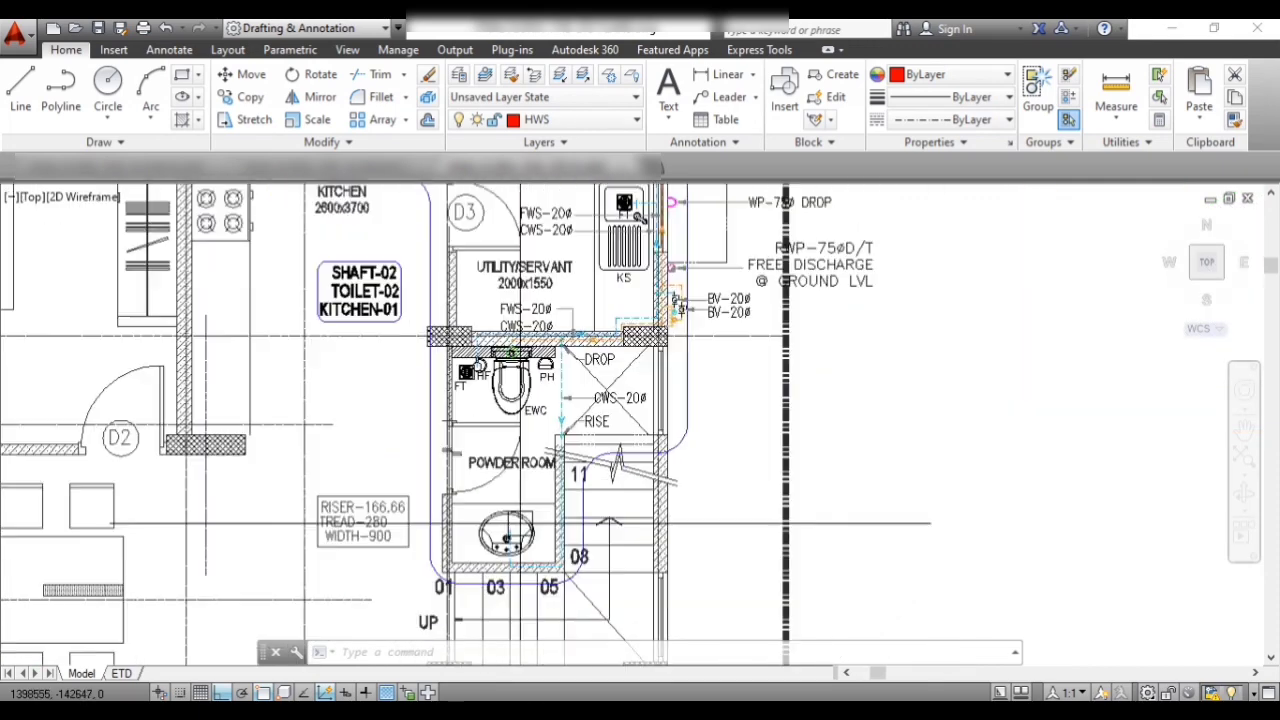
scroll(635, 351, down, 4)
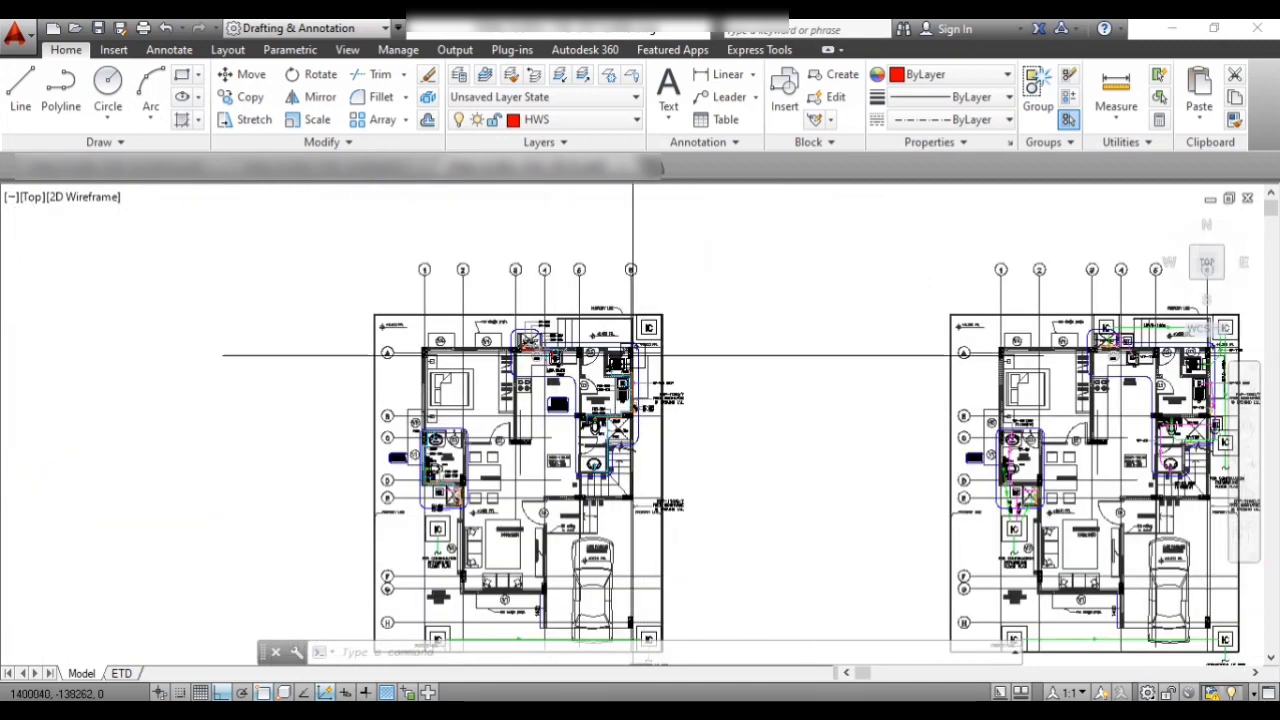
scroll(658, 348, up, 4)
scroll(658, 348, up, 2)
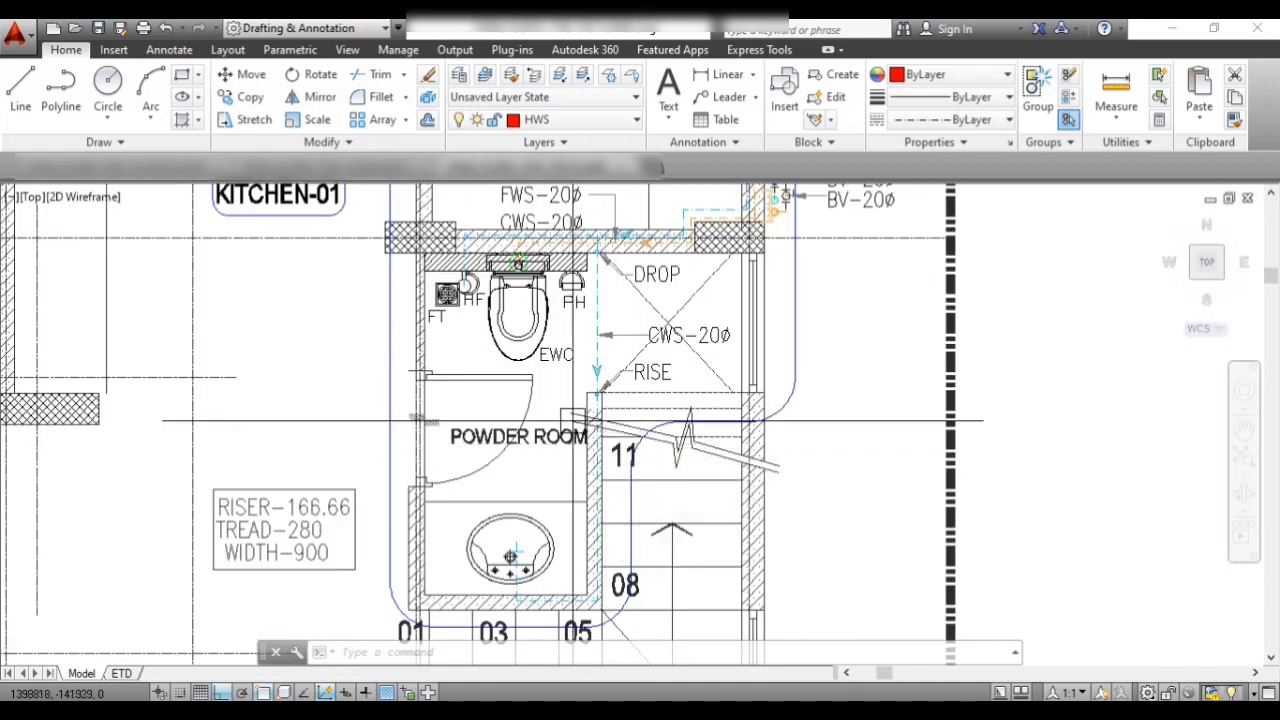
scroll(527, 271, up, 2)
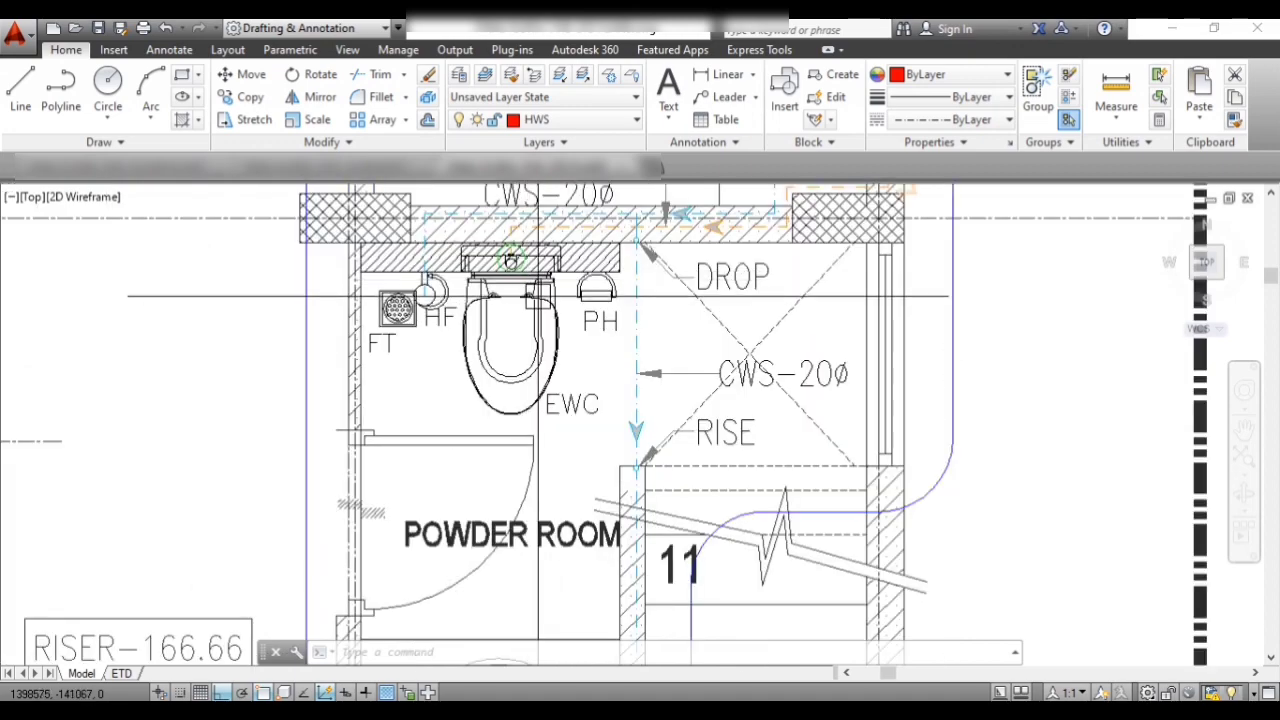
scroll(580, 300, down, 4)
scroll(539, 447, up, 3)
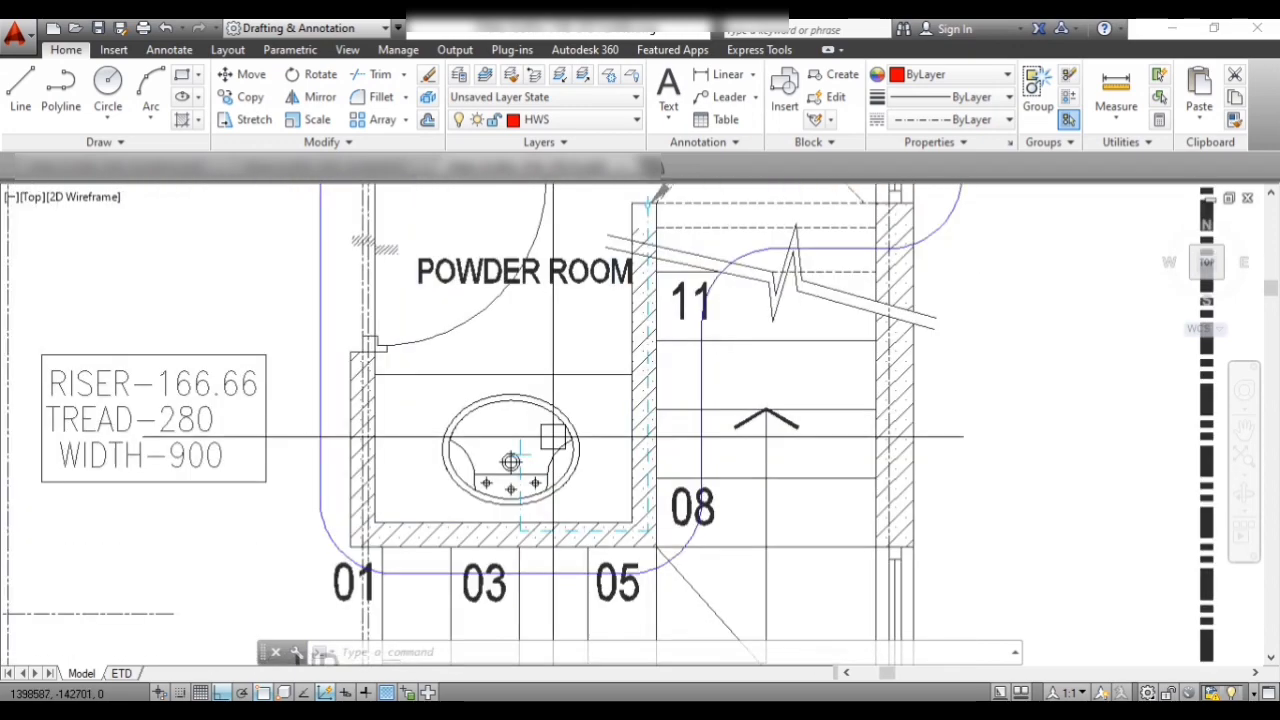
scroll(550, 455, down, 2)
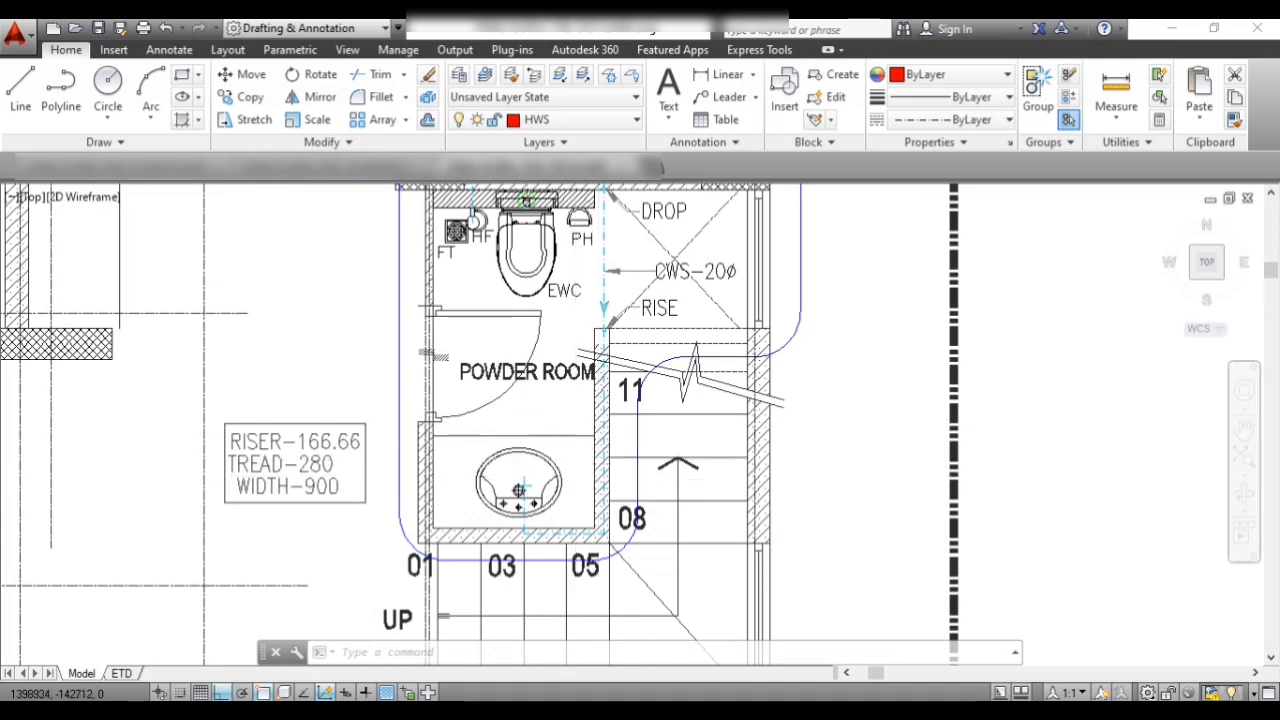
scroll(594, 400, down, 3)
scroll(594, 311, up, 3)
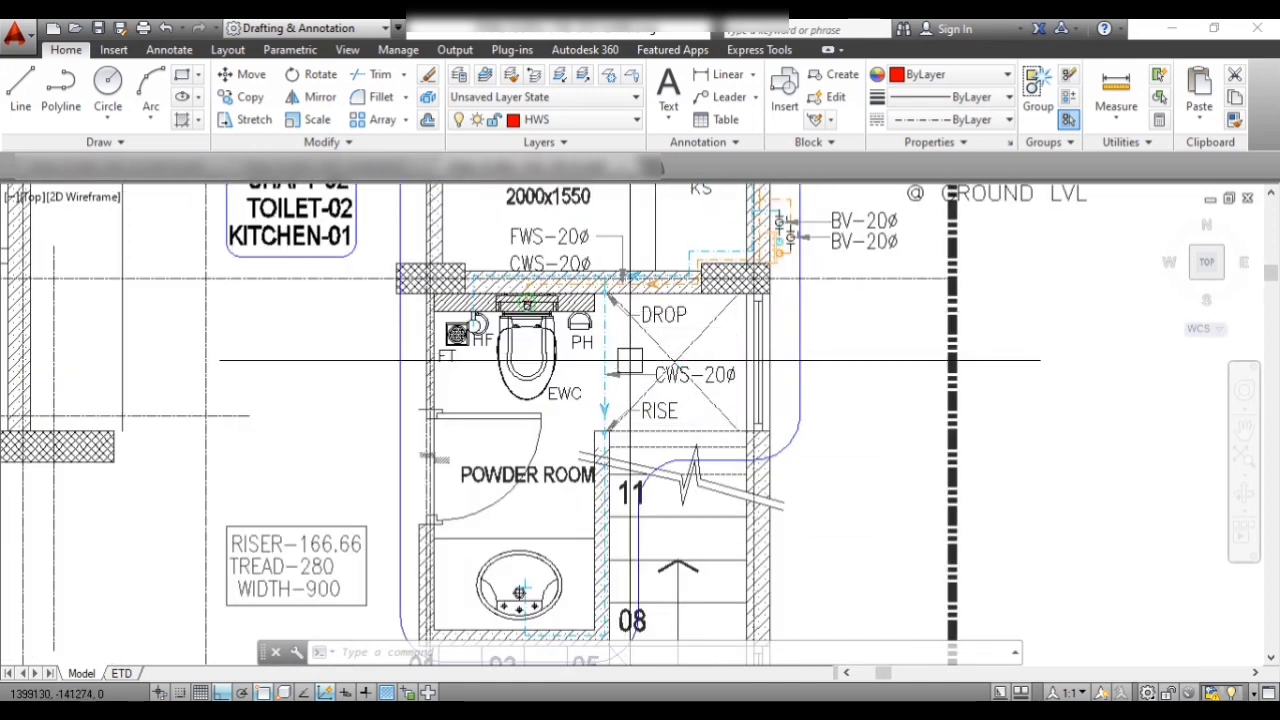
scroll(699, 273, up, 2)
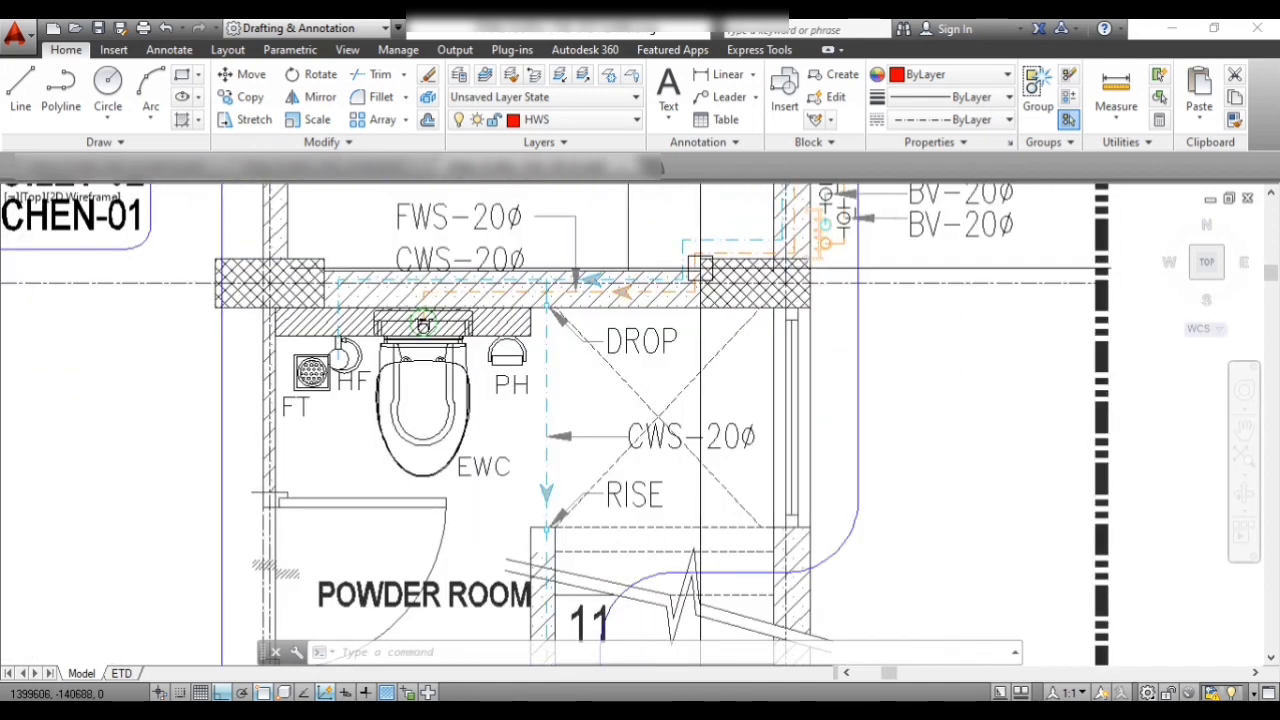
- Inspect the two clamped CWS and FWS riser pipes outside the utility wall and their connections to the ball valves
scroll(700, 374, down, 2)
scroll(746, 264, up, 2)
scroll(760, 303, down, 2)
scroll(683, 287, down, 4)
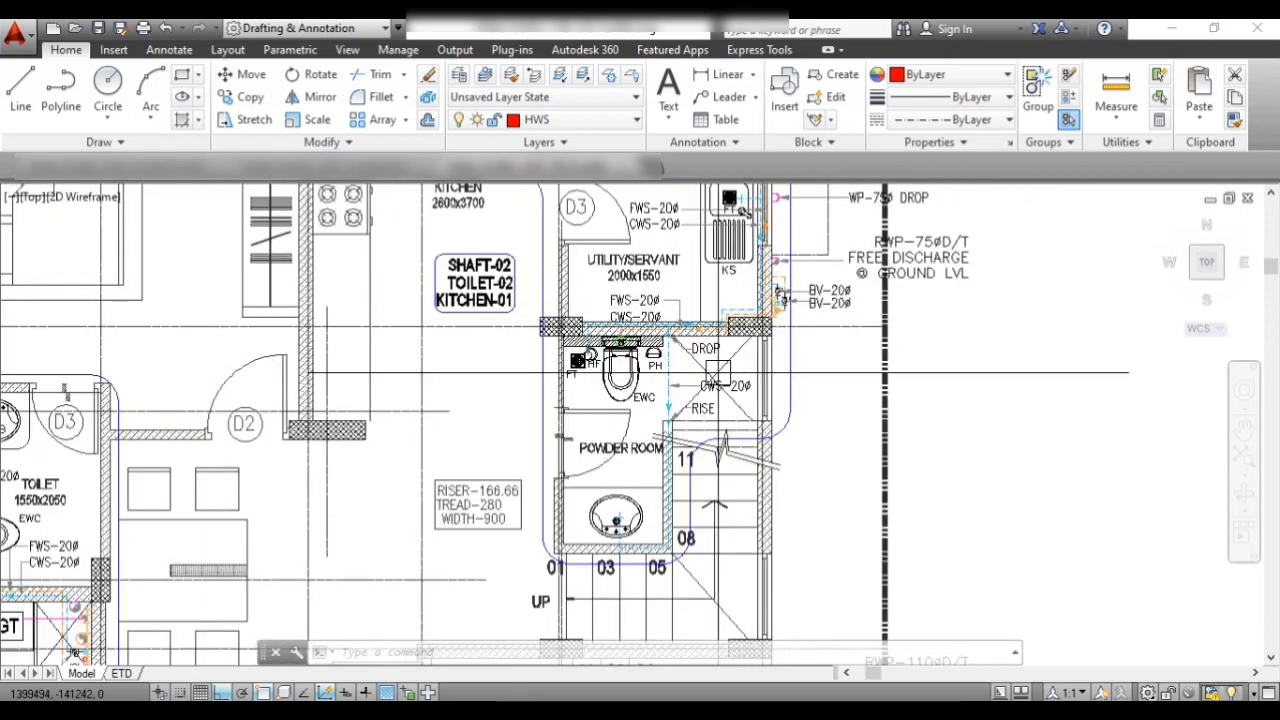
scroll(700, 280, up, 3)
scroll(720, 275, down, 3)
scroll(800, 245, up, 5)
scroll(768, 320, up, 4)
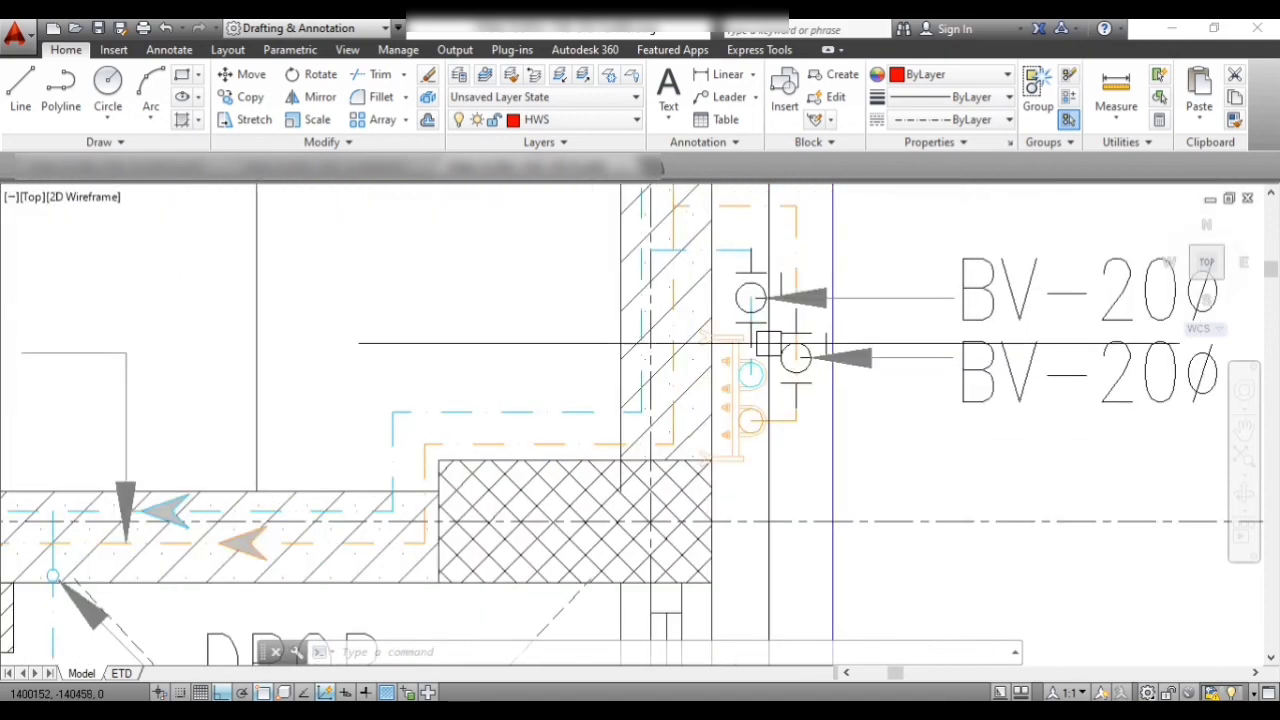
scroll(812, 417, up, 4)
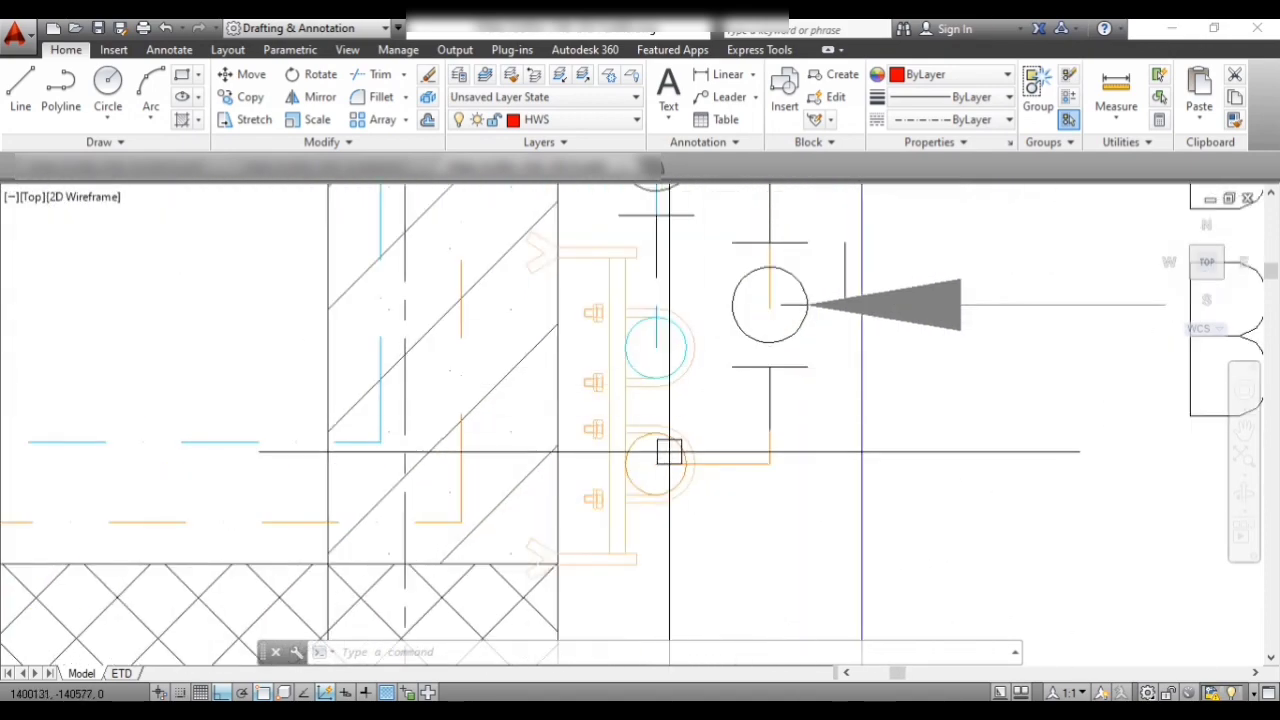
scroll(654, 343, up, 2)
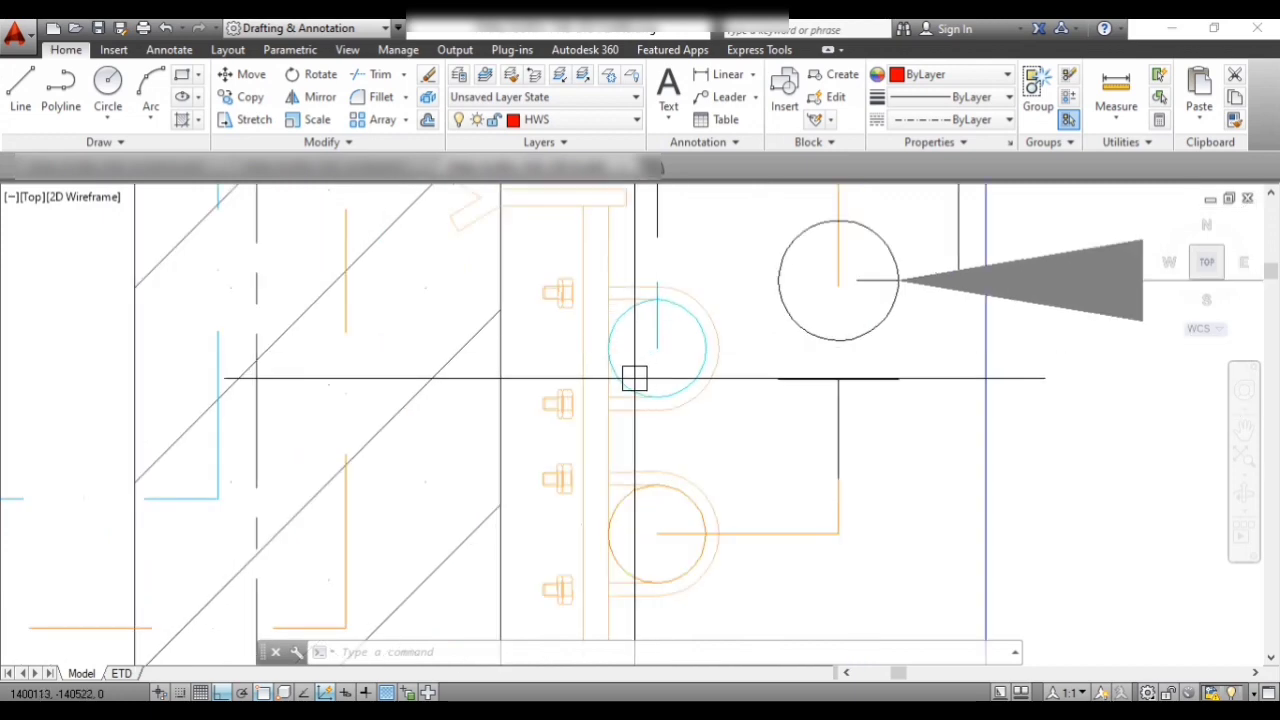
scroll(655, 371, down, 2)
scroll(643, 489, up, 2)
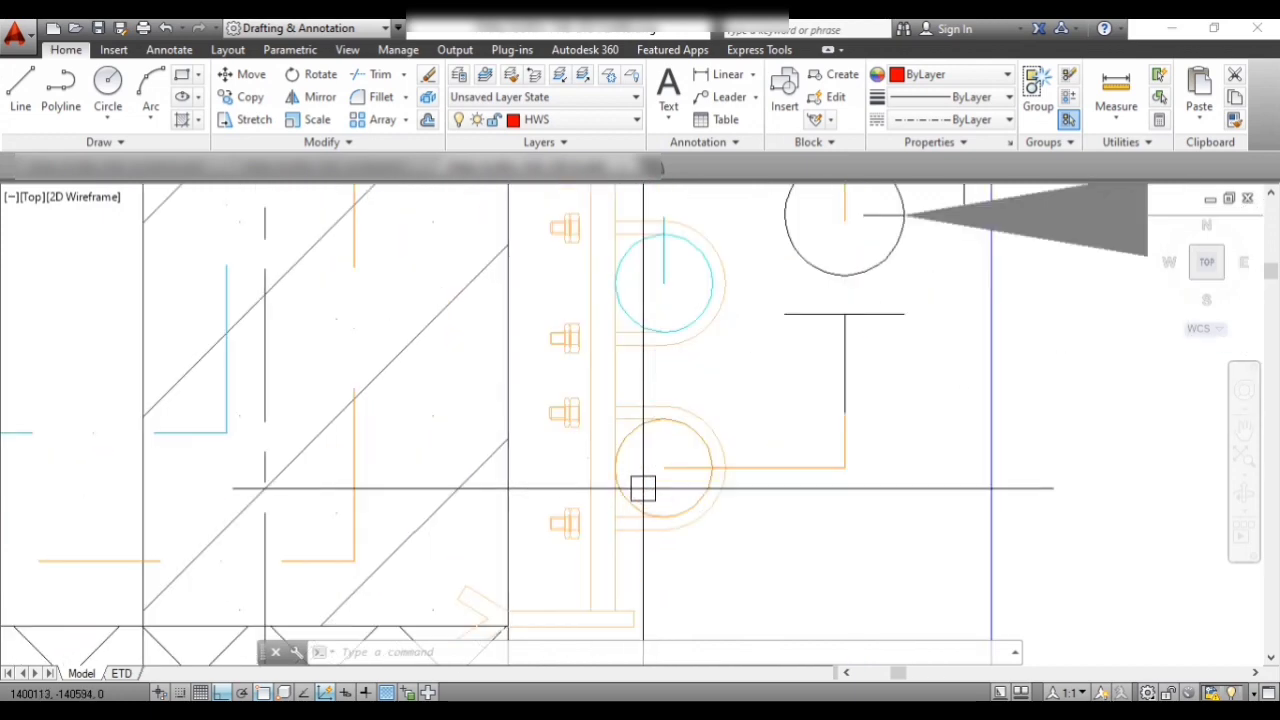
scroll(631, 486, down, 6)
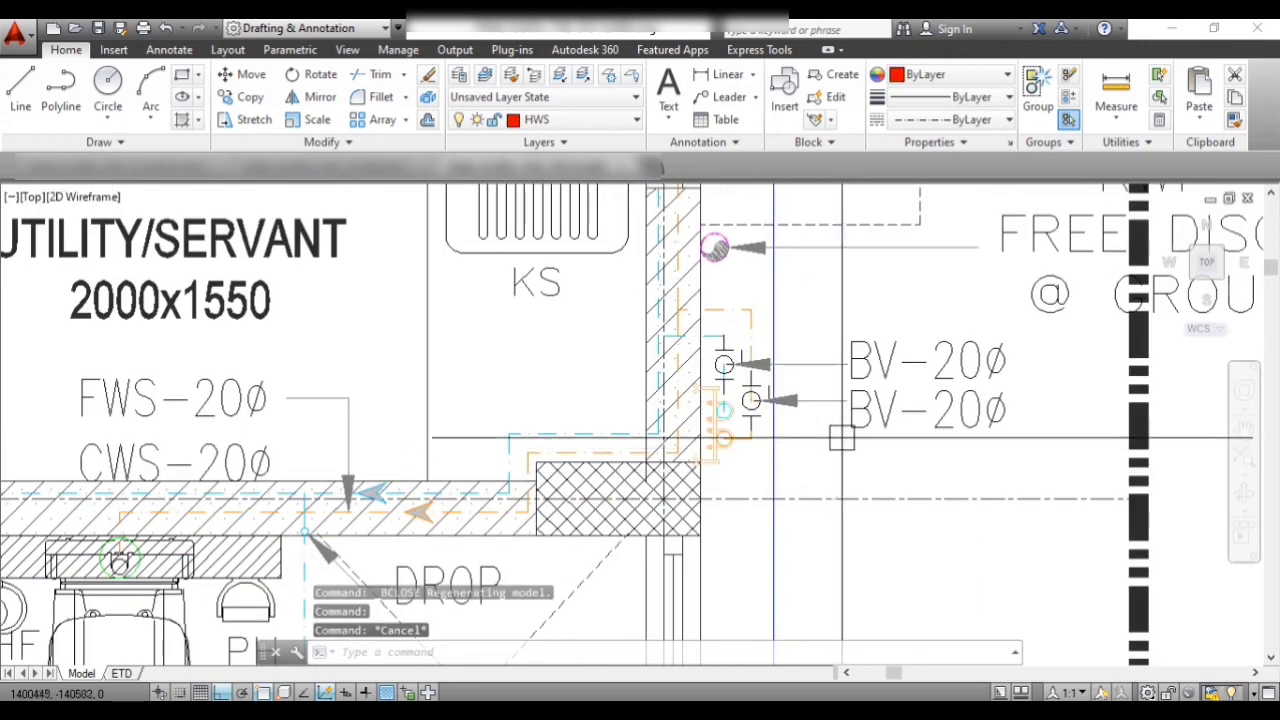
- Inspect the two BV-20ø ball valves outside the utility wall, selecting the adjacent FWS pipe line and clearing the selection
scroll(995, 425, up, 2)
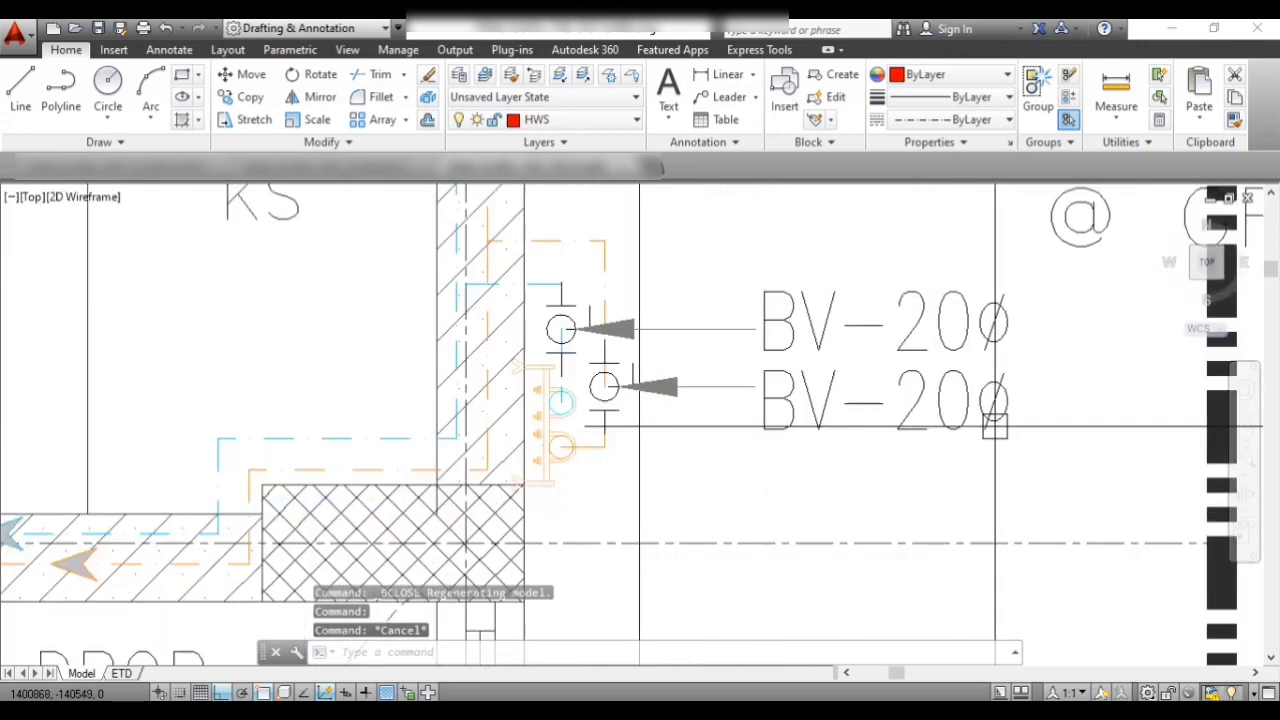
key(Escape)
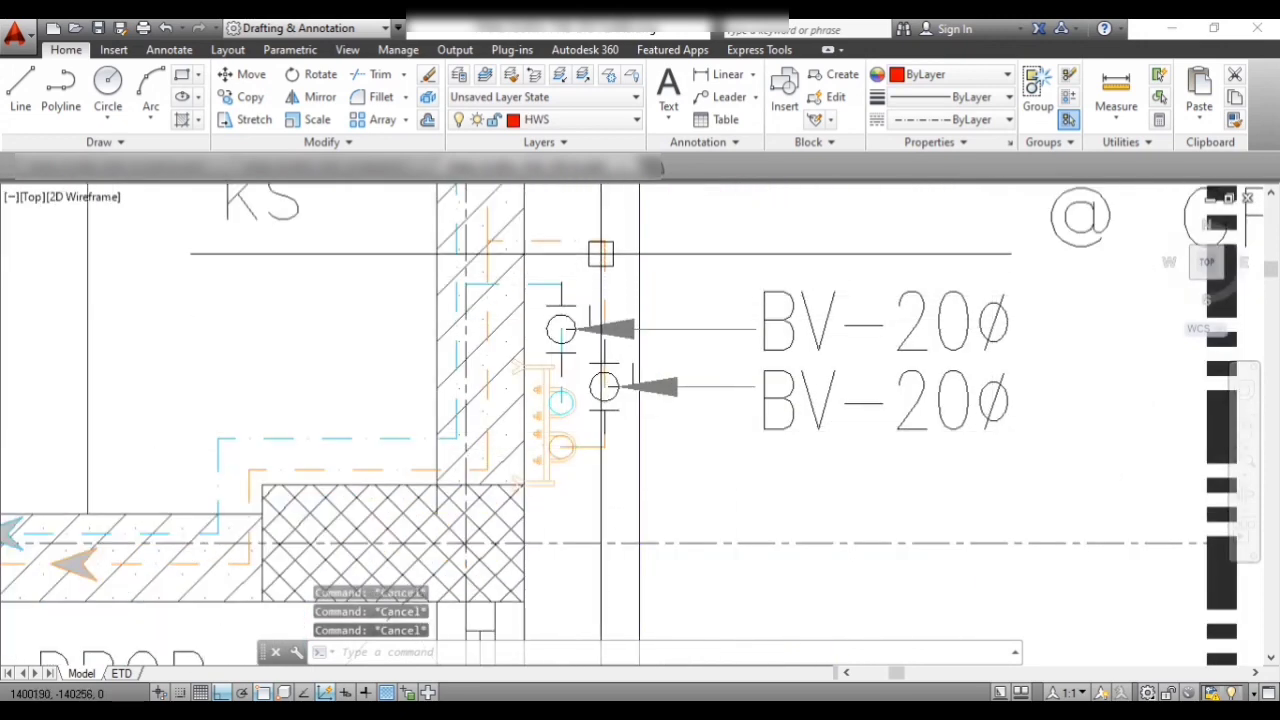
click(571, 286)
scroll(566, 458, down, 3)
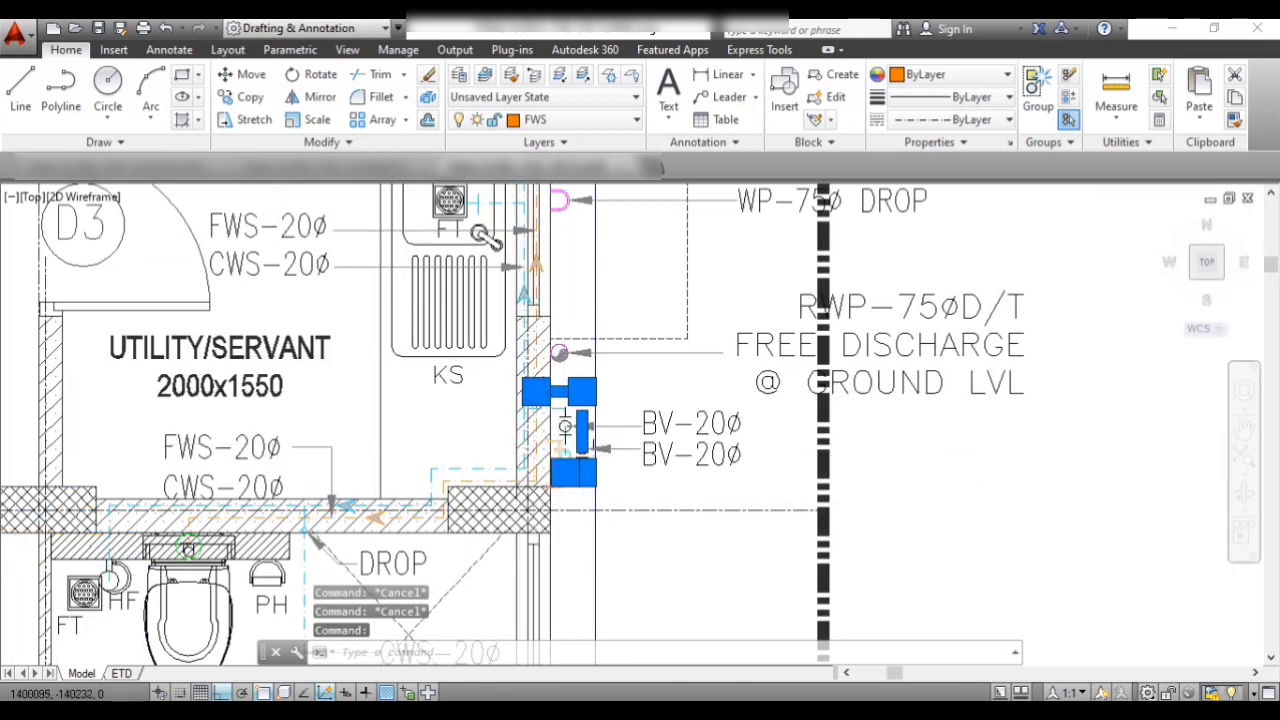
scroll(530, 470, up, 4)
key(Escape)
scroll(534, 449, up, 2)
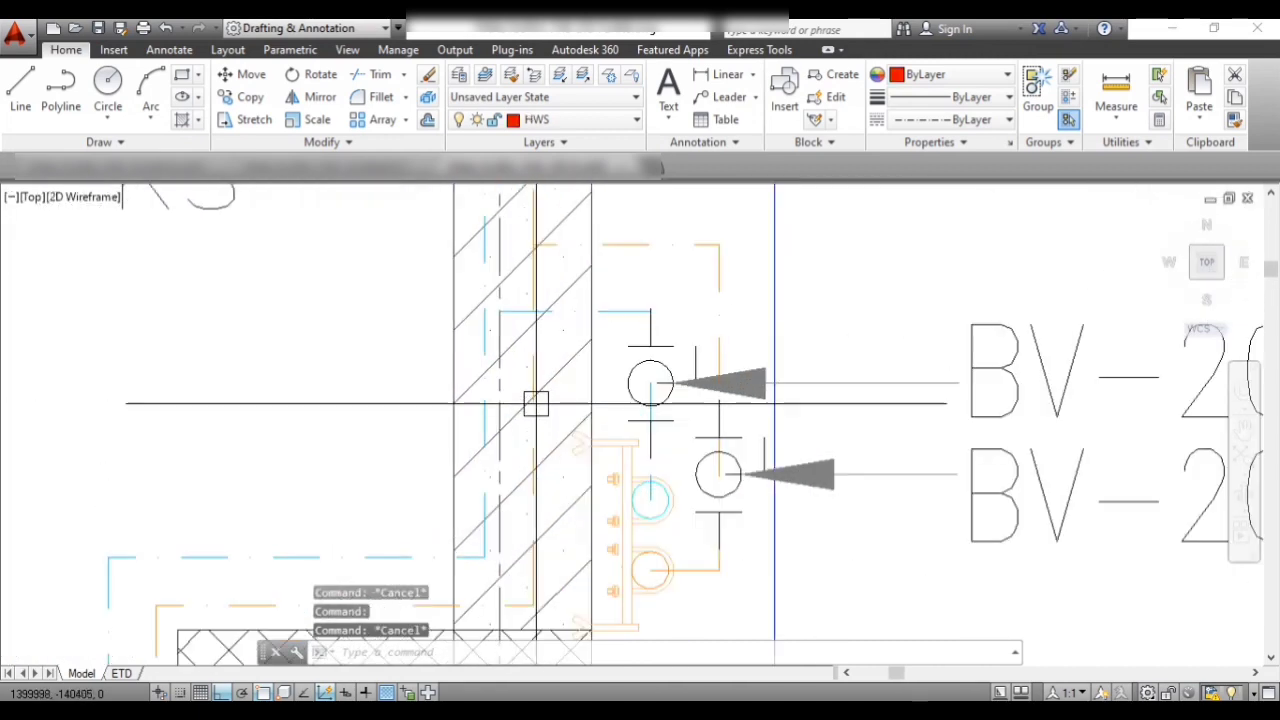
- Select the FWS pipe outside the utility wall, trace its run around the column to the EWC, and clear the selection
click(700, 566)
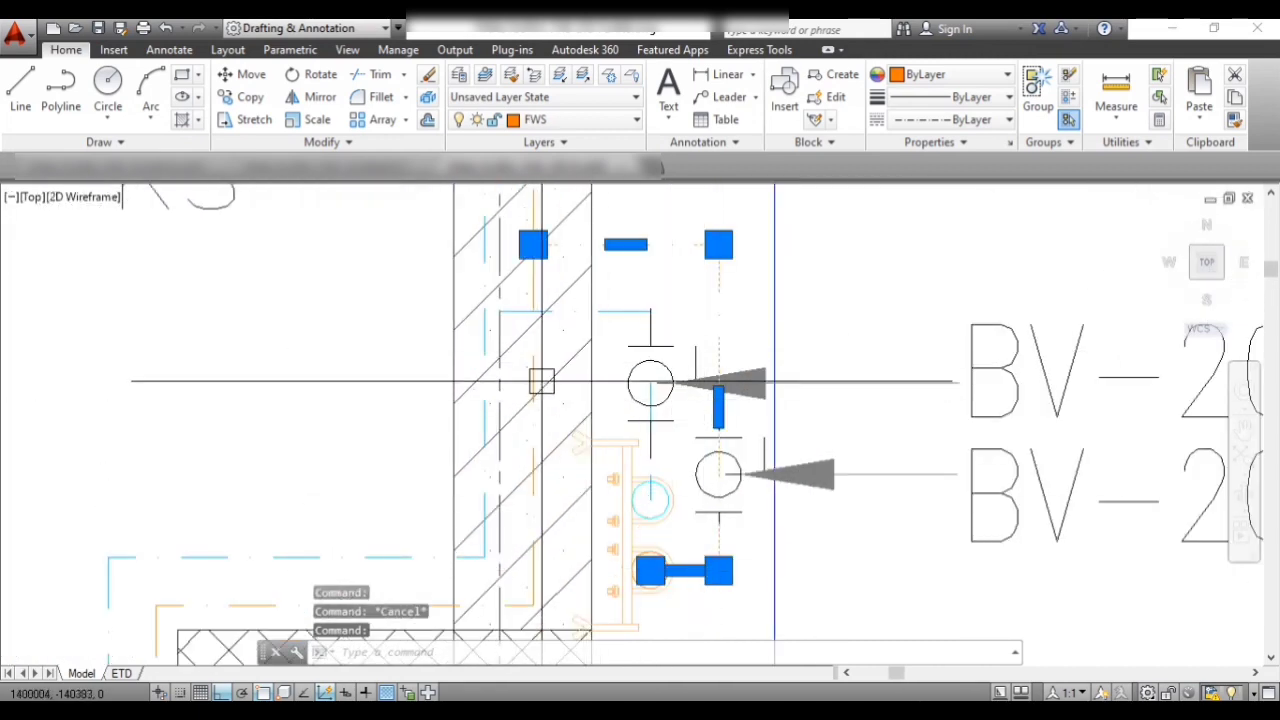
scroll(535, 358, down, 3)
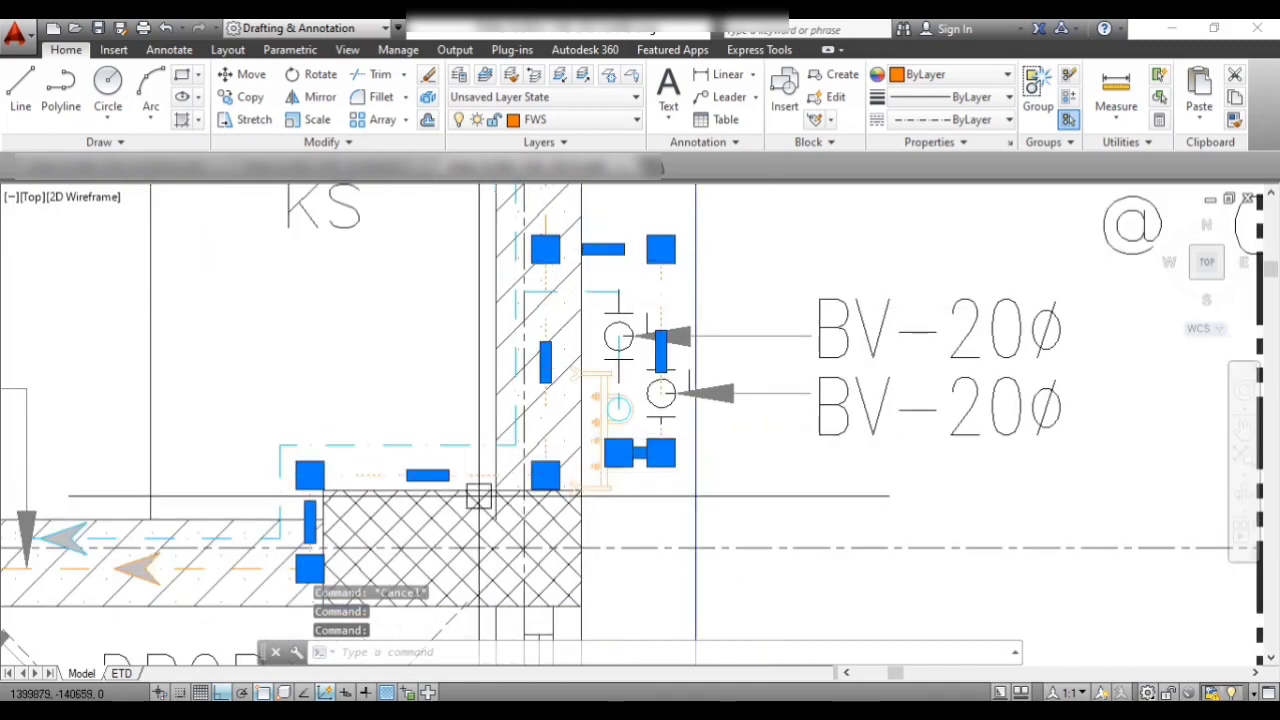
scroll(353, 533, up, 1)
scroll(541, 411, down, 2)
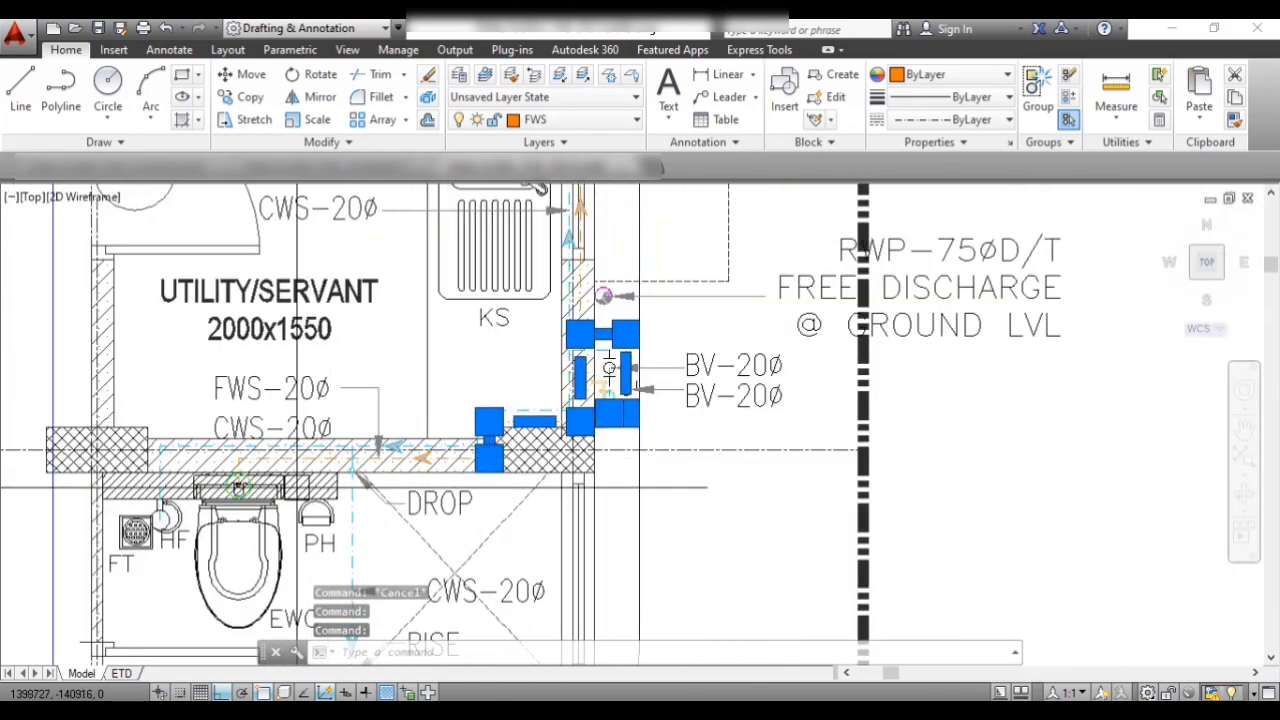
scroll(296, 488, up, 1)
scroll(415, 423, down, 2)
scroll(440, 429, up, 4)
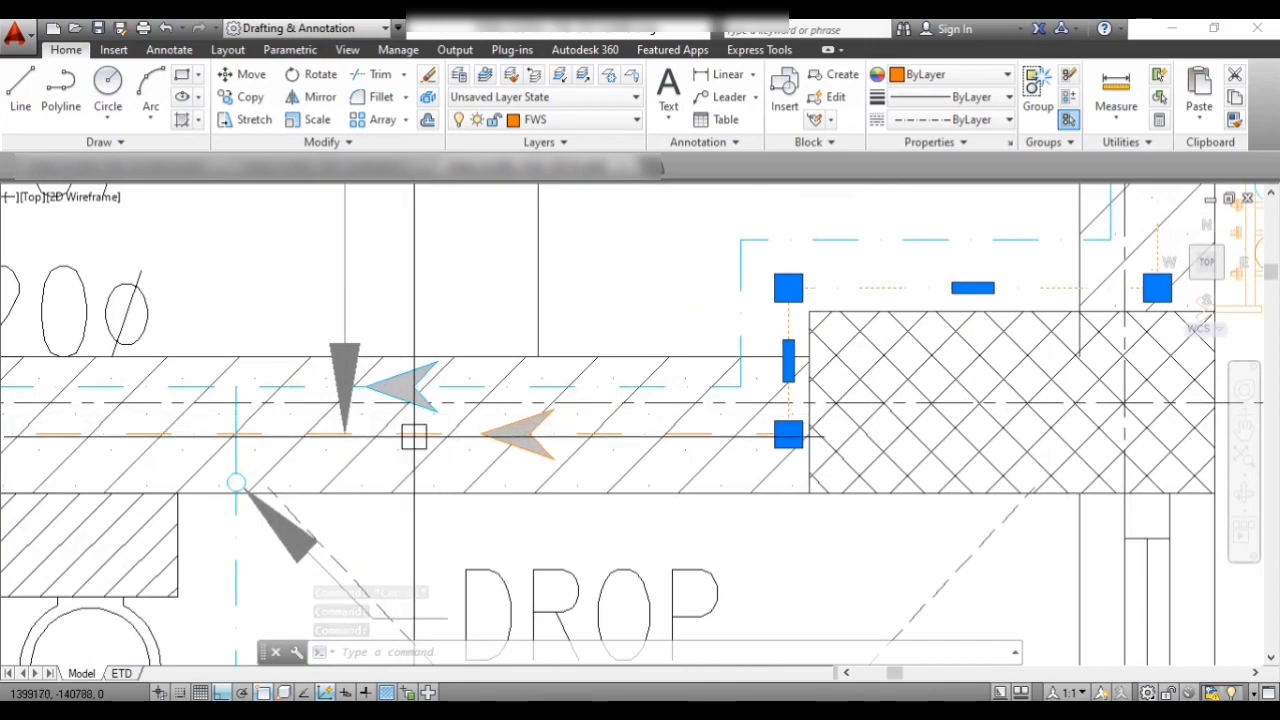
scroll(590, 362, down, 2)
scroll(592, 362, down, 2)
scroll(520, 400, up, 1)
scroll(480, 420, down, 1)
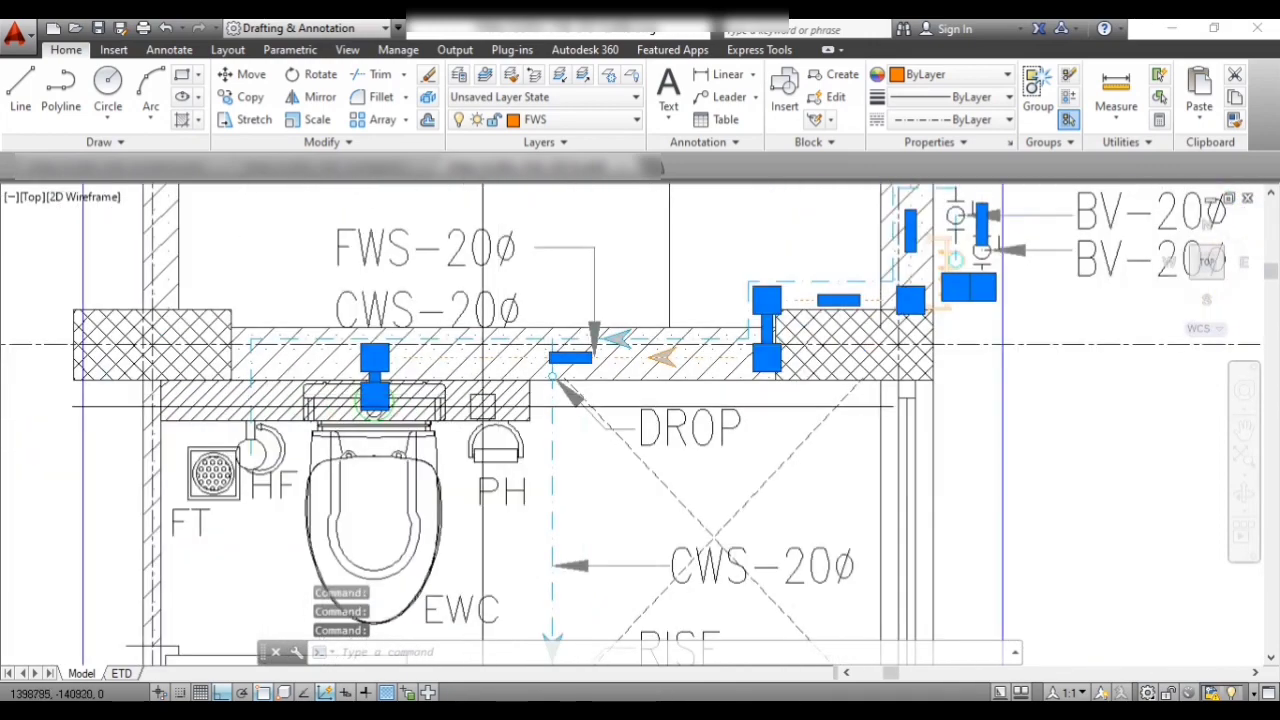
scroll(430, 440, up, 1)
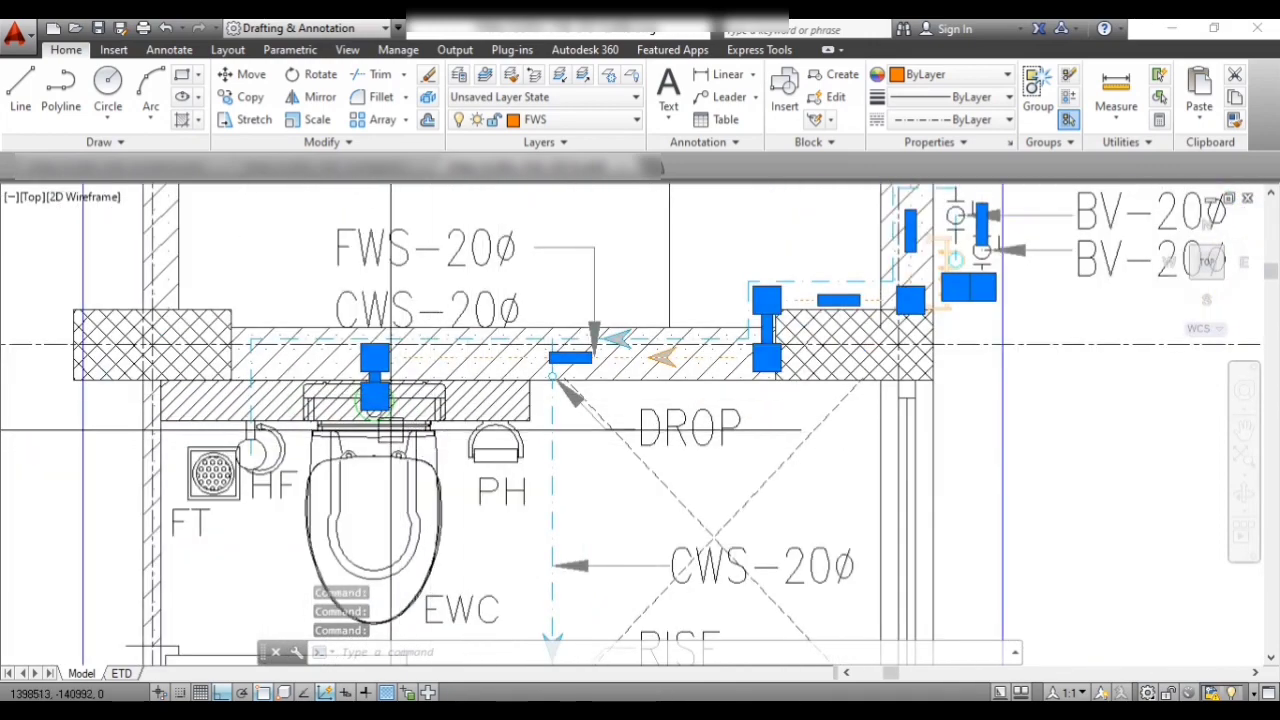
key(Delete)
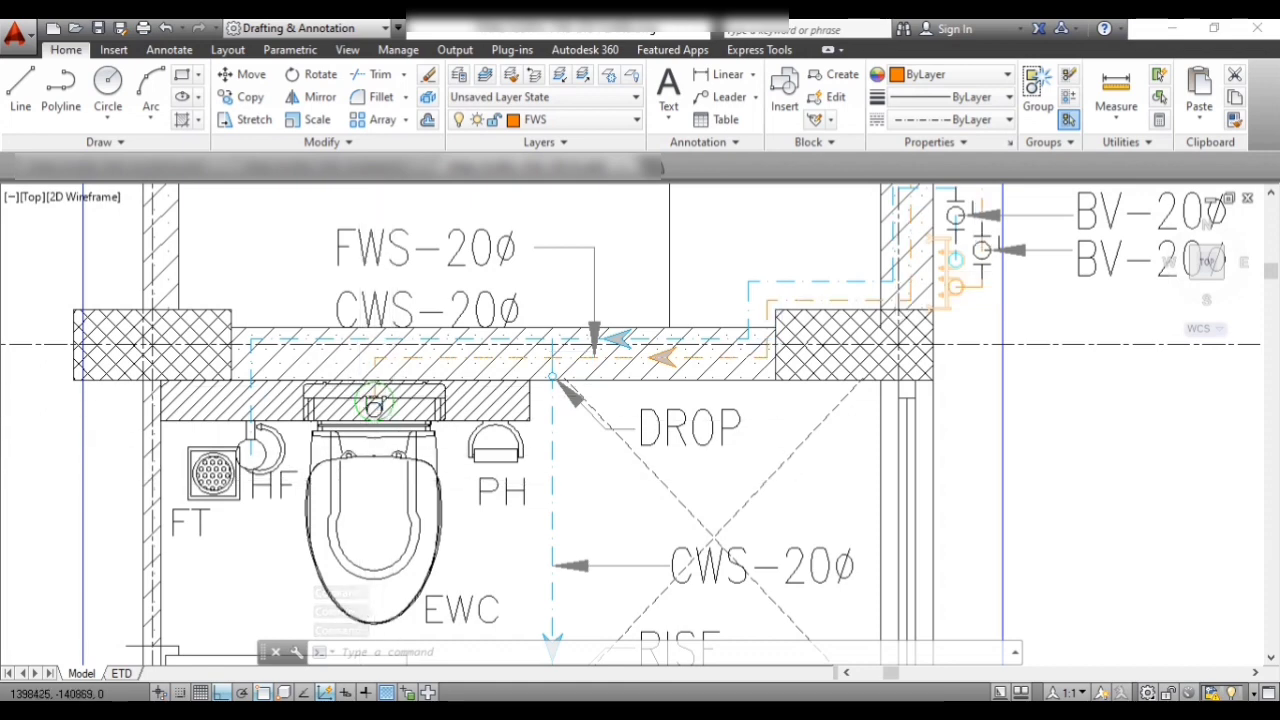
- Inspect the FWS connection at the EWC's concealed cistern, picking the FWS line in the wall and clearing the selection
scroll(365, 368, up, 3)
scroll(450, 356, up, 3)
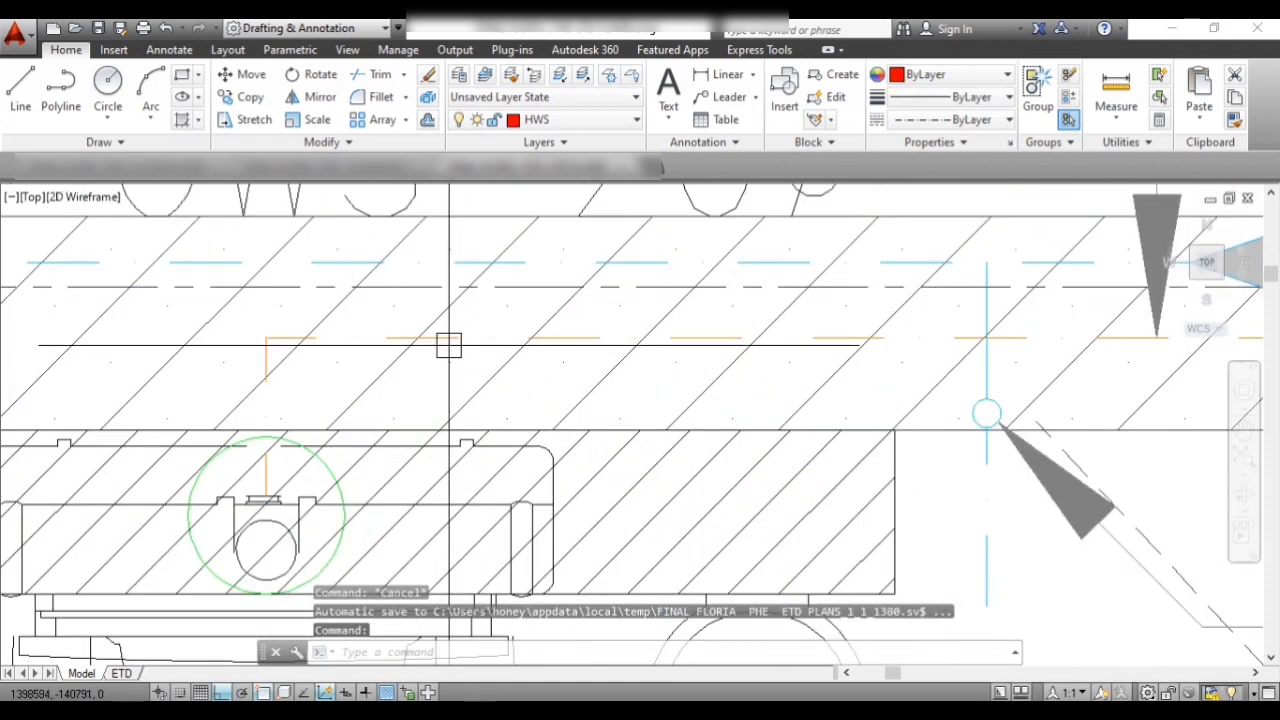
click(449, 341)
key(Escape)
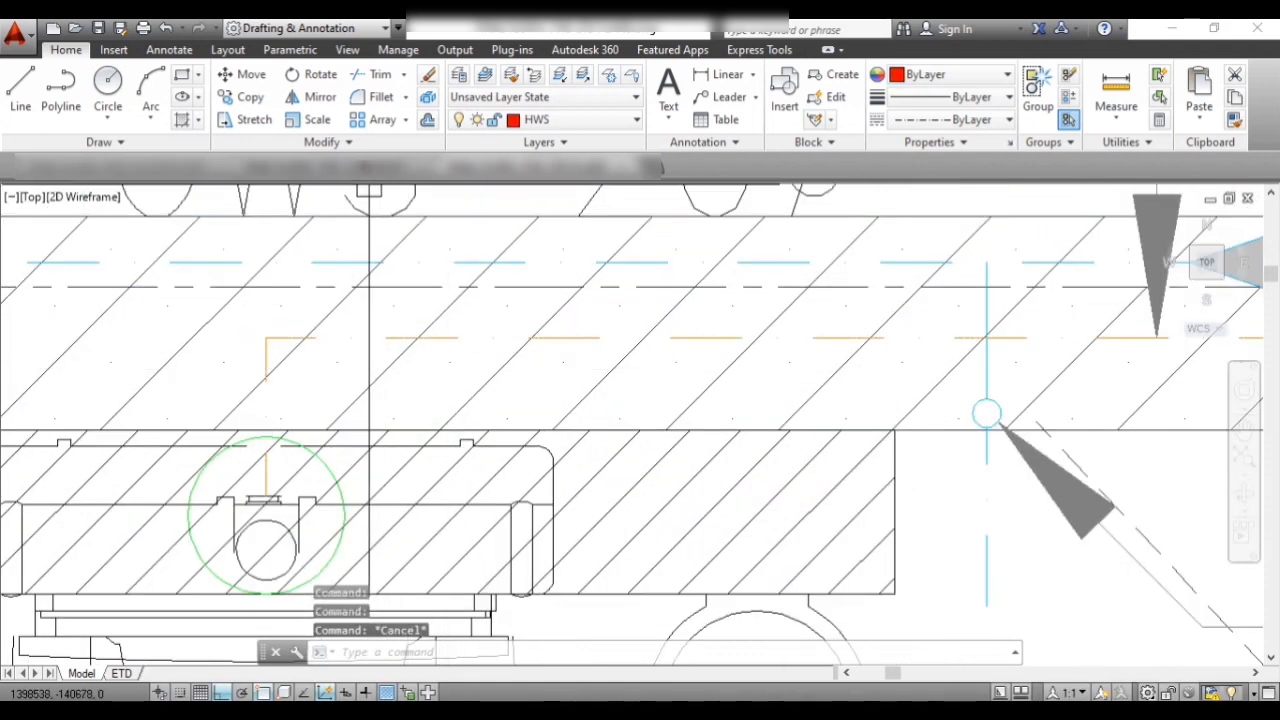
- Switch to the water supply schematic and examine the overhead domestic and treated water tanks and the ground-level recycled and domestic water tanks
click(370, 168)
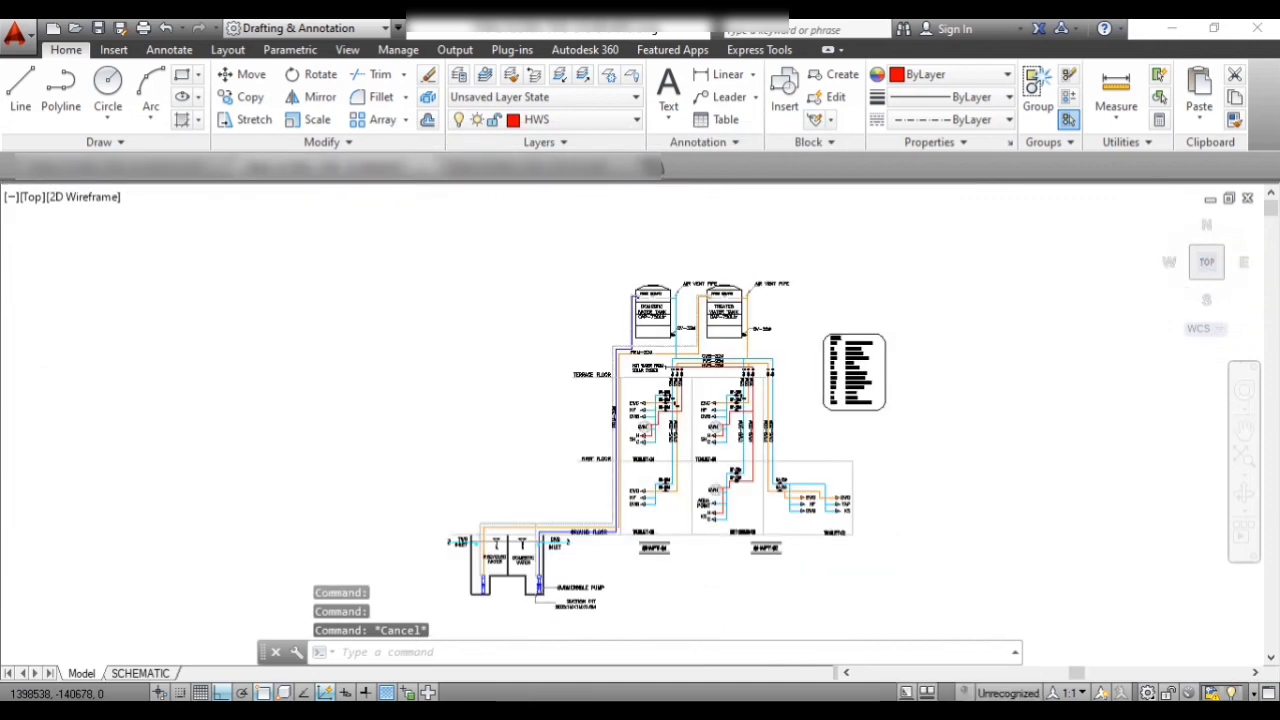
scroll(743, 290, up, 5)
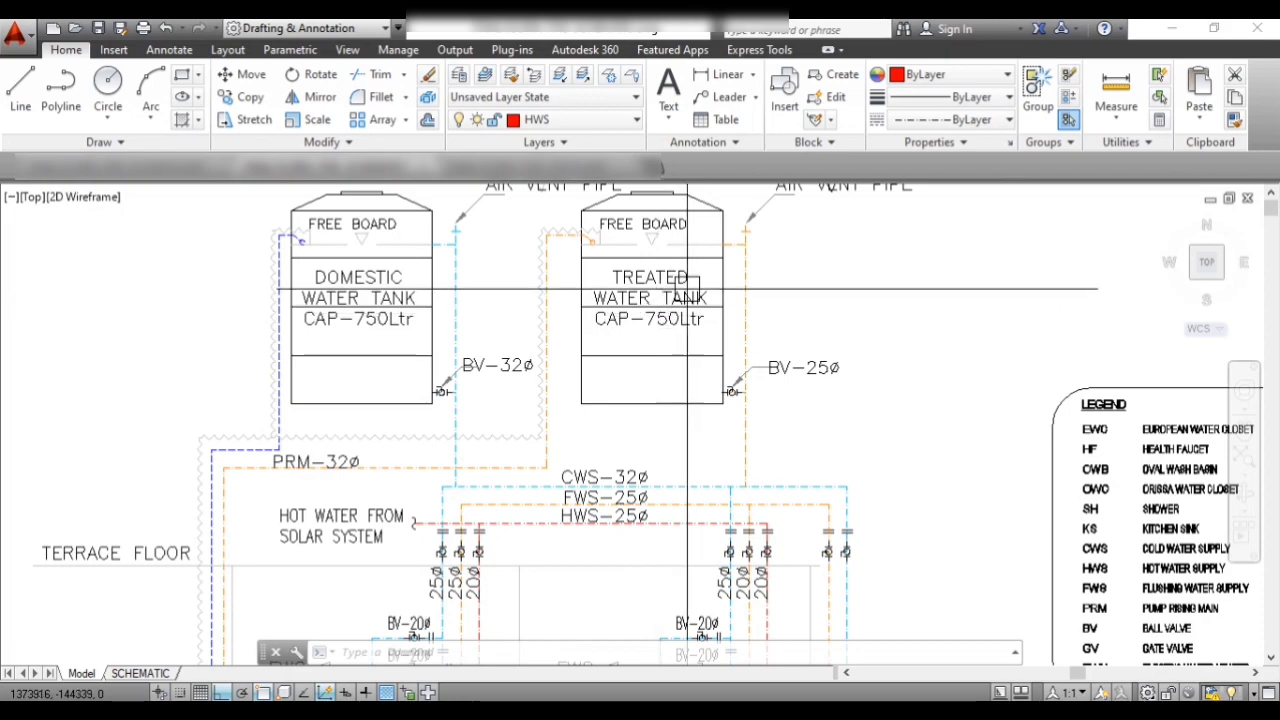
scroll(688, 300, down, 3)
scroll(565, 532, down, 2)
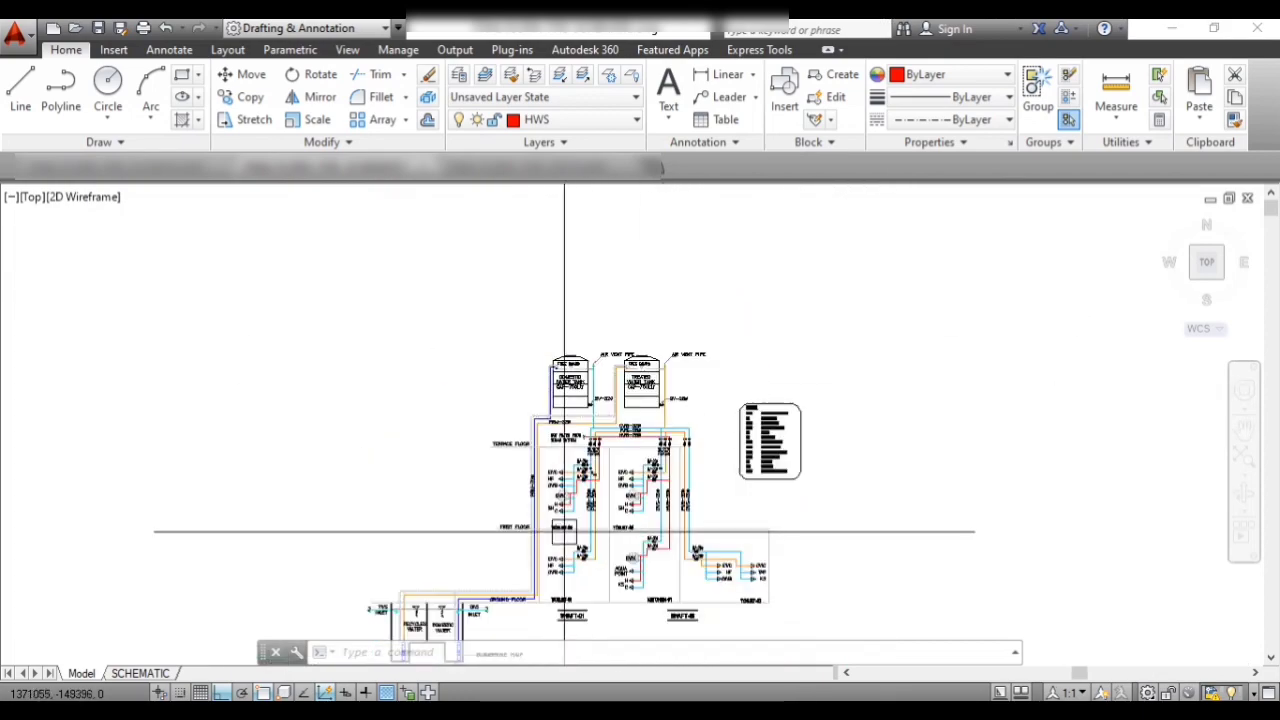
scroll(462, 586, up, 6)
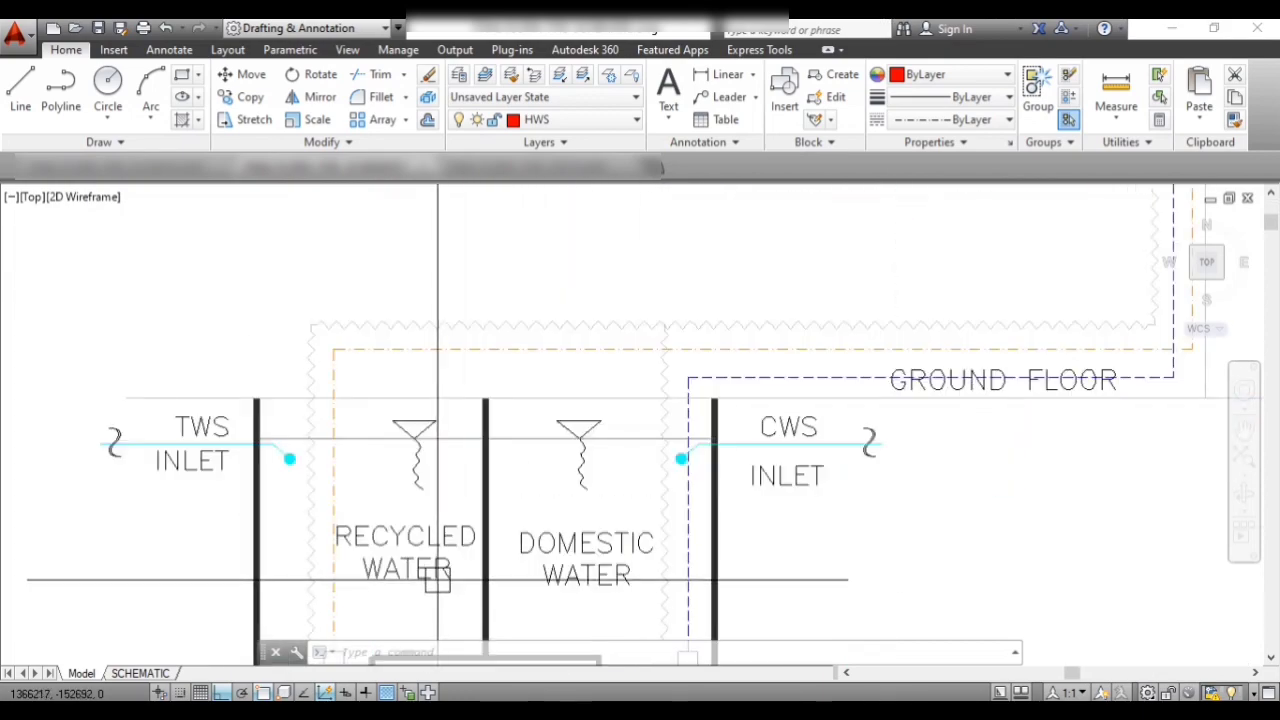
scroll(437, 580, down, 7)
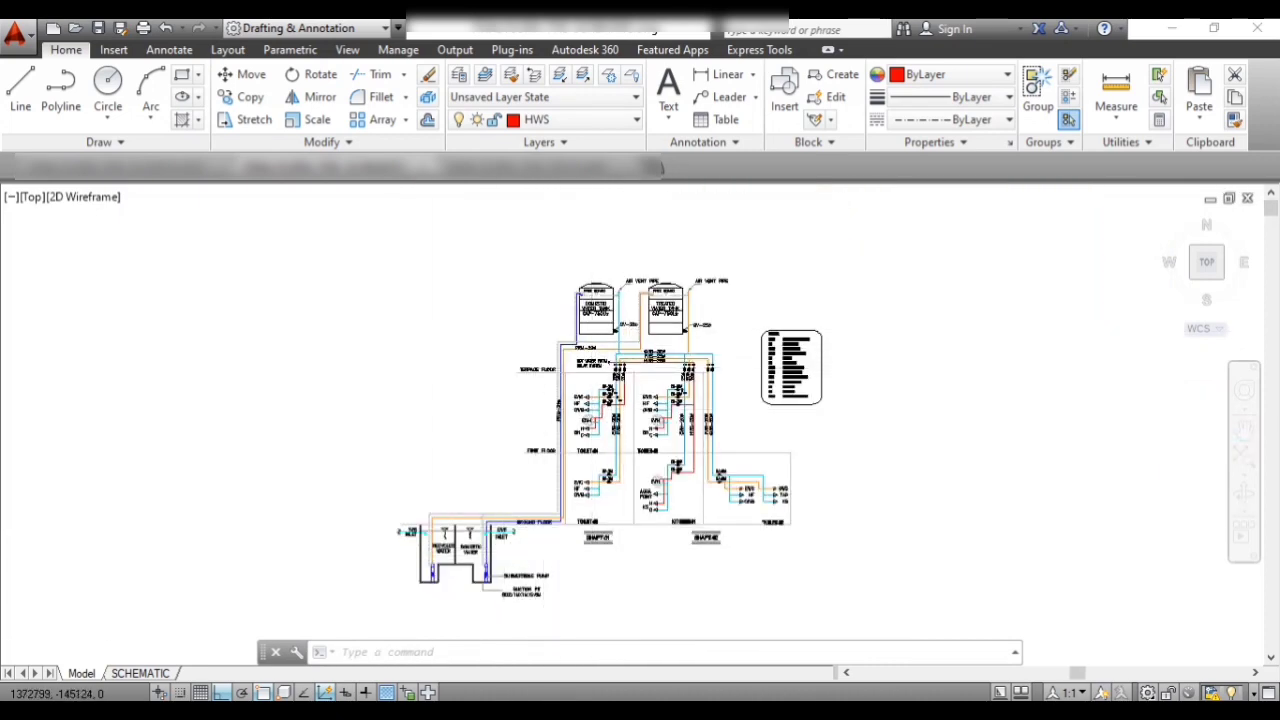
scroll(652, 305, up, 6)
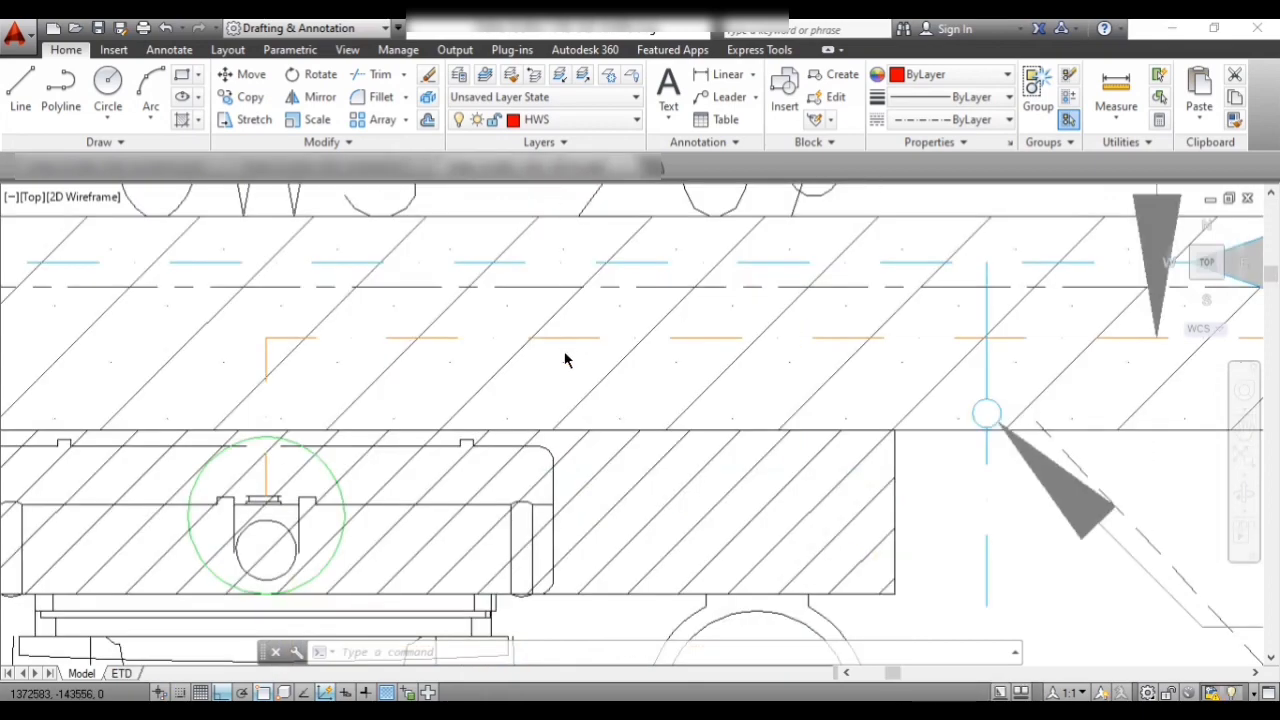
- Return to the floor plan and examine how the CWS and FWS pipes route around the hatched column at the utility wall corner
scroll(590, 434, down, 2)
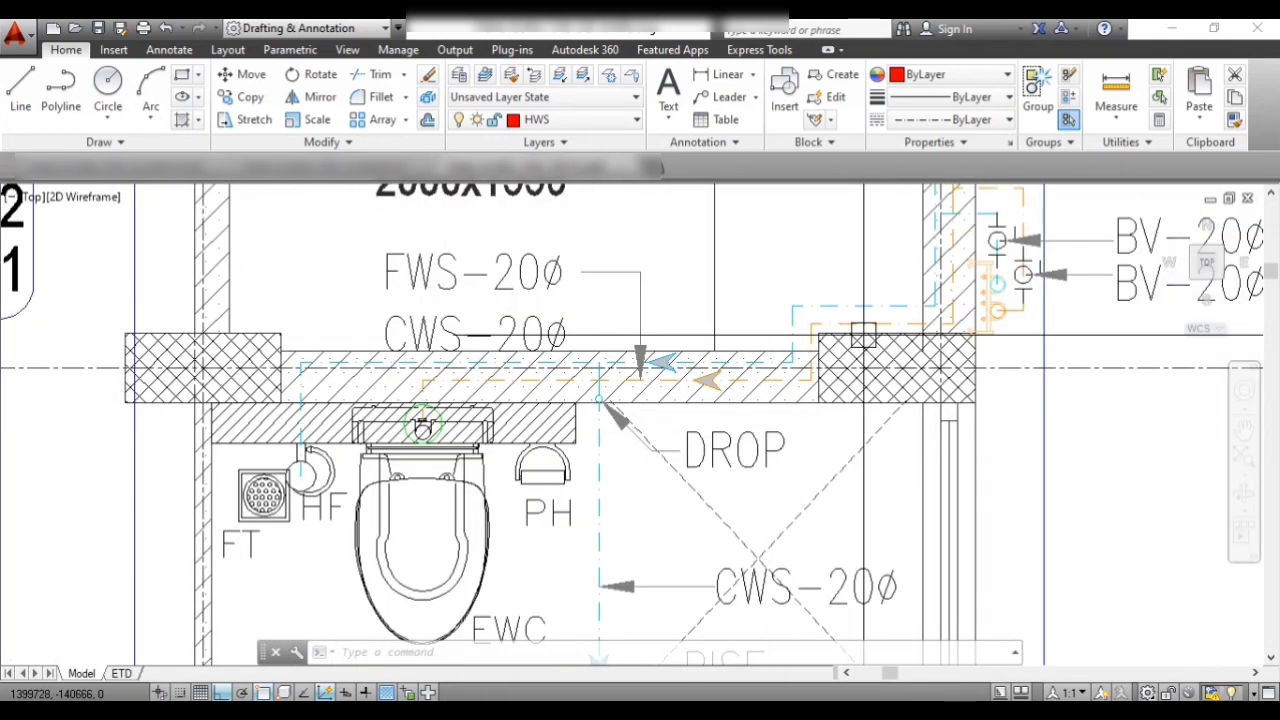
scroll(864, 335, up, 2)
click(876, 307)
scroll(549, 418, down, 1)
key(Escape)
key(Escape)
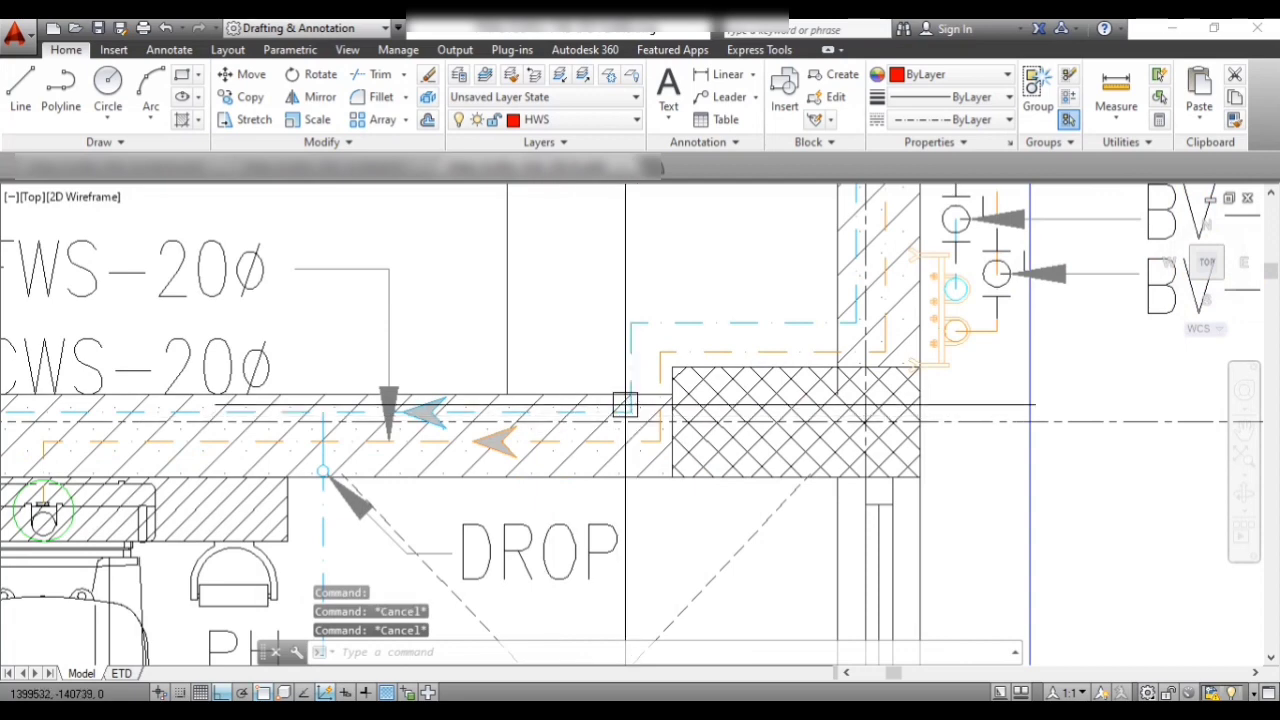
scroll(524, 388, down, 1)
scroll(643, 394, up, 1)
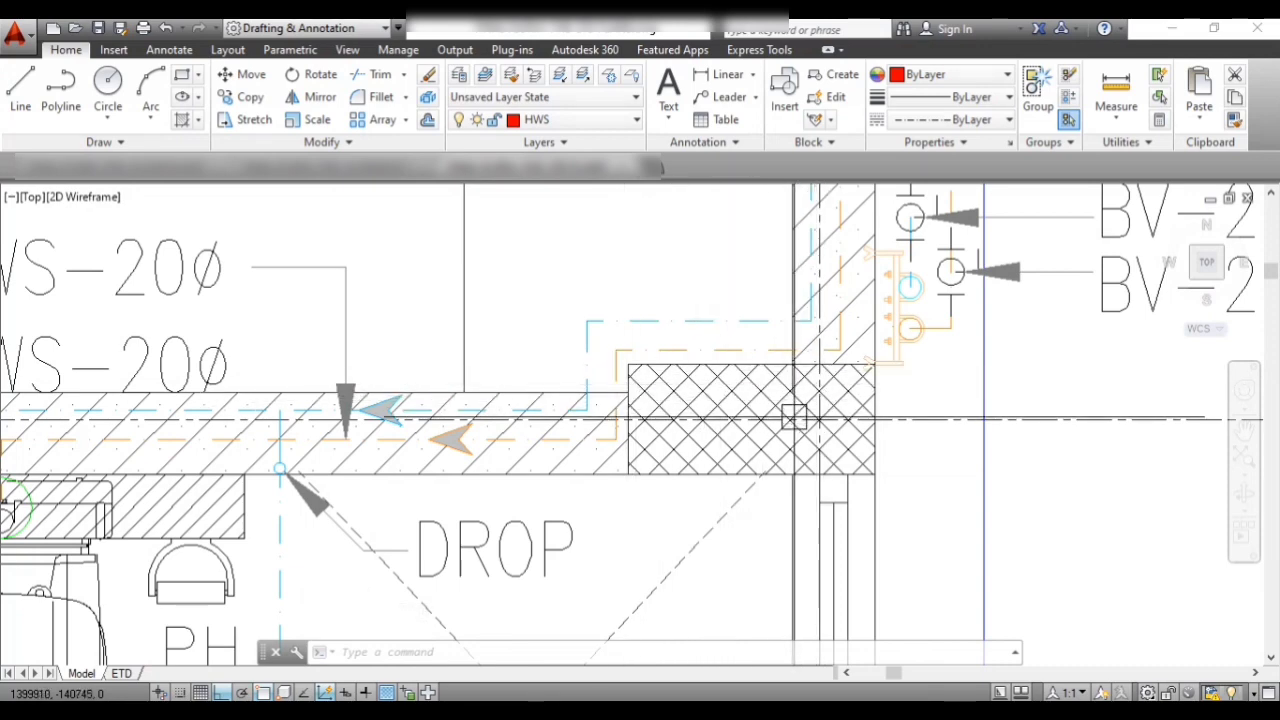
scroll(794, 417, up, 2)
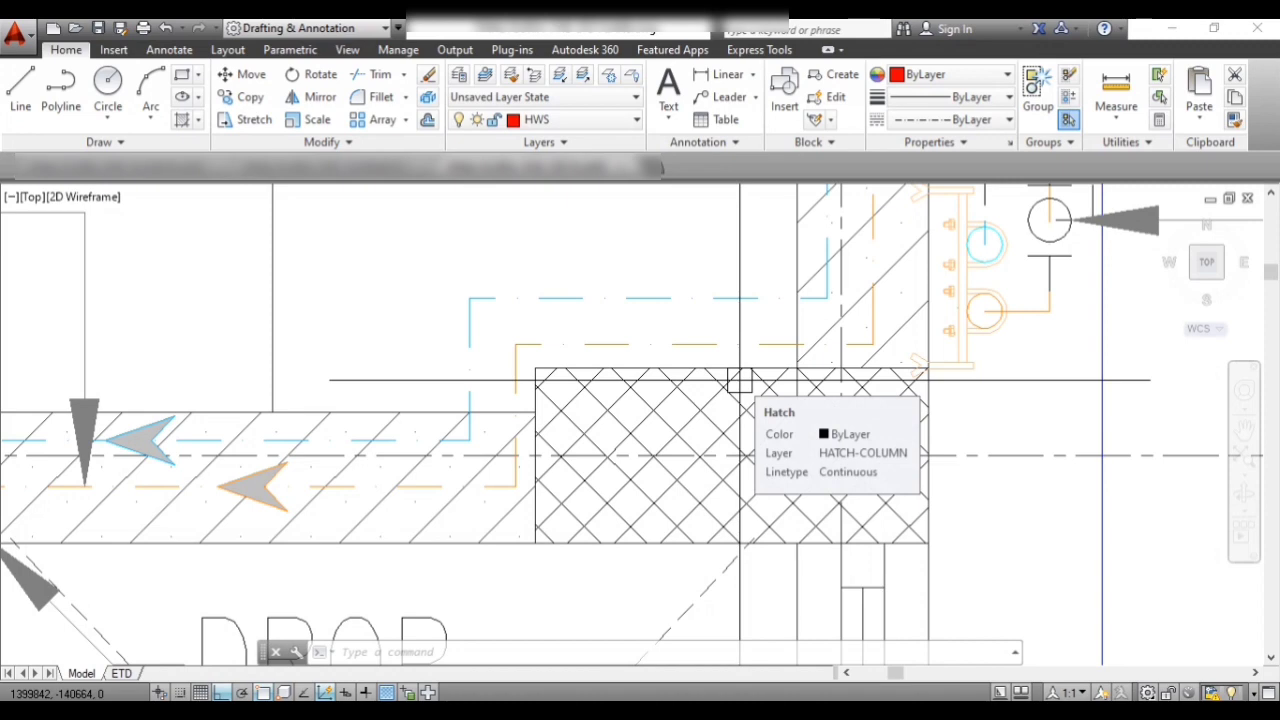
scroll(738, 381, down, 3)
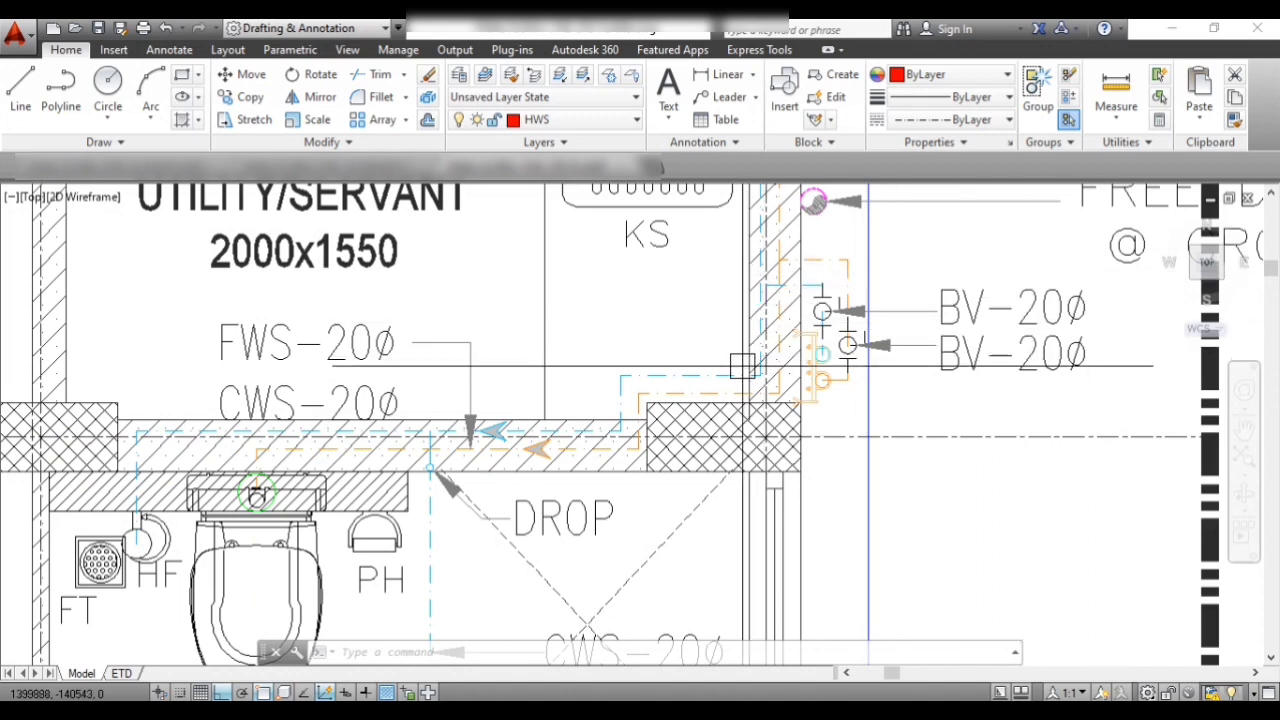
- Follow the CWS and FWS lines from the ball valves along the powder room wall to the EWC and health faucet
scroll(735, 400, up, 2)
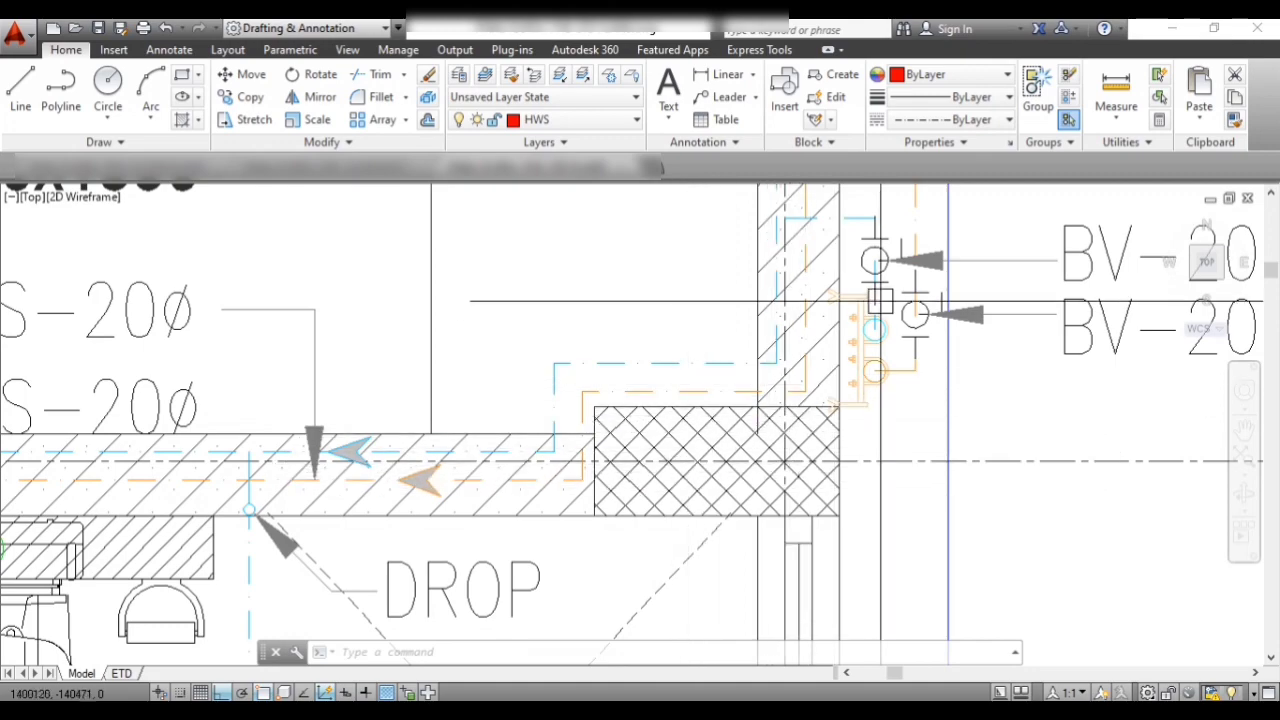
scroll(880, 300, down, 2)
scroll(726, 383, up, 1)
scroll(430, 455, down, 1)
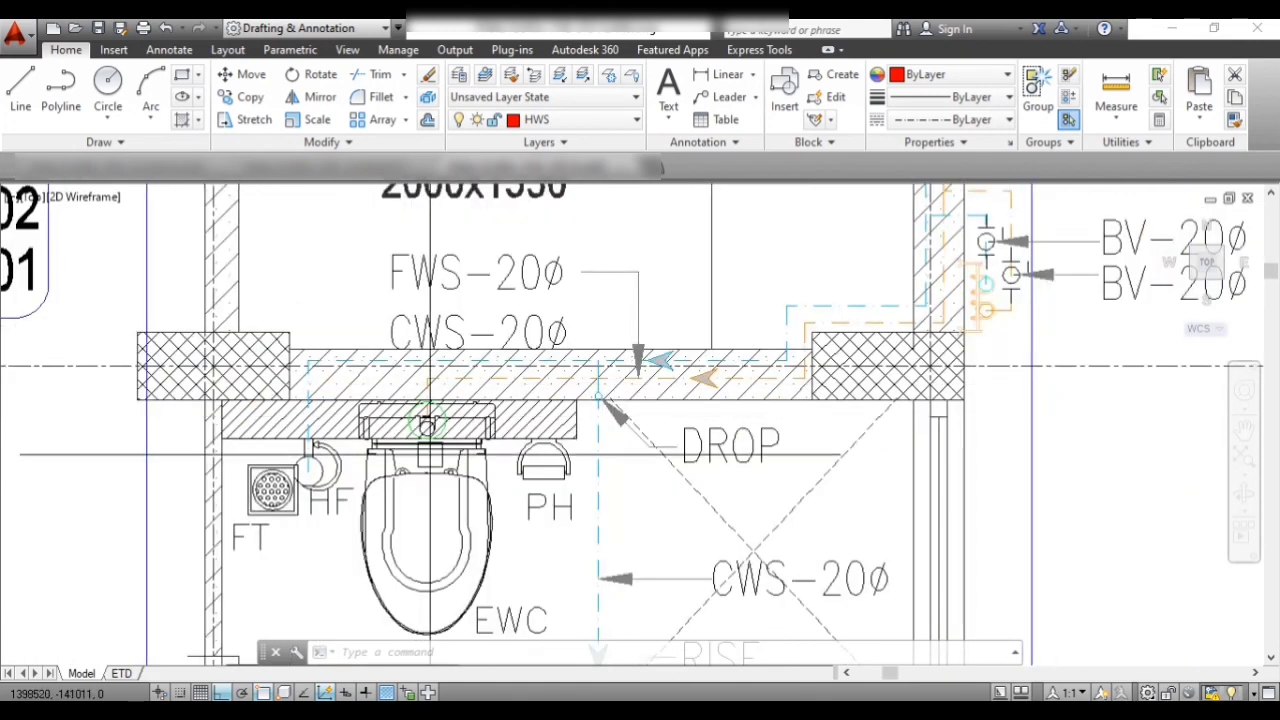
scroll(305, 450, up, 1)
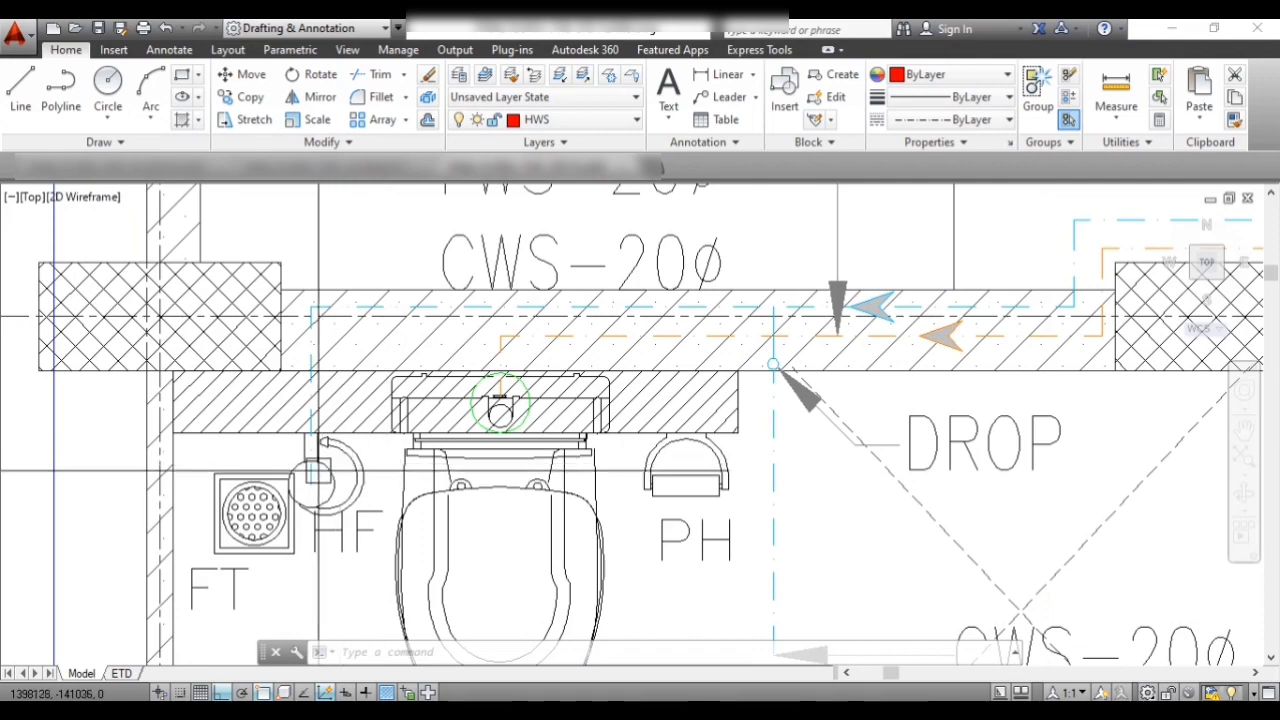
scroll(318, 470, up, 2)
scroll(310, 476, down, 4)
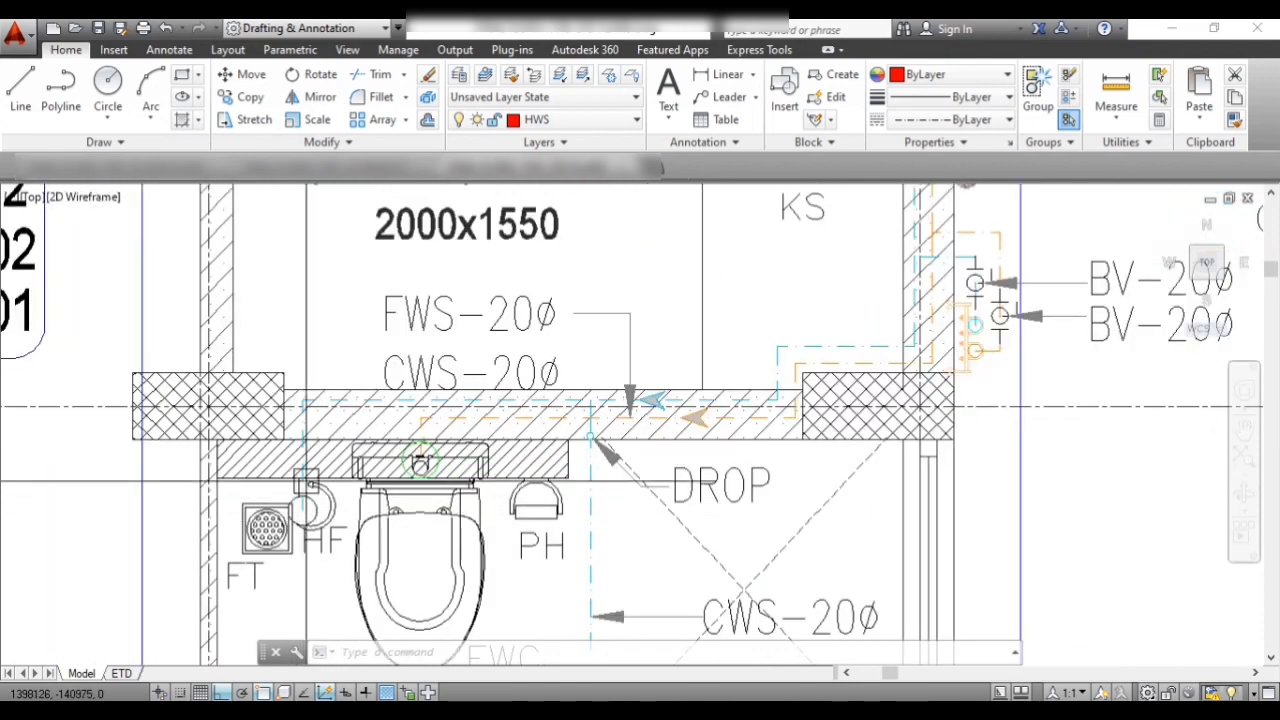
scroll(983, 343, up, 3)
scroll(603, 400, down, 2)
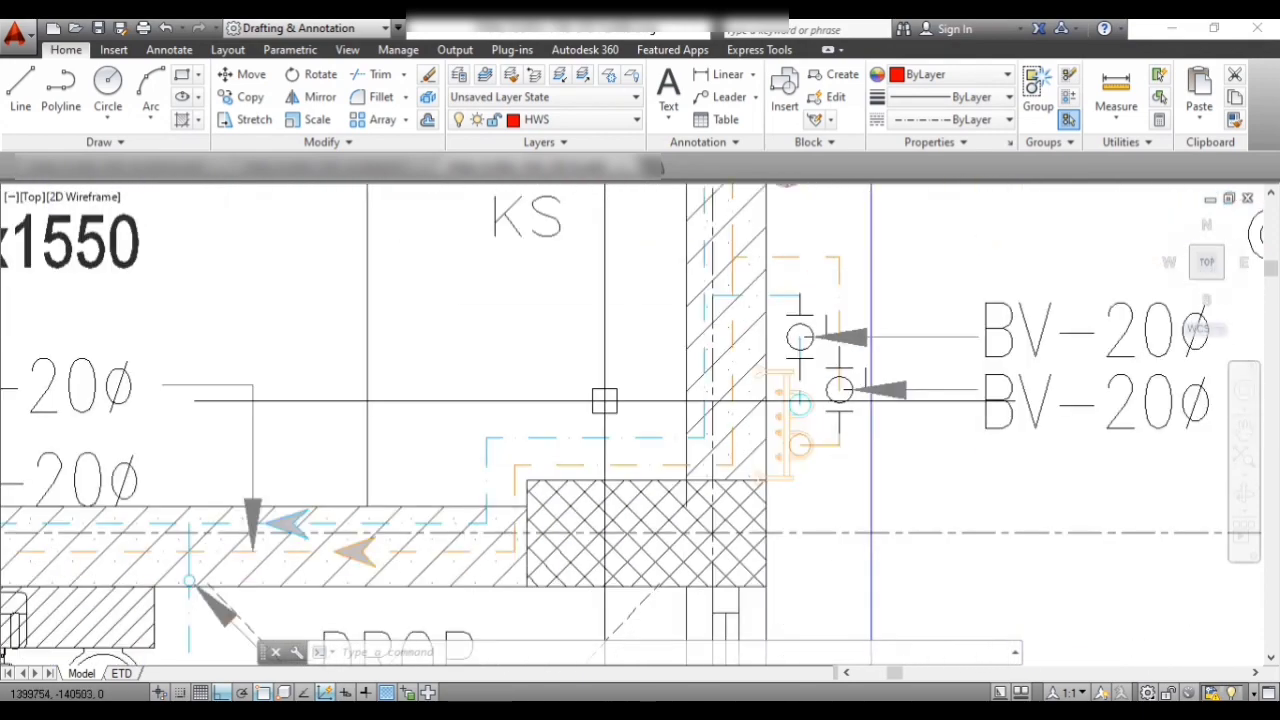
- Inspect the clamped riser pipes and the two BV-20ø ball valves with their labels outside the utility wall
scroll(801, 381, up, 2)
scroll(801, 381, down, 2)
scroll(780, 400, up, 2)
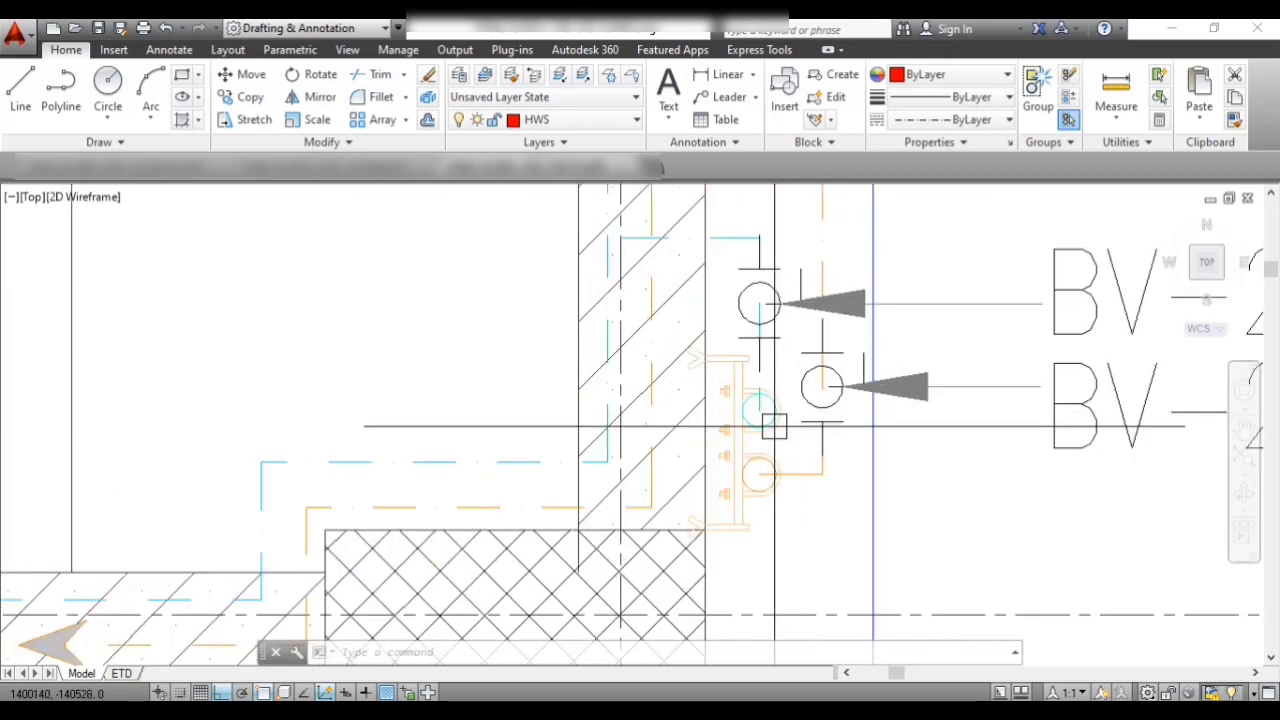
scroll(763, 417, down, 2)
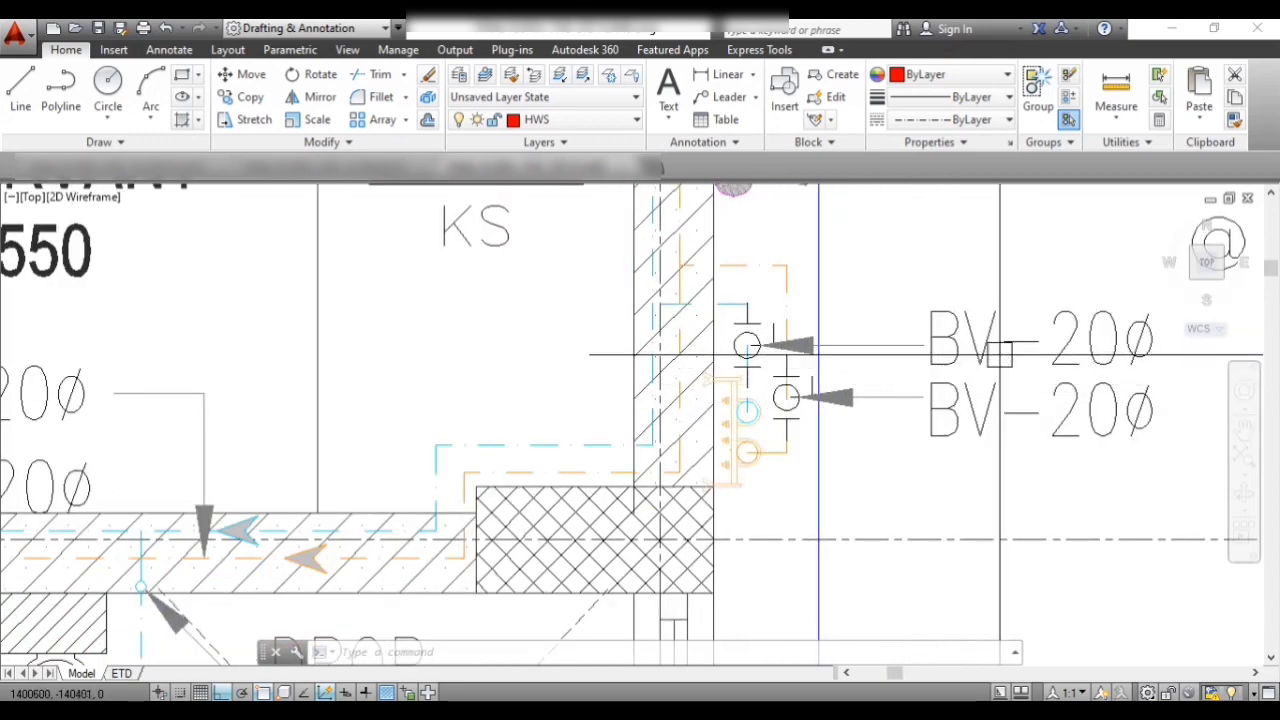
scroll(869, 334, down, 2)
scroll(666, 354, up, 3)
scroll(649, 461, down, 2)
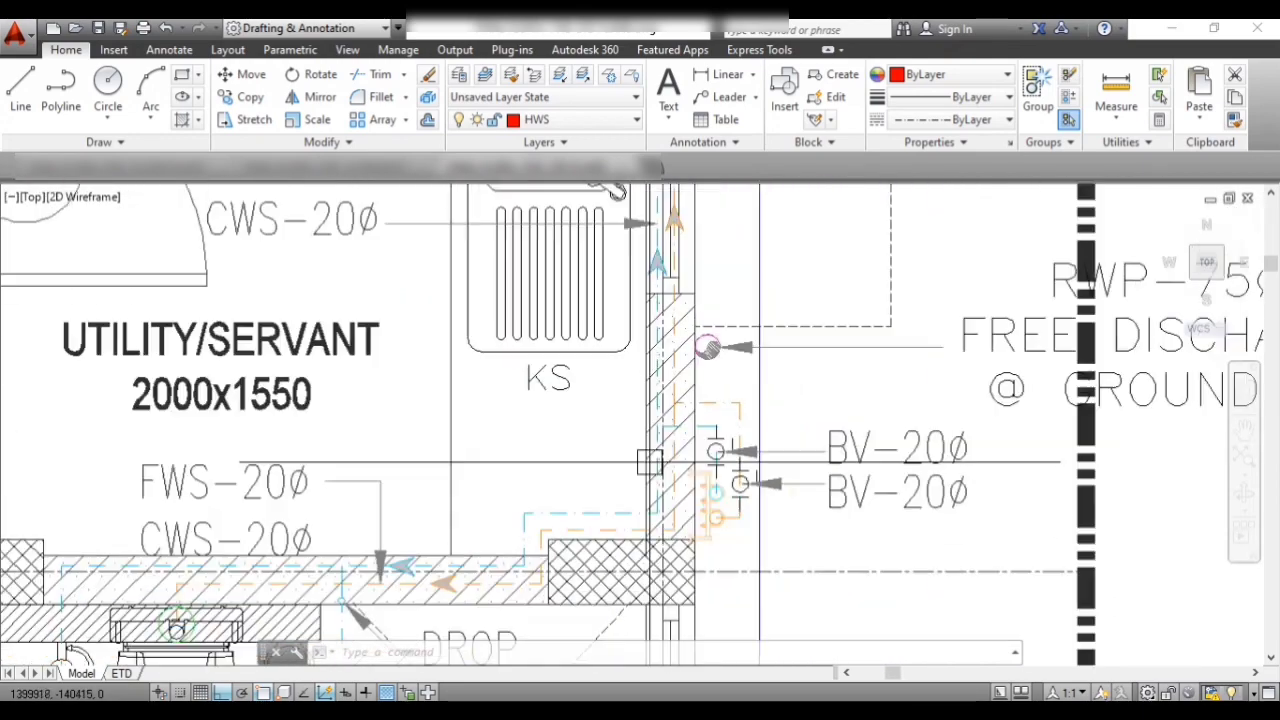
- Follow the CWS-20ø and FWS-20ø lines along the outer wall to the utility kitchen sink and the servant's toilet tap and cistern
scroll(656, 360, down, 2)
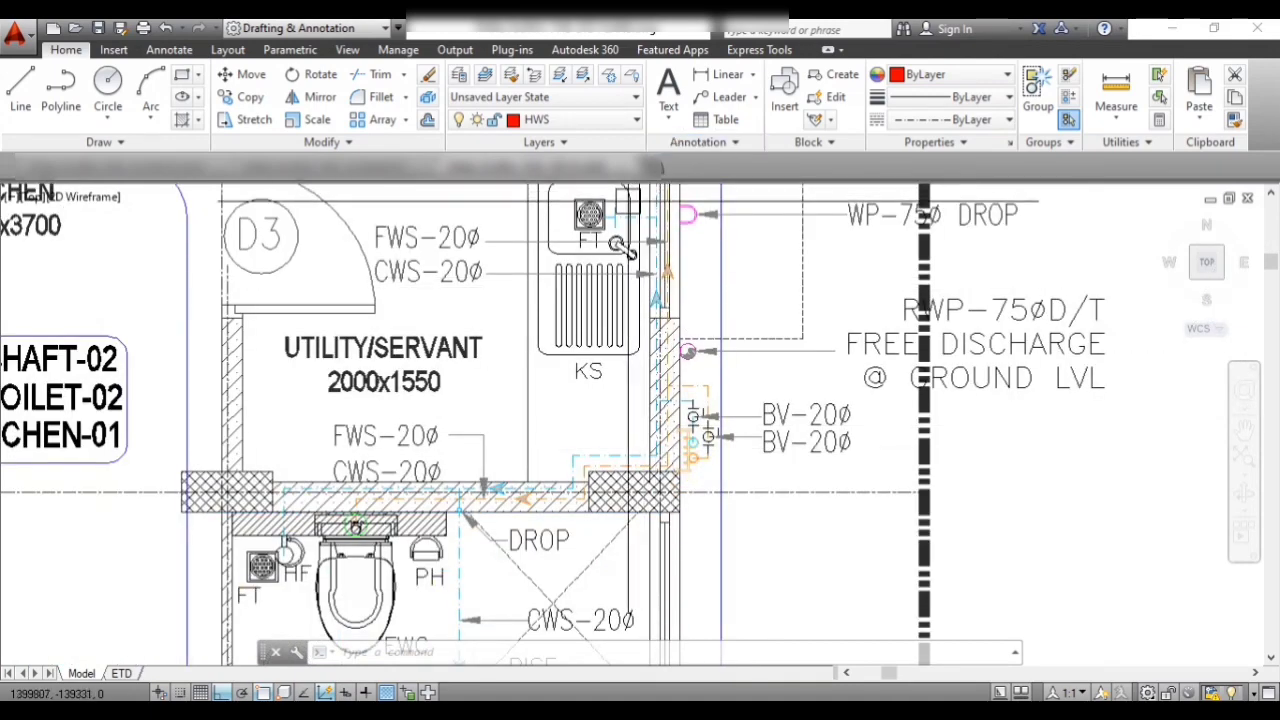
scroll(628, 204, up, 3)
scroll(596, 366, down, 3)
scroll(603, 322, up, 2)
scroll(604, 332, down, 2)
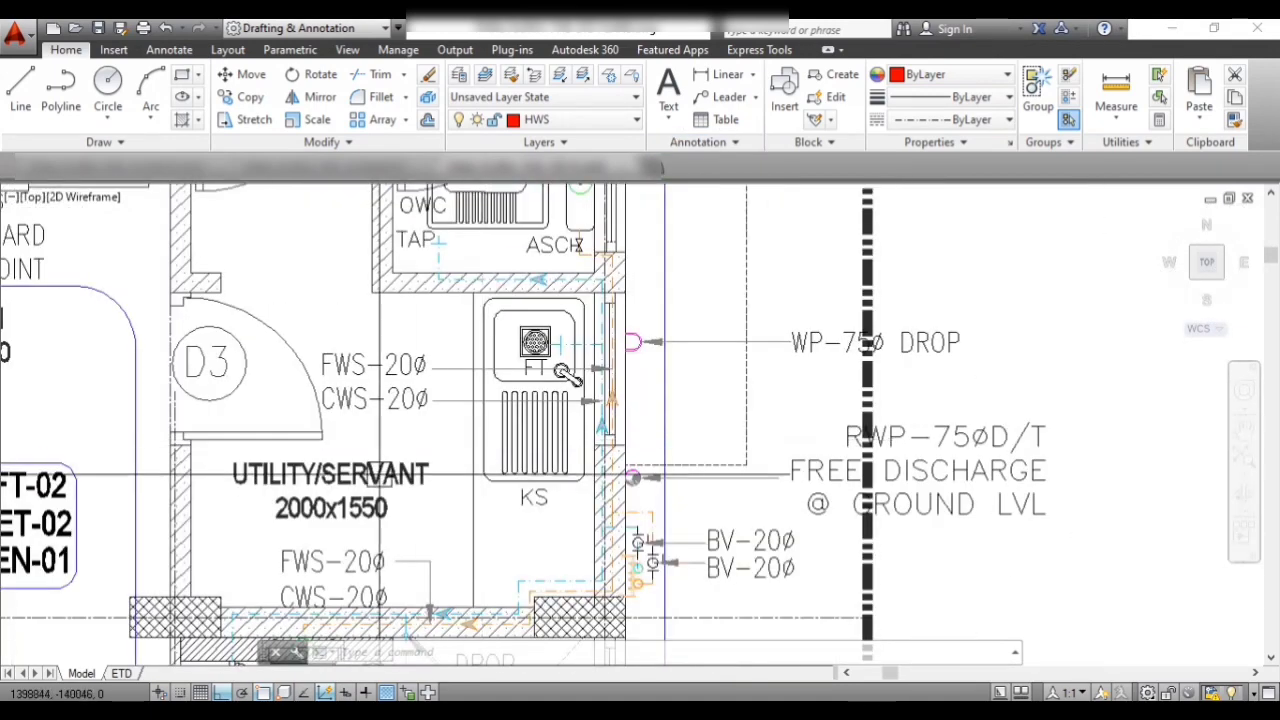
scroll(558, 380, down, 2)
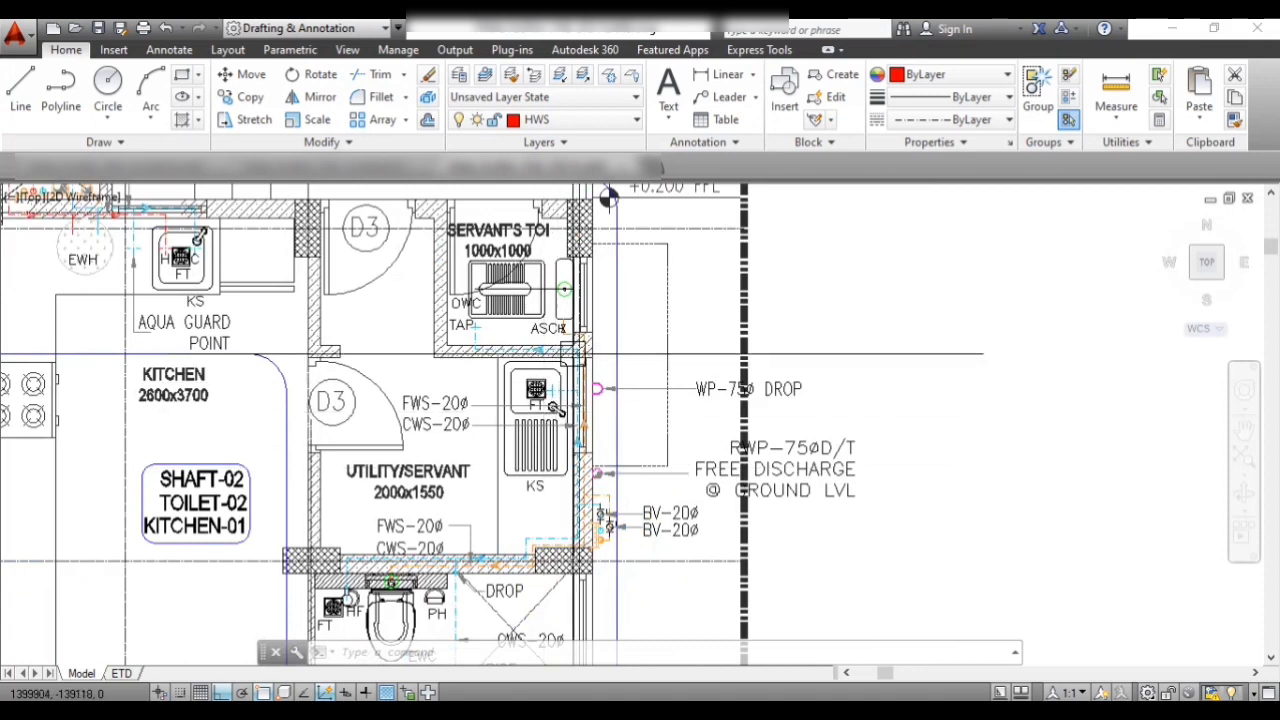
scroll(556, 408, up, 4)
scroll(632, 528, down, 2)
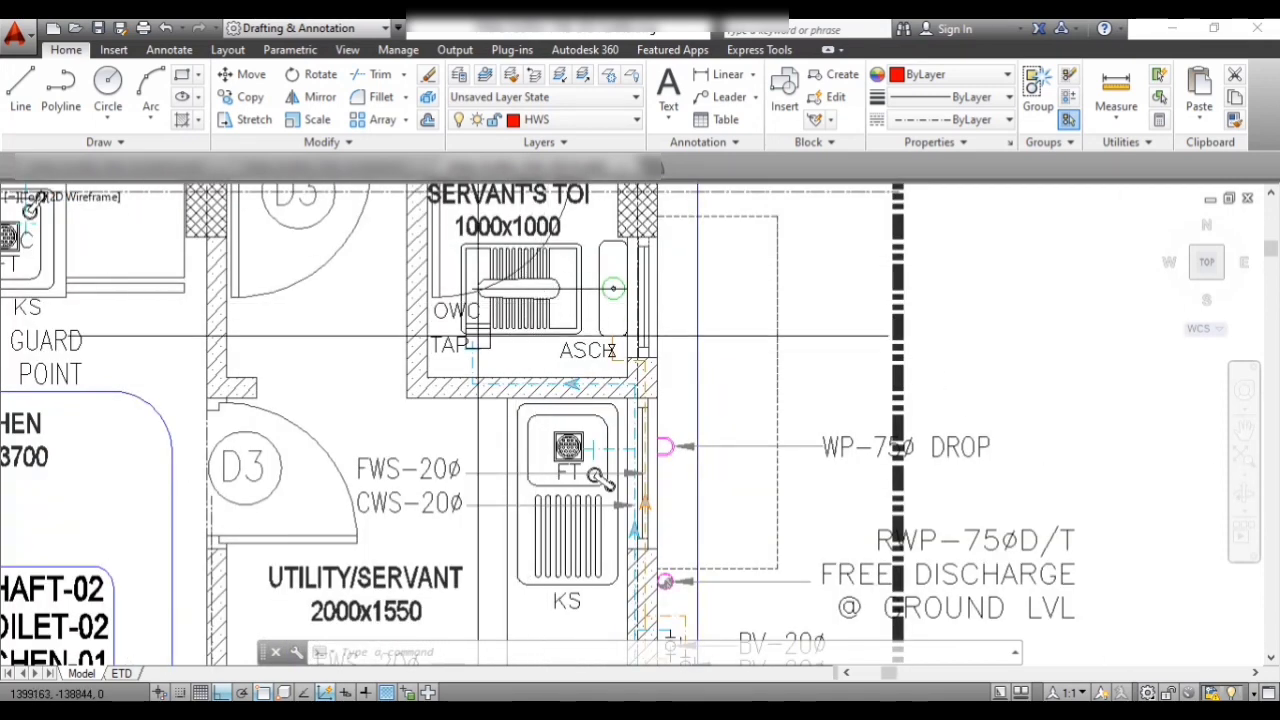
scroll(478, 337, up, 2)
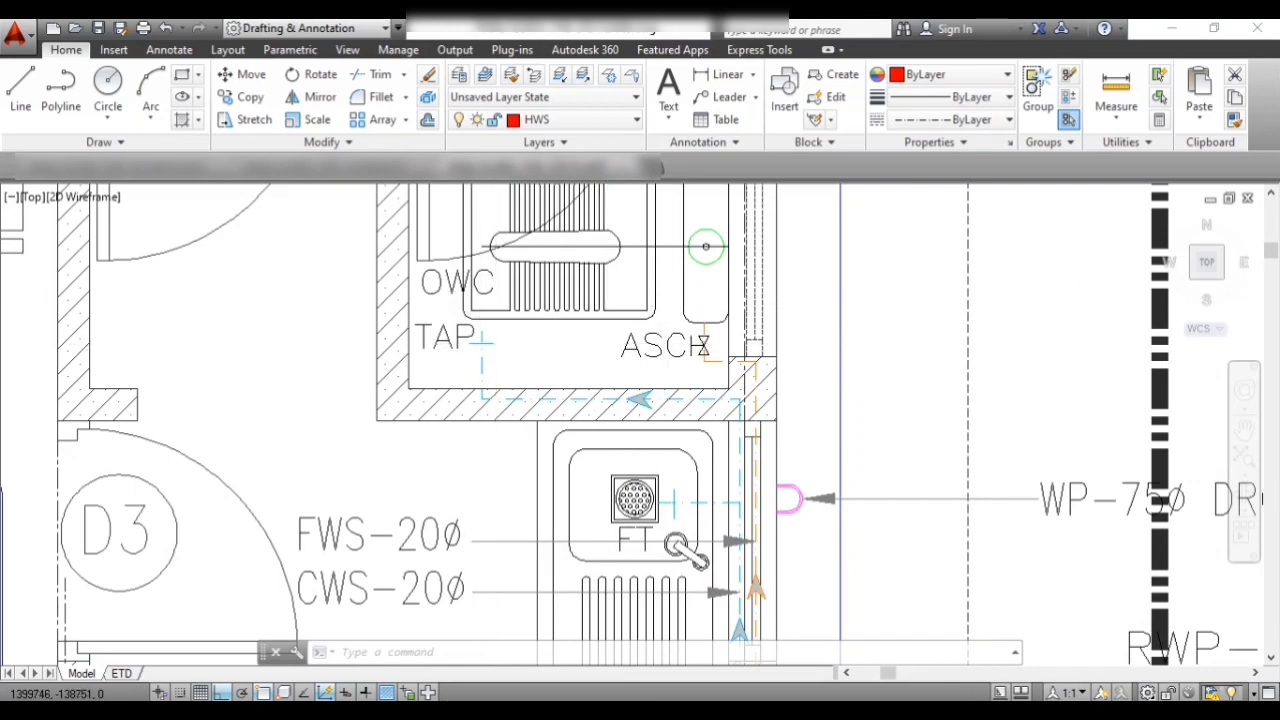
- Review the ball valve branches feeding the utility and the powder room on the floor plan
scroll(689, 292, down, 4)
scroll(690, 405, up, 3)
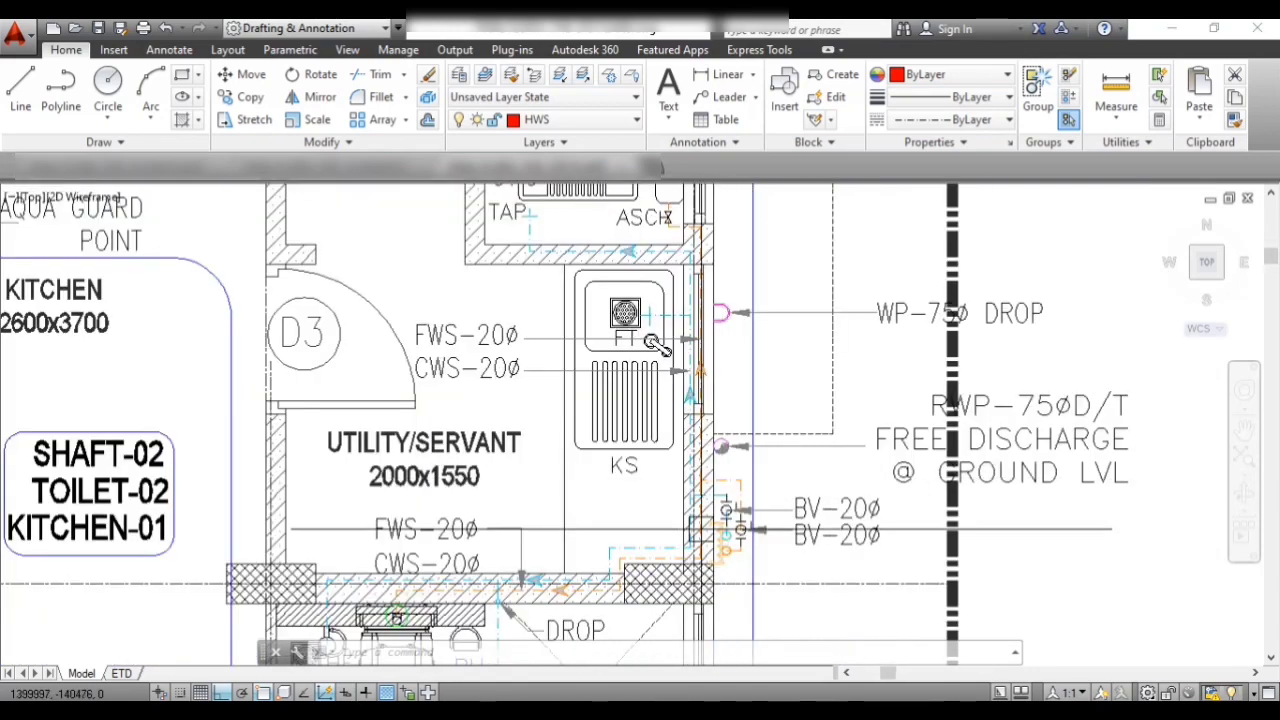
scroll(705, 425, up, 3)
scroll(725, 441, down, 4)
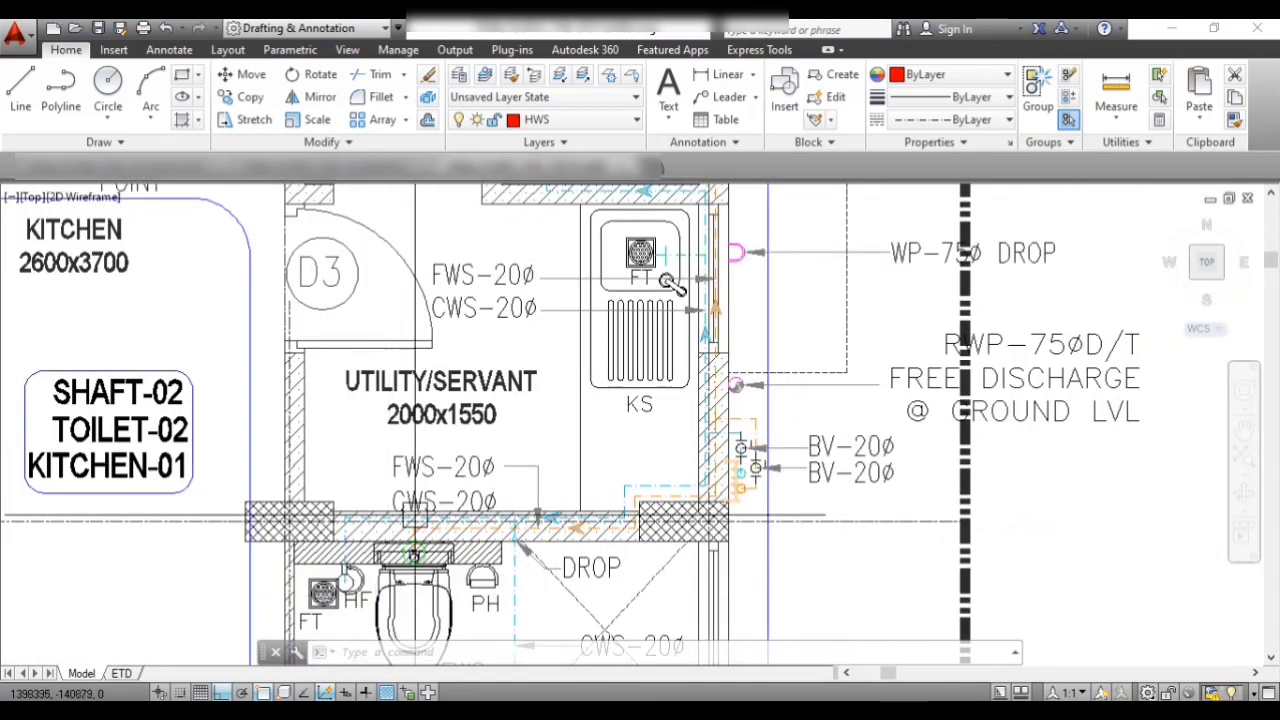
- Examine the CWS-20ø and FWS-20ø lines feeding the powder room's health faucet and EWC, and the cold water DROP point
scroll(520, 470, down, 3)
scroll(460, 540, up, 5)
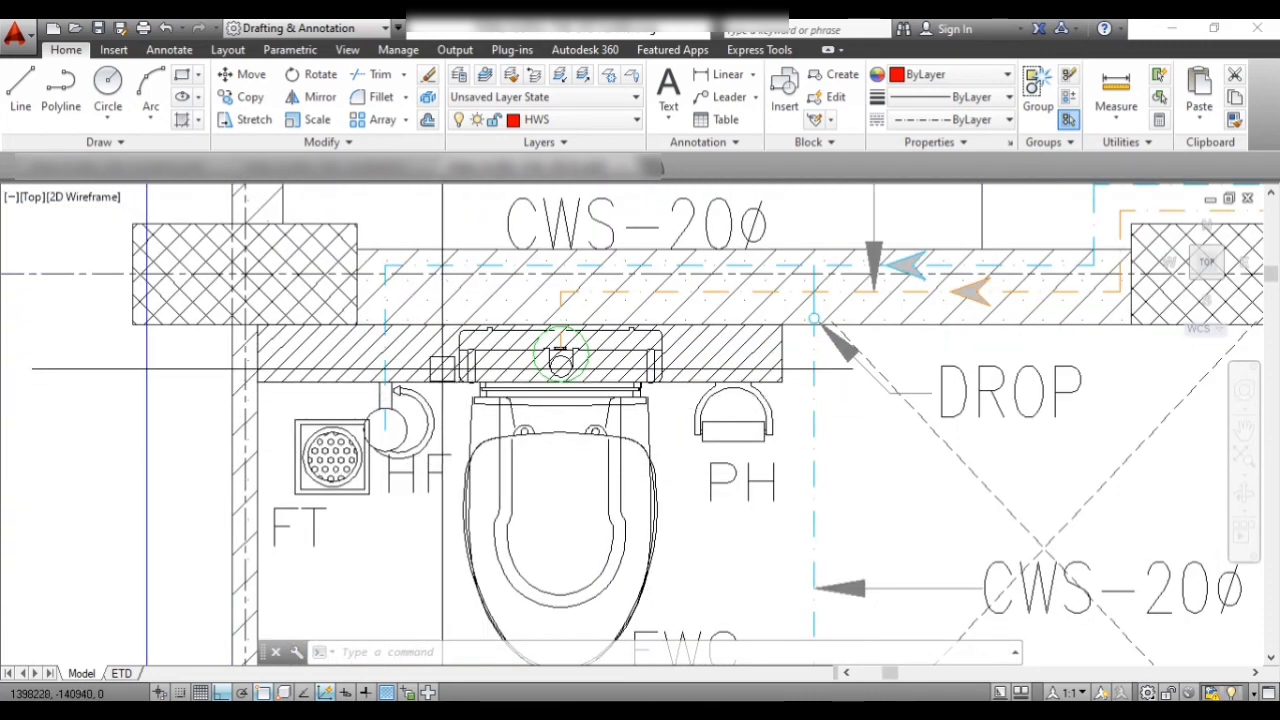
scroll(442, 368, down, 4)
scroll(580, 310, up, 4)
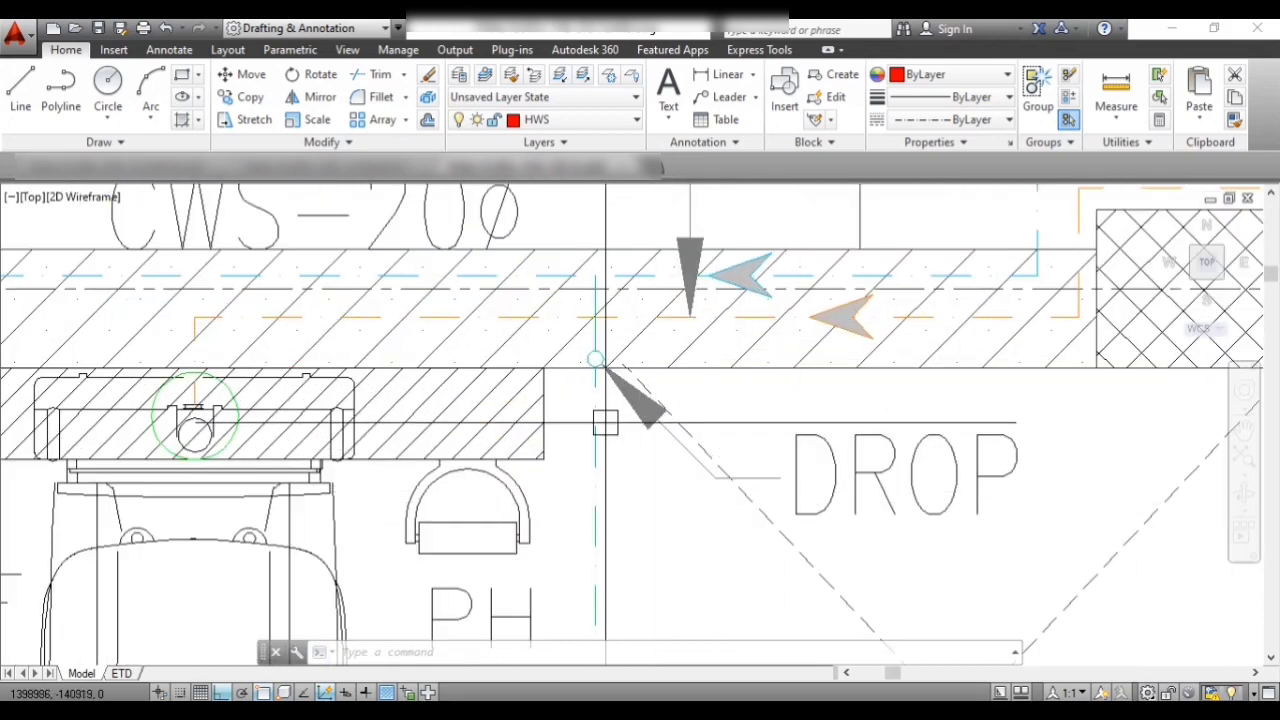
scroll(606, 340, down, 6)
scroll(615, 320, up, 3)
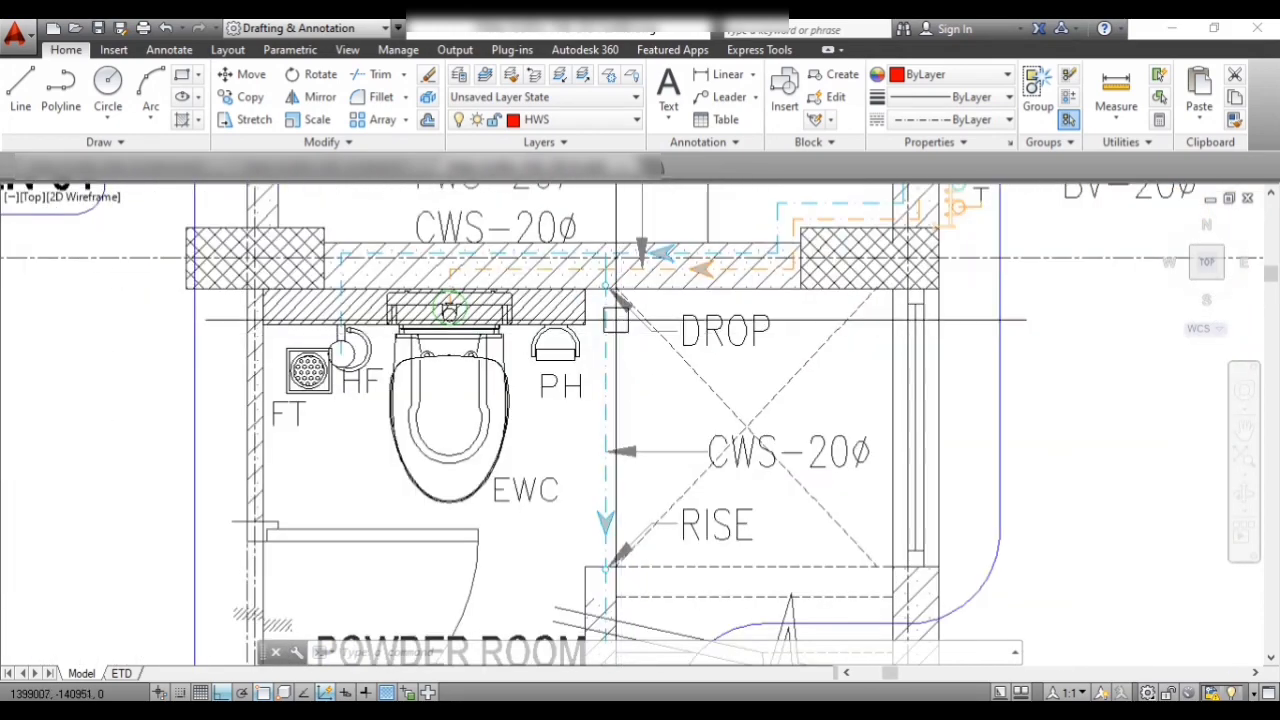
- Follow the CWS-20ø line from the DROP through the RISE and along the stair wall to the powder room wash basin
scroll(641, 515, down, 2)
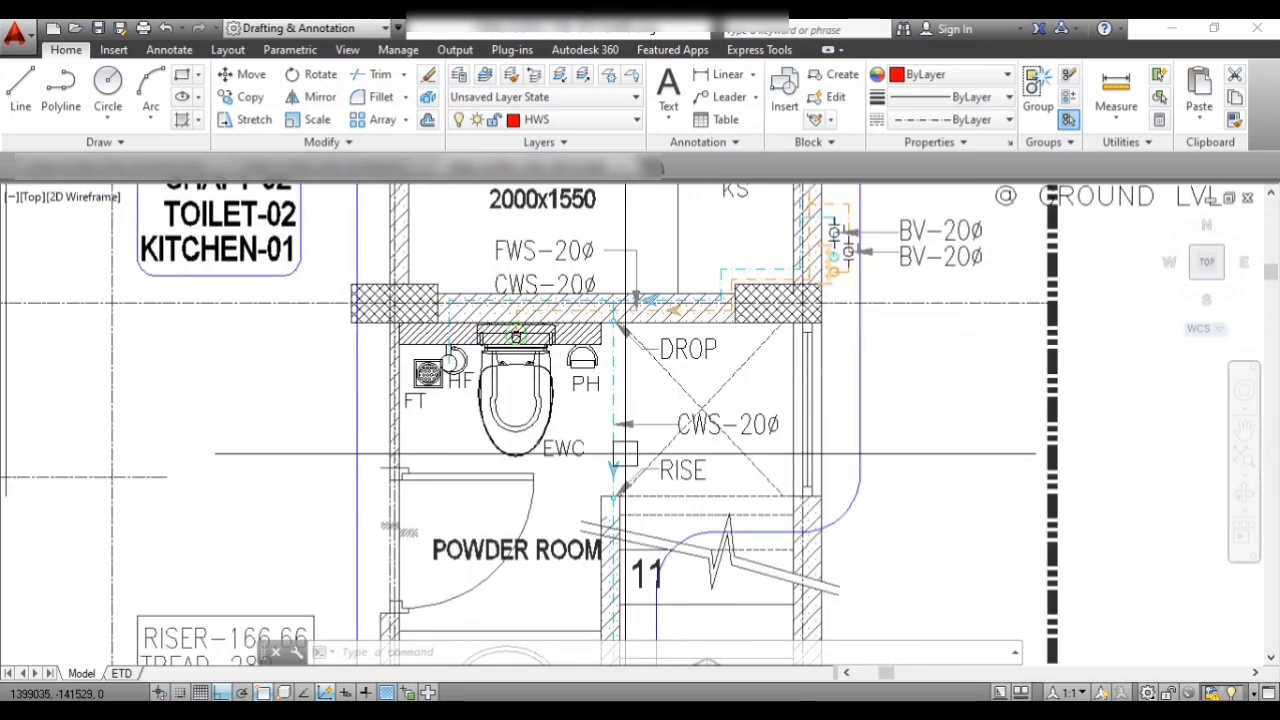
scroll(630, 490, up, 4)
scroll(642, 474, down, 6)
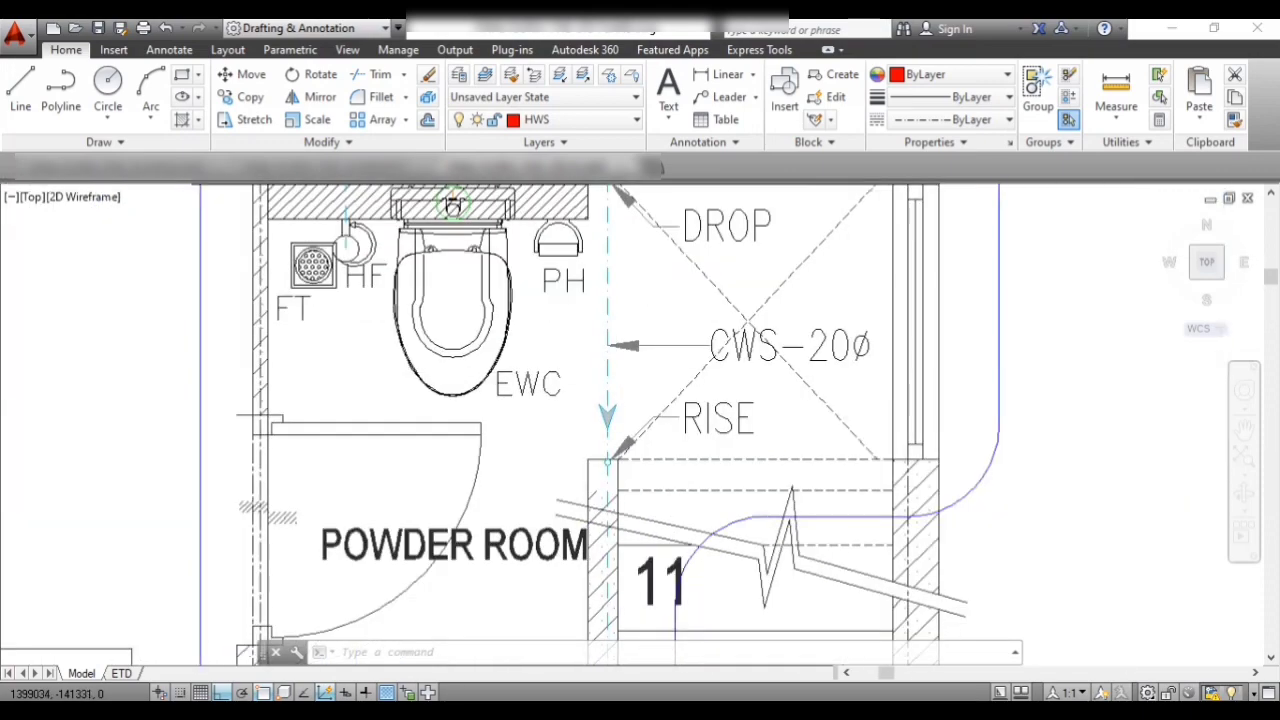
scroll(600, 520, up, 3)
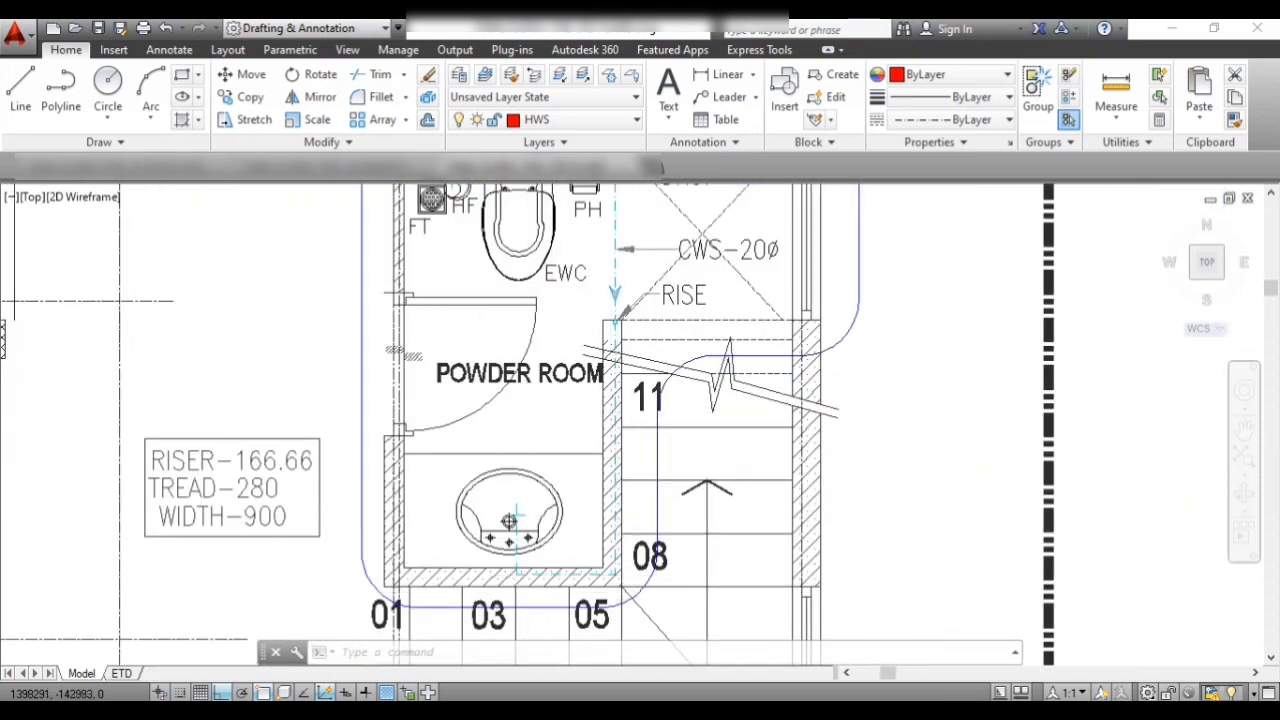
scroll(510, 520, up, 2)
scroll(522, 505, up, 1)
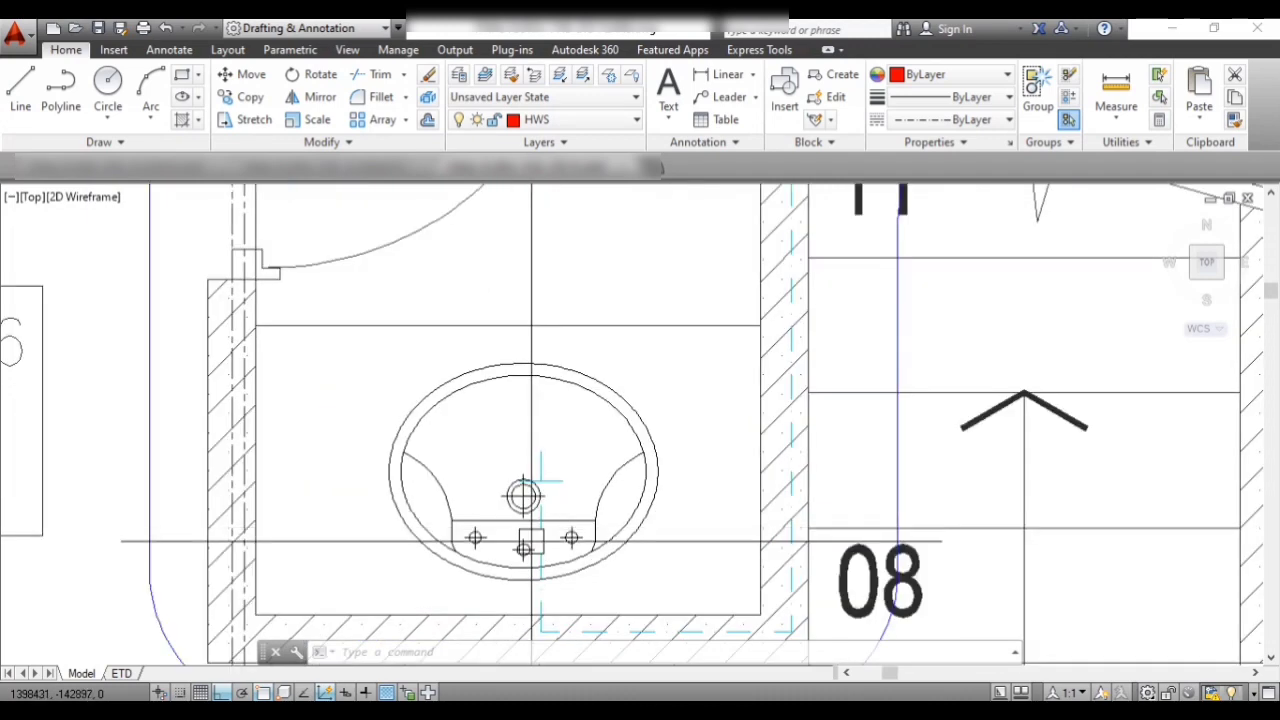
scroll(570, 510, down, 5)
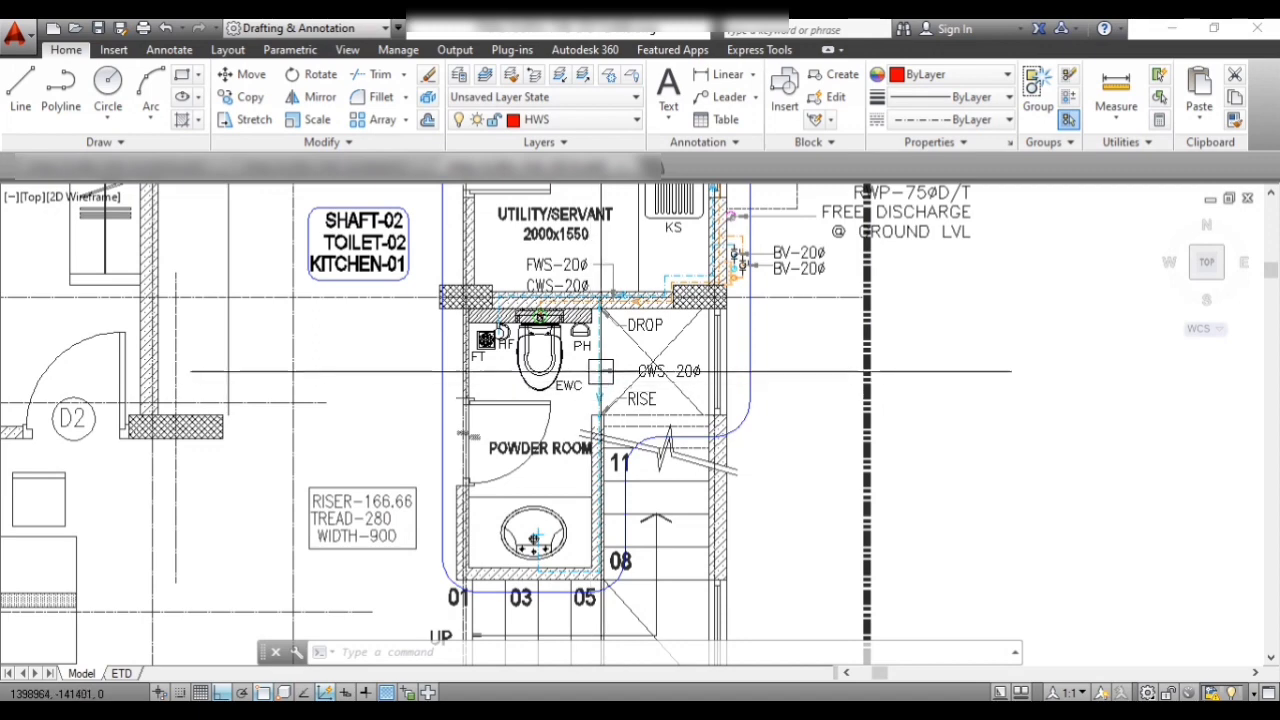
- Review the CWS-20ø run between the DROP and RISE points beside the powder room and staircase
scroll(600, 372, up, 2)
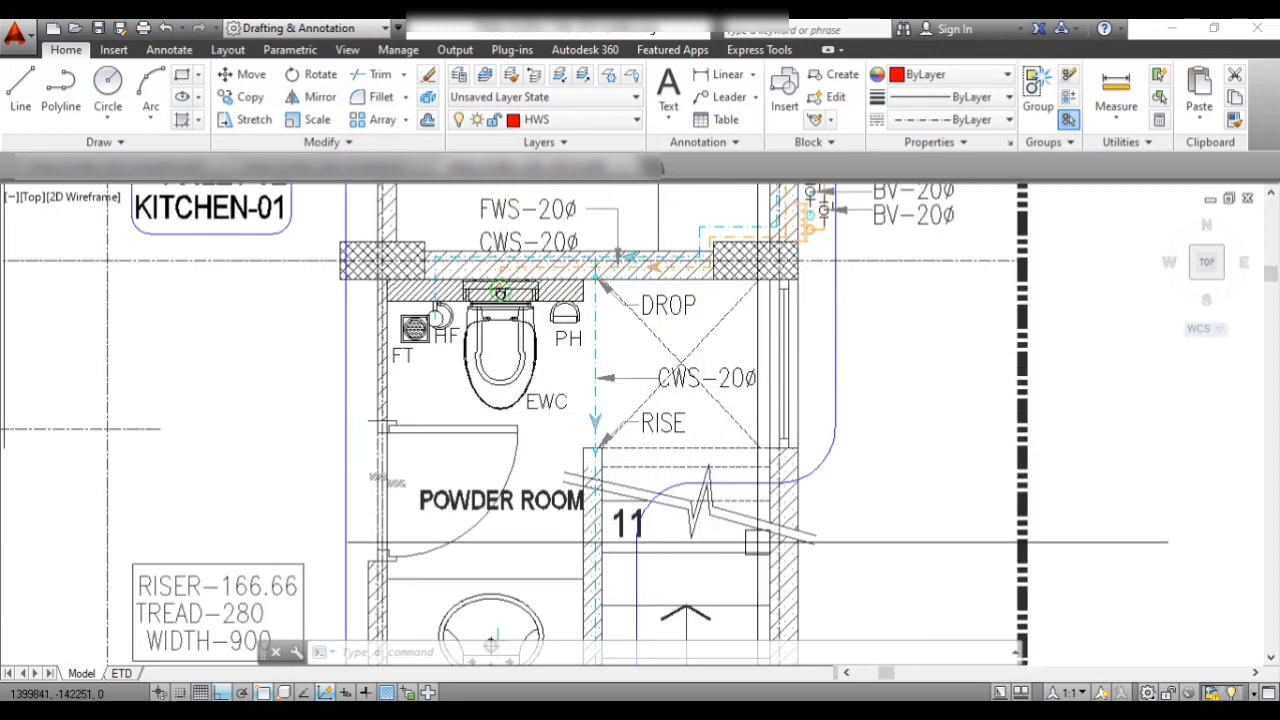
scroll(715, 377, down, 2)
scroll(630, 400, up, 2)
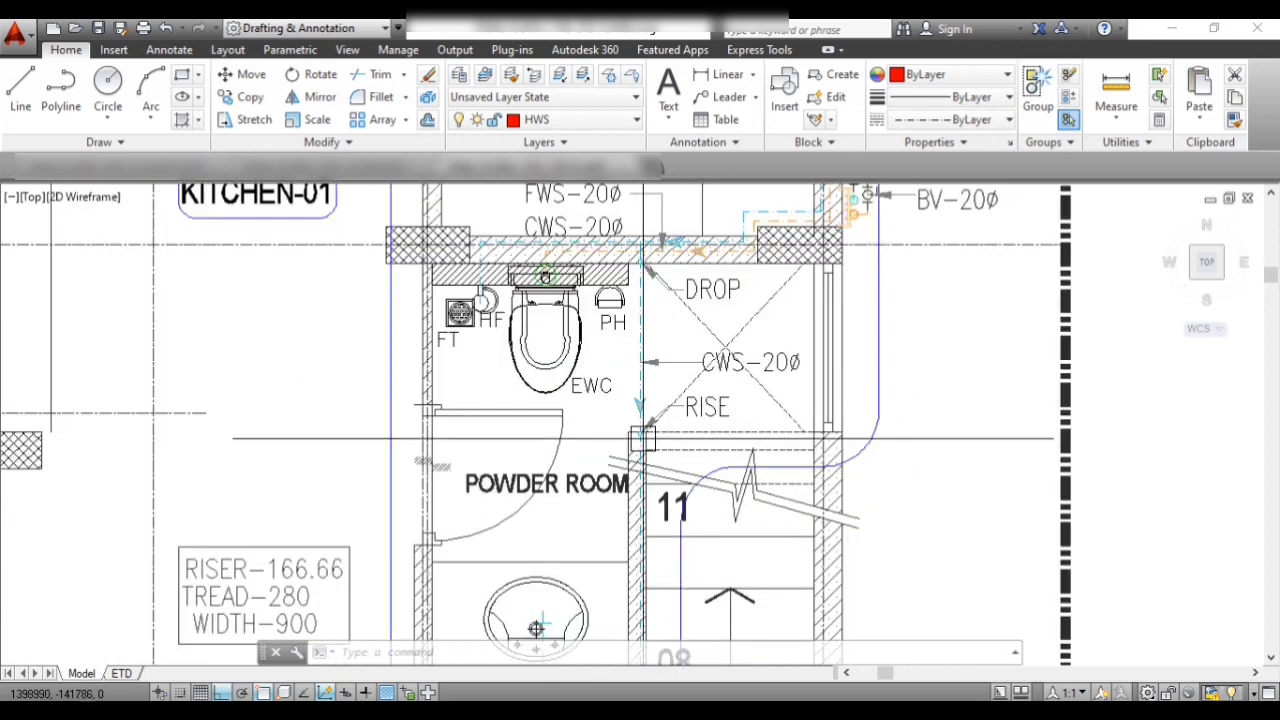
scroll(636, 538, down, 2)
scroll(667, 406, up, 2)
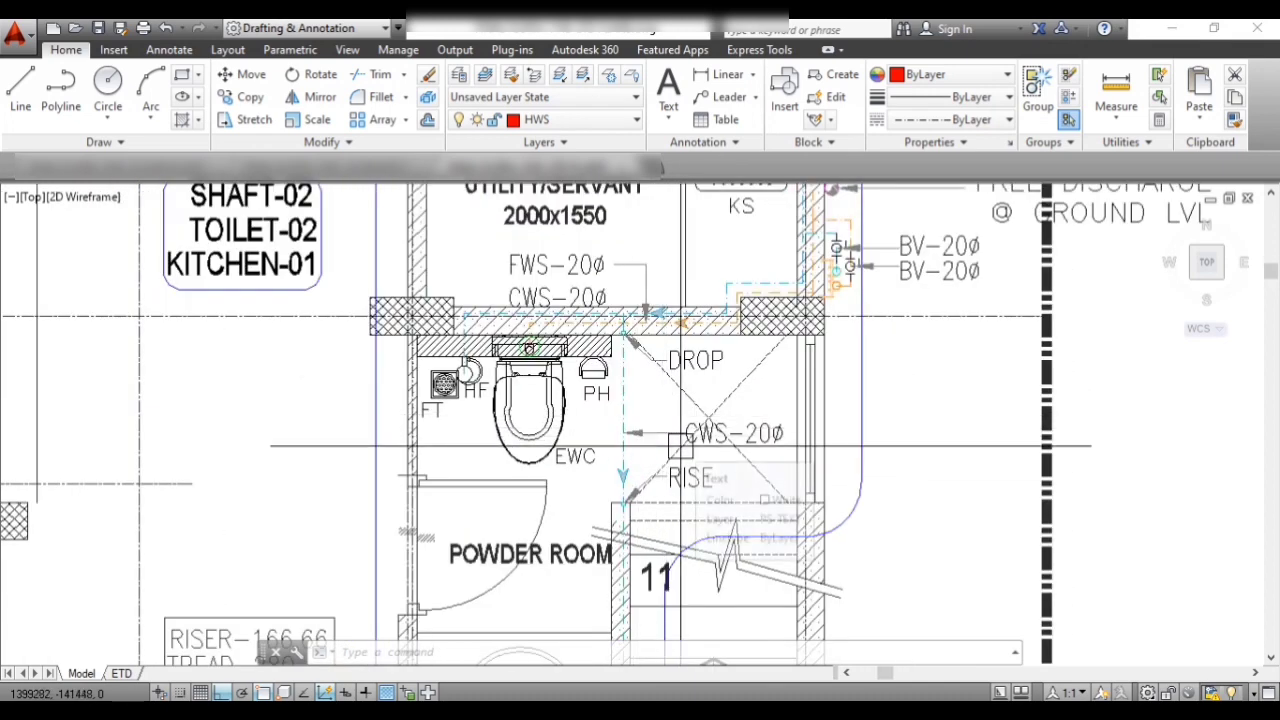
middle_drag(685, 448, 707, 457)
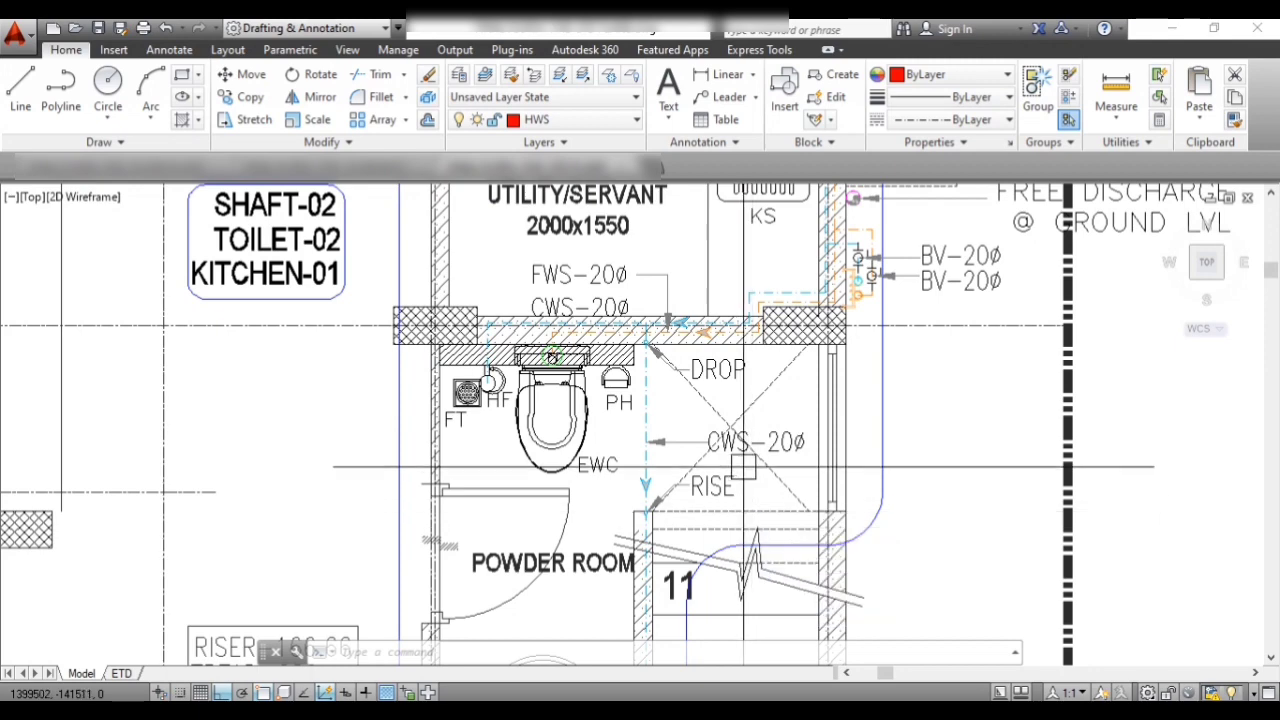
scroll(670, 333, up, 2)
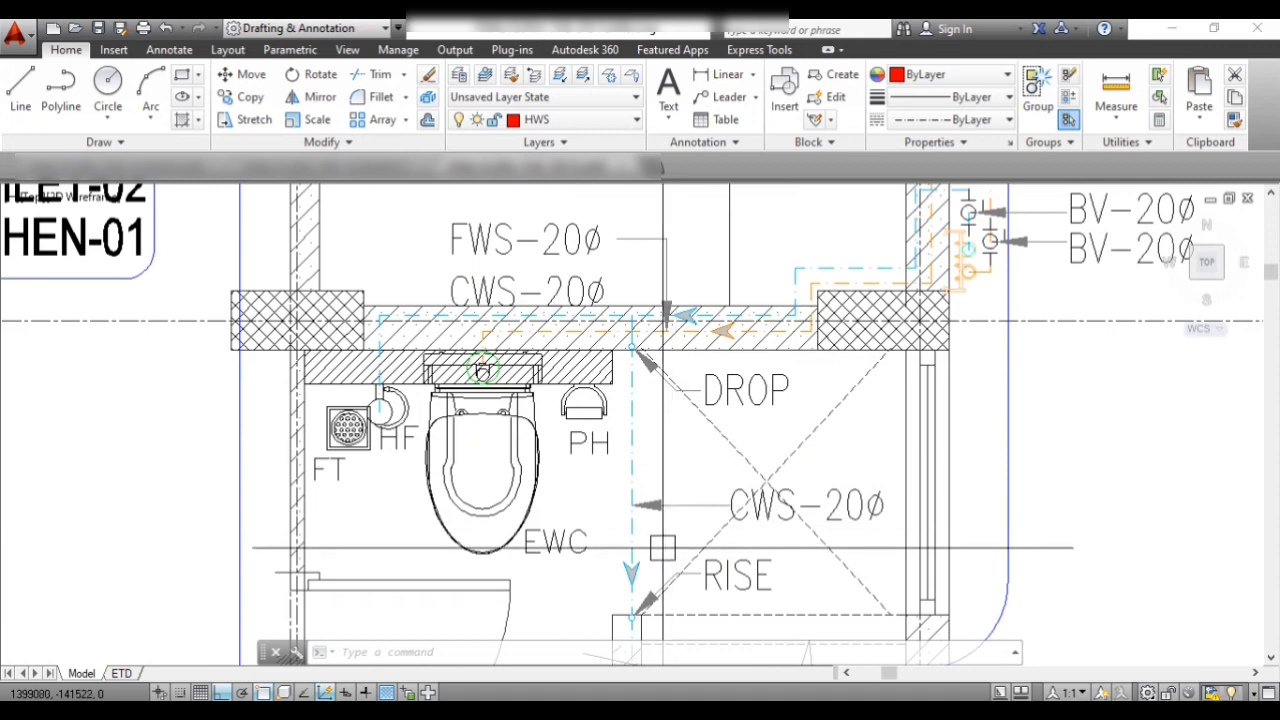
- Trace the CWS-20ø and FWS-20ø lines from the BV-20ø ball valves past the utility sink to the servant's toilet
scroll(606, 543, down, 3)
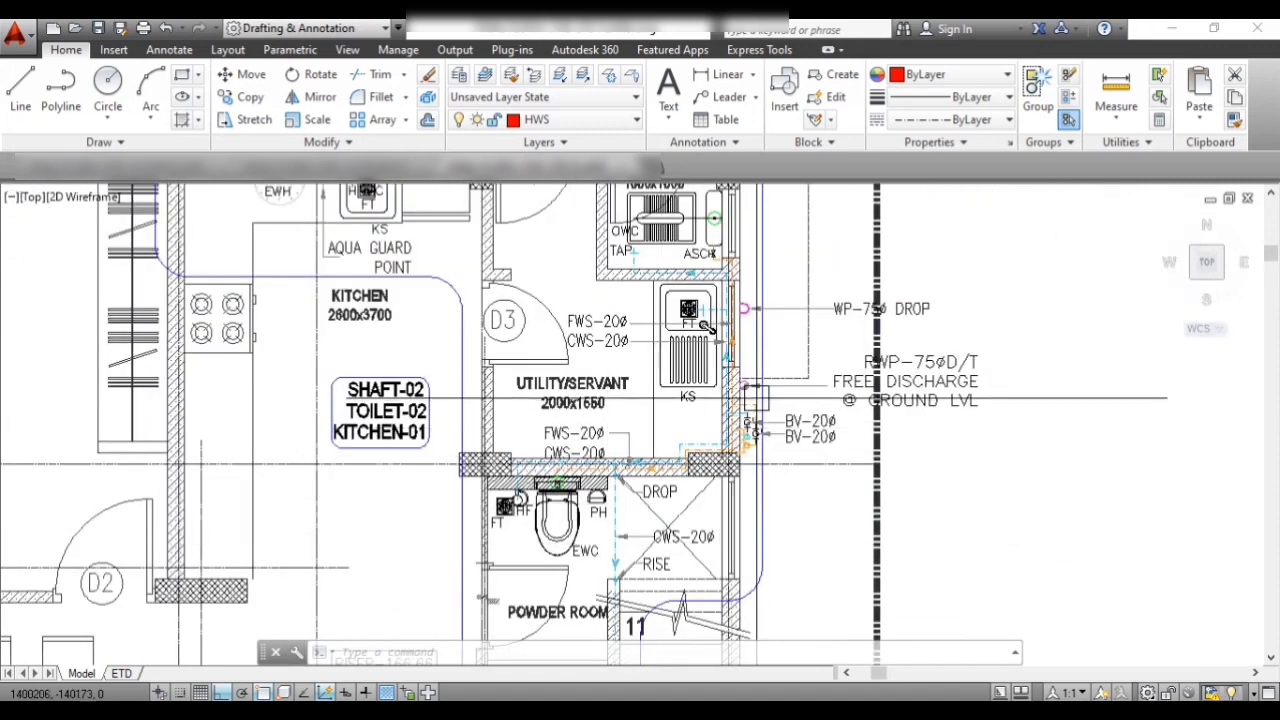
scroll(706, 327, up, 5)
scroll(728, 488, down, 4)
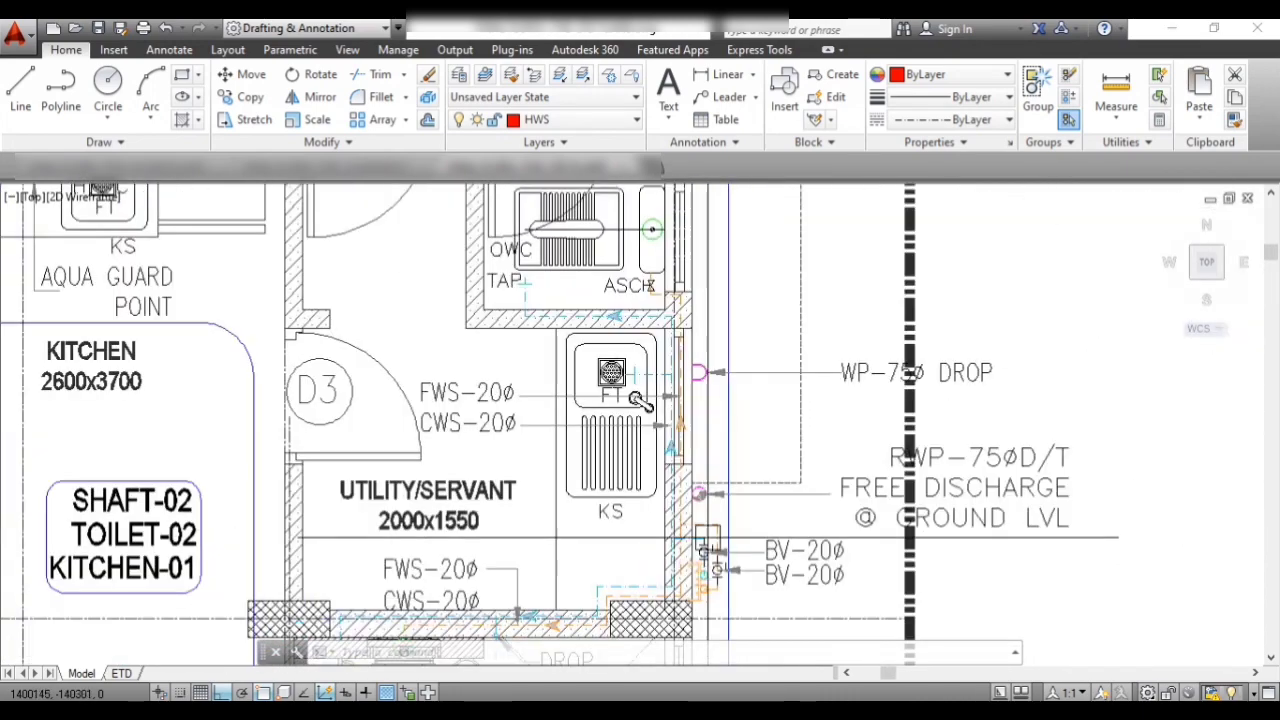
scroll(666, 457, up, 2)
scroll(604, 398, up, 2)
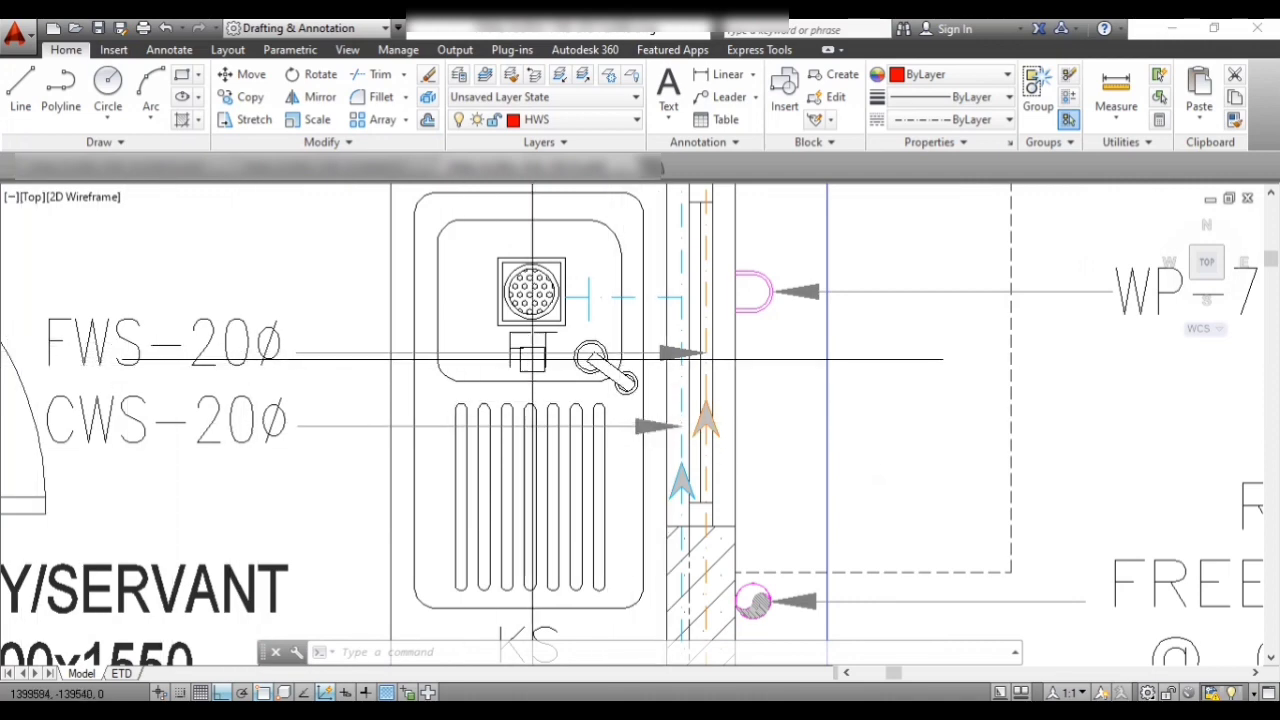
scroll(686, 354, down, 3)
scroll(692, 318, up, 2)
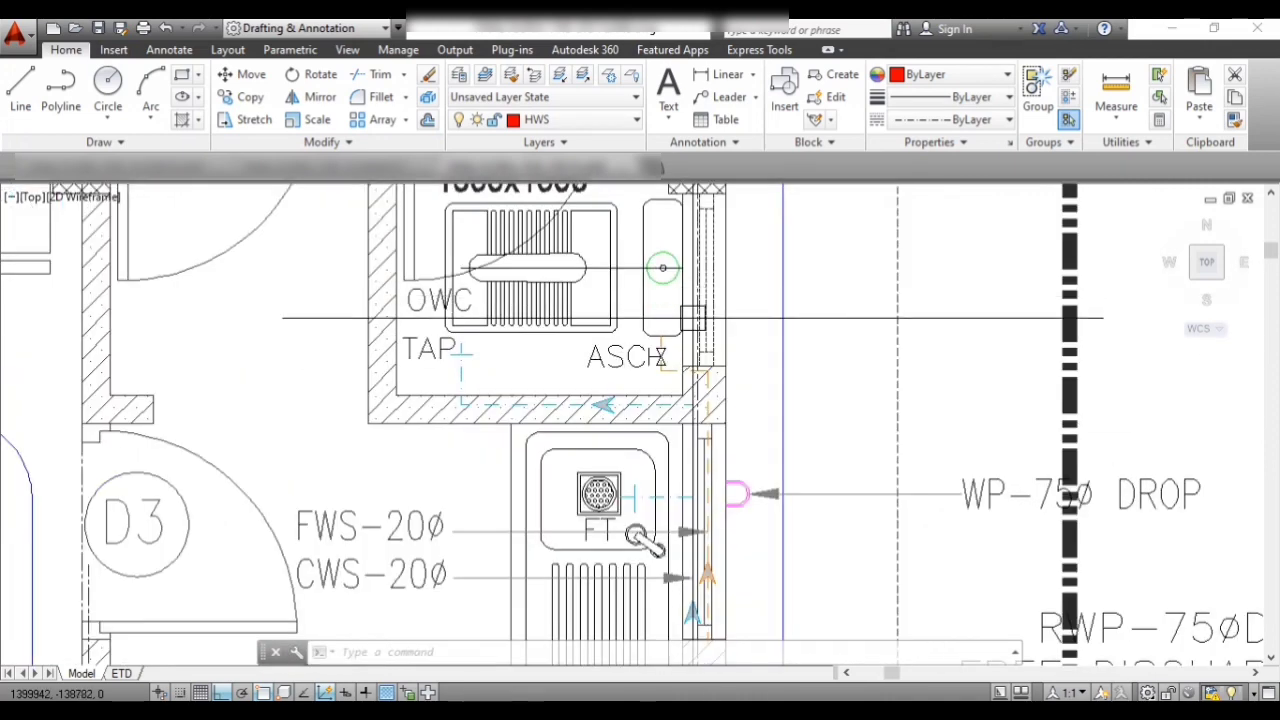
scroll(692, 318, up, 2)
scroll(650, 450, down, 2)
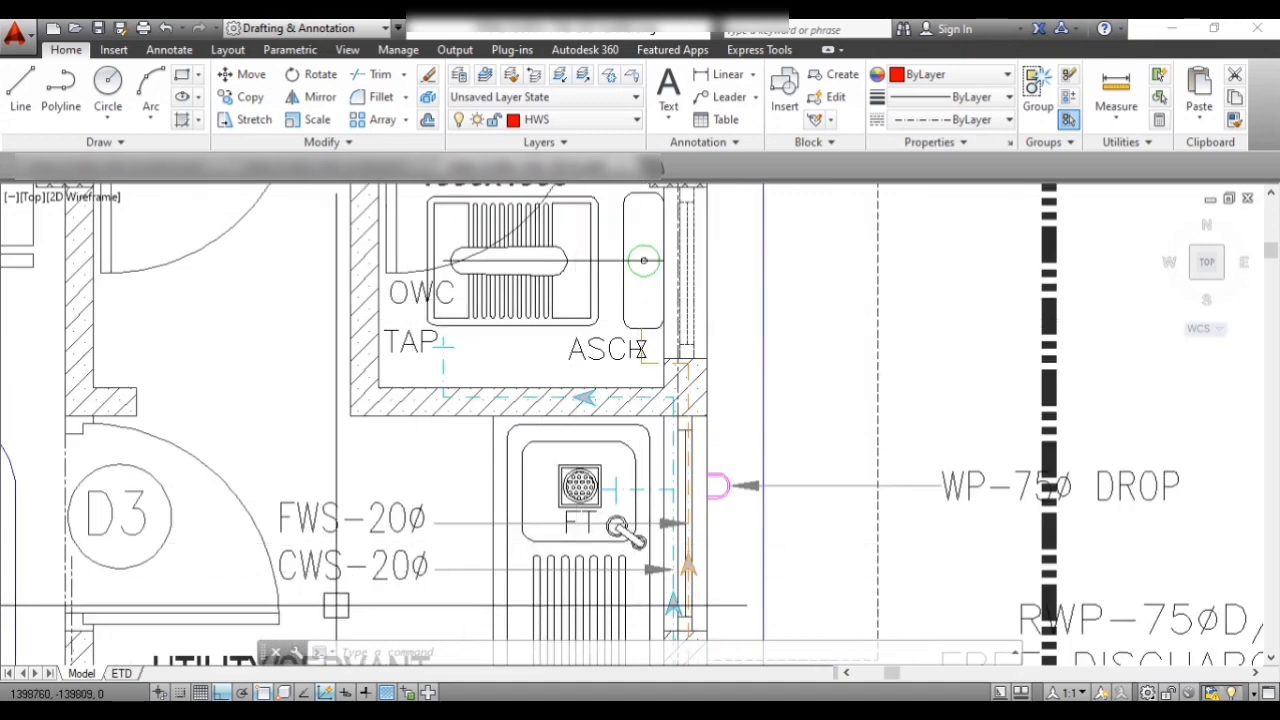
- Inspect the cold water branches to the utility sink and servant's toilet tap, and the flushing line to its cistern
scroll(336, 605, up, 2)
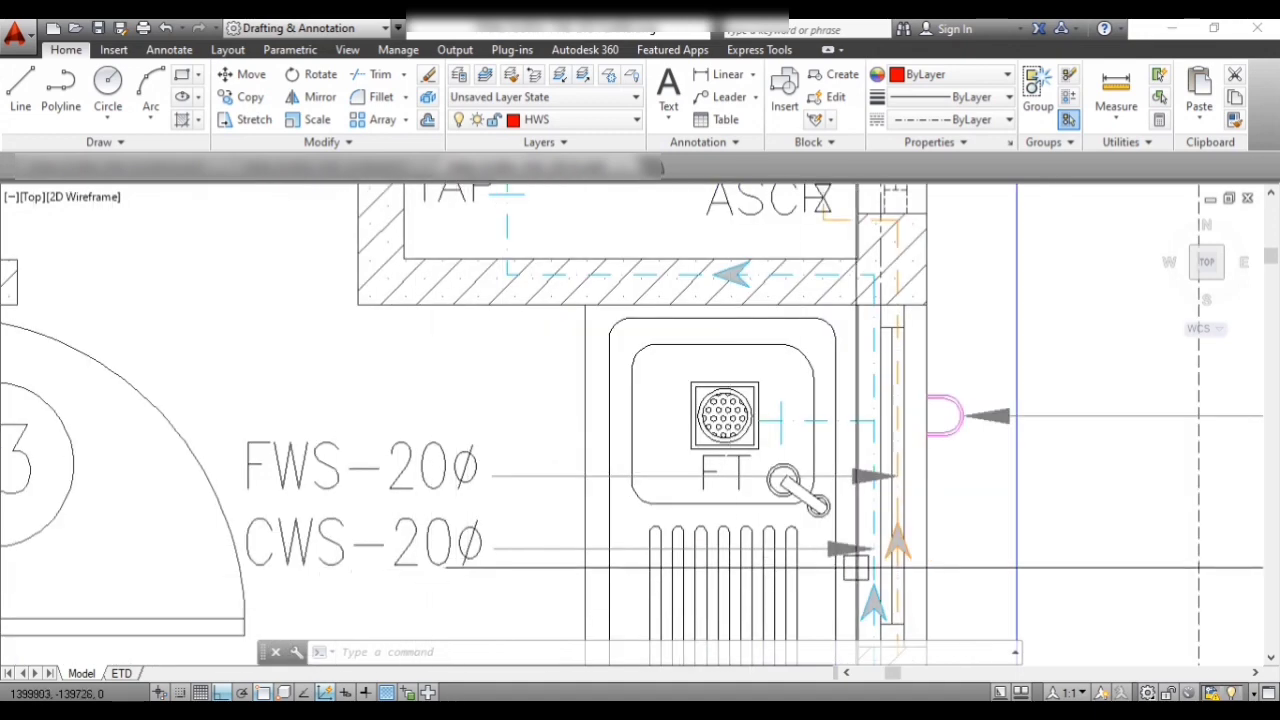
scroll(784, 428, down, 2)
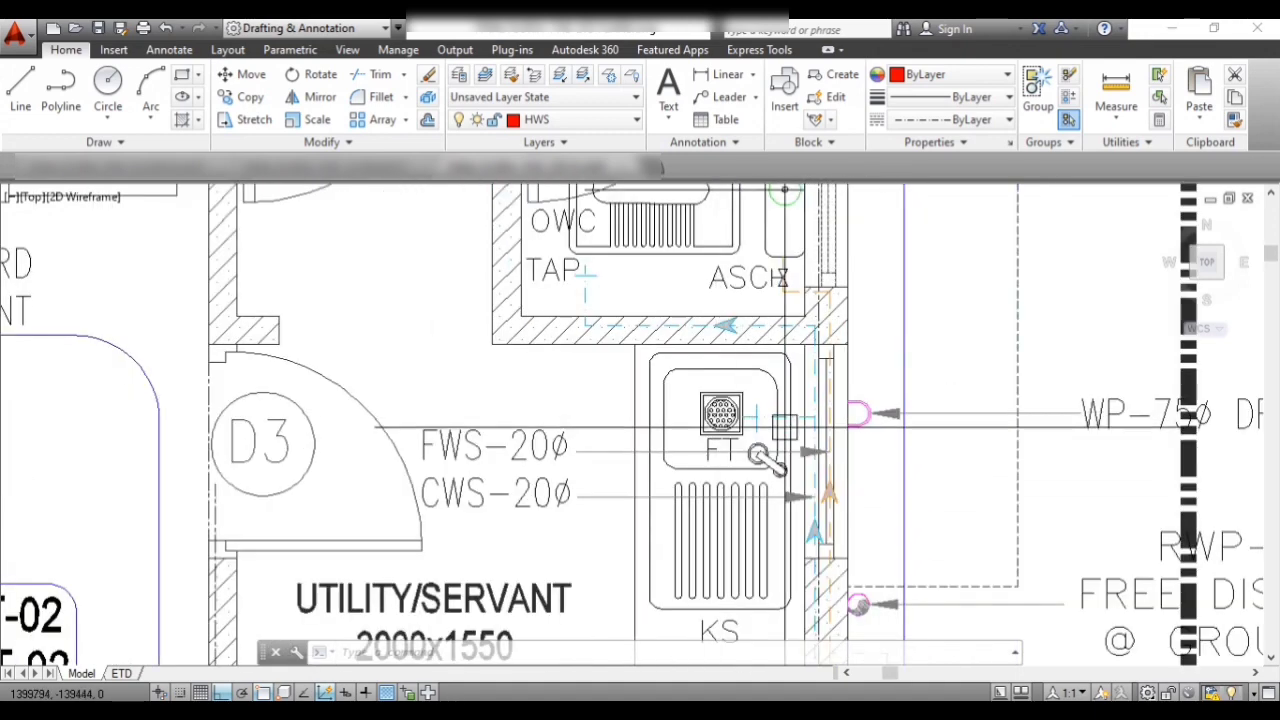
scroll(784, 428, up, 2)
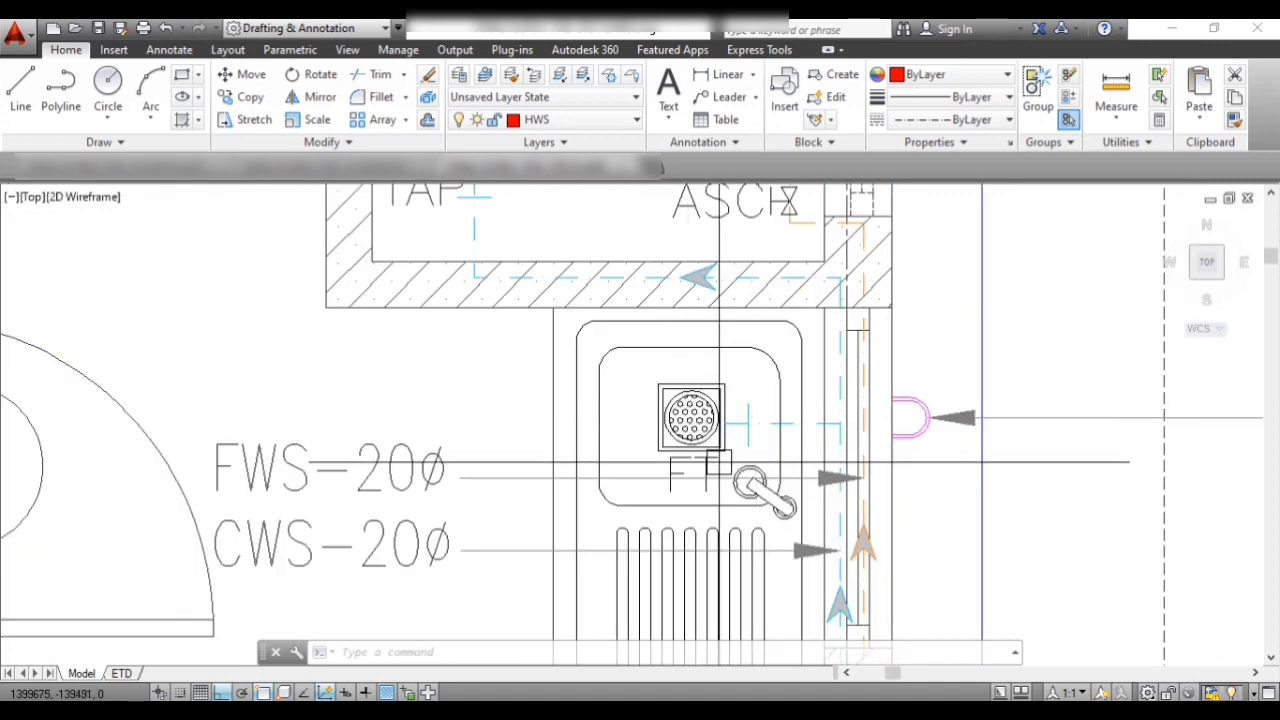
scroll(718, 462, down, 2)
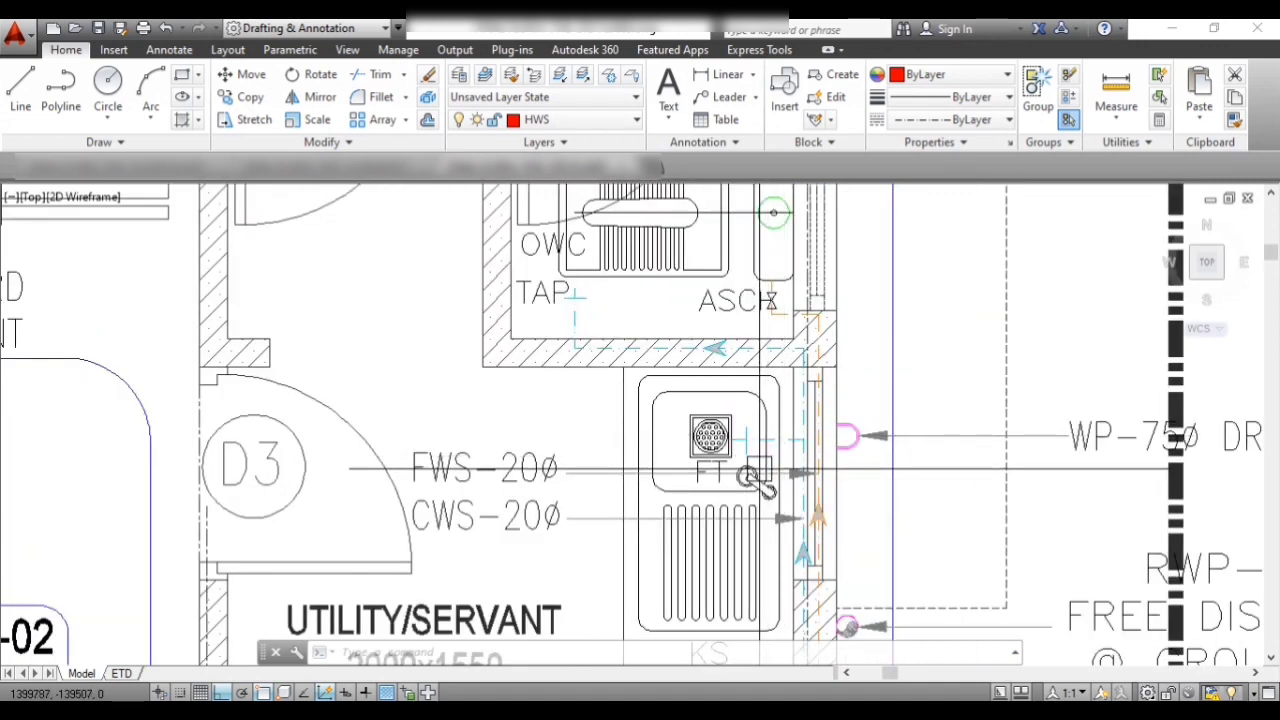
scroll(750, 540, down, 2)
scroll(645, 345, up, 2)
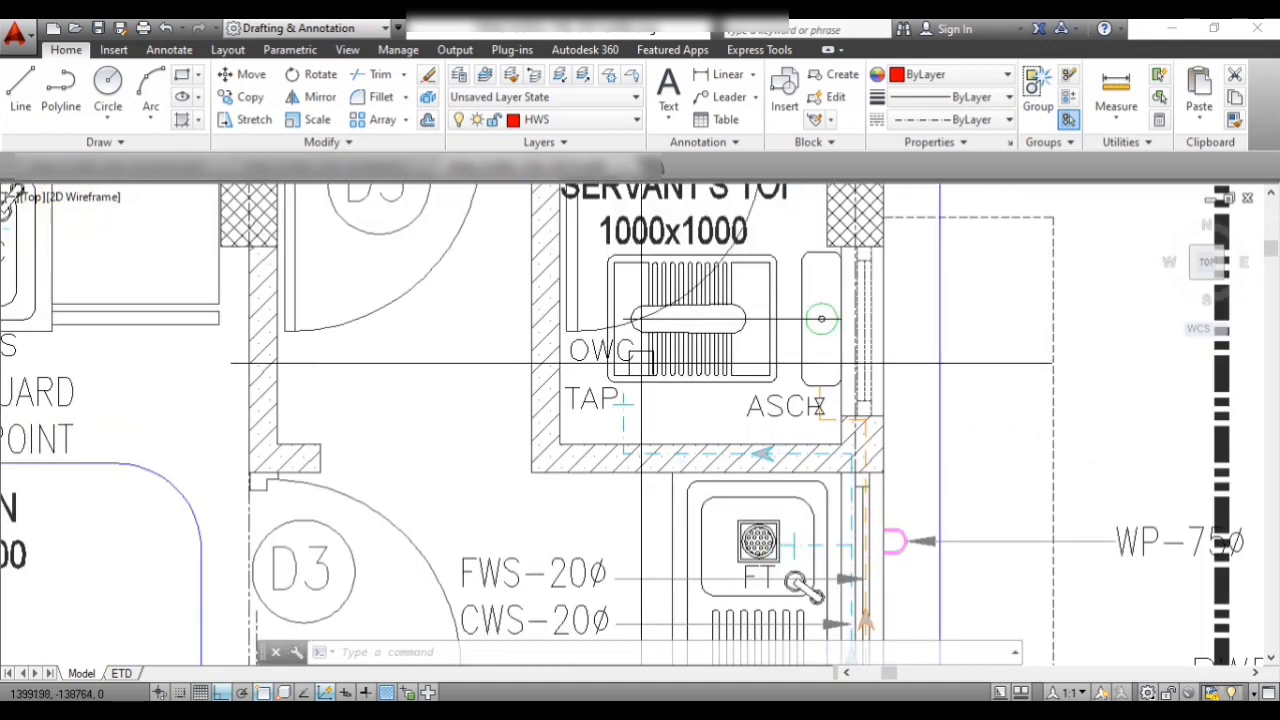
scroll(624, 420, down, 3)
scroll(745, 436, up, 1)
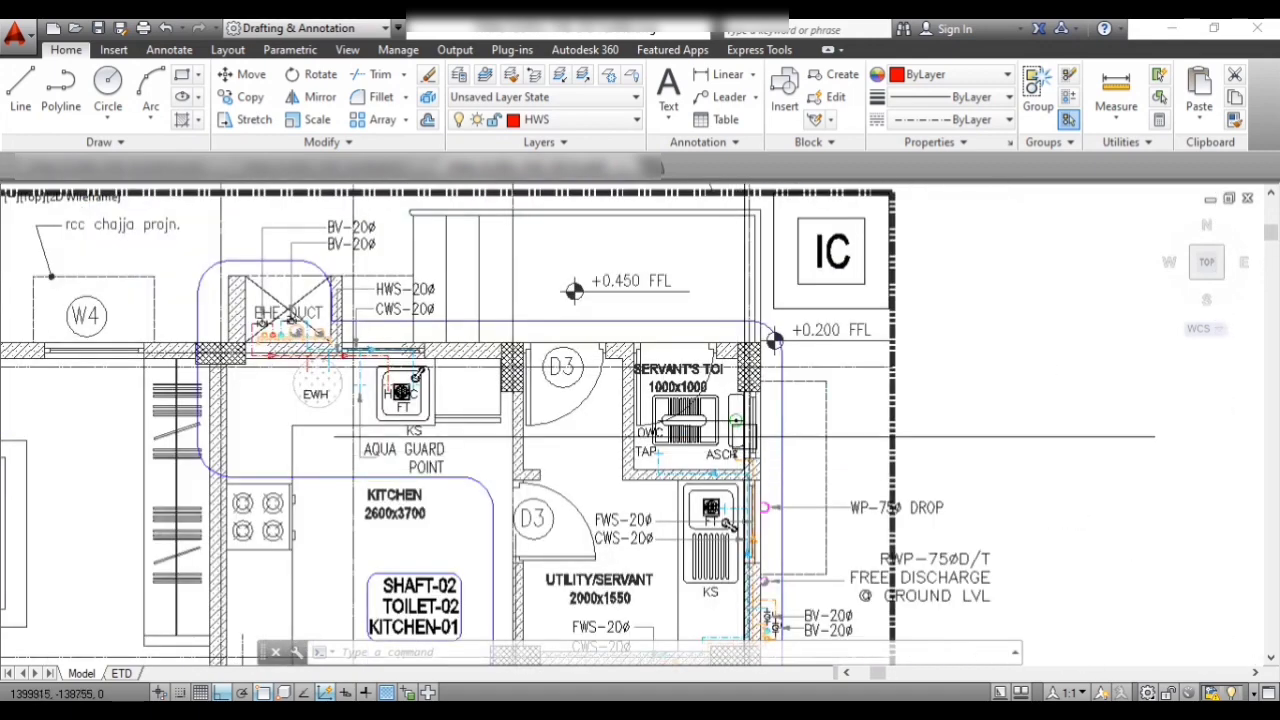
- Inspect the clamped riser pipes and the hot and cold water ball valves in the PHE duct beside the kitchen
scroll(760, 380, down, 2)
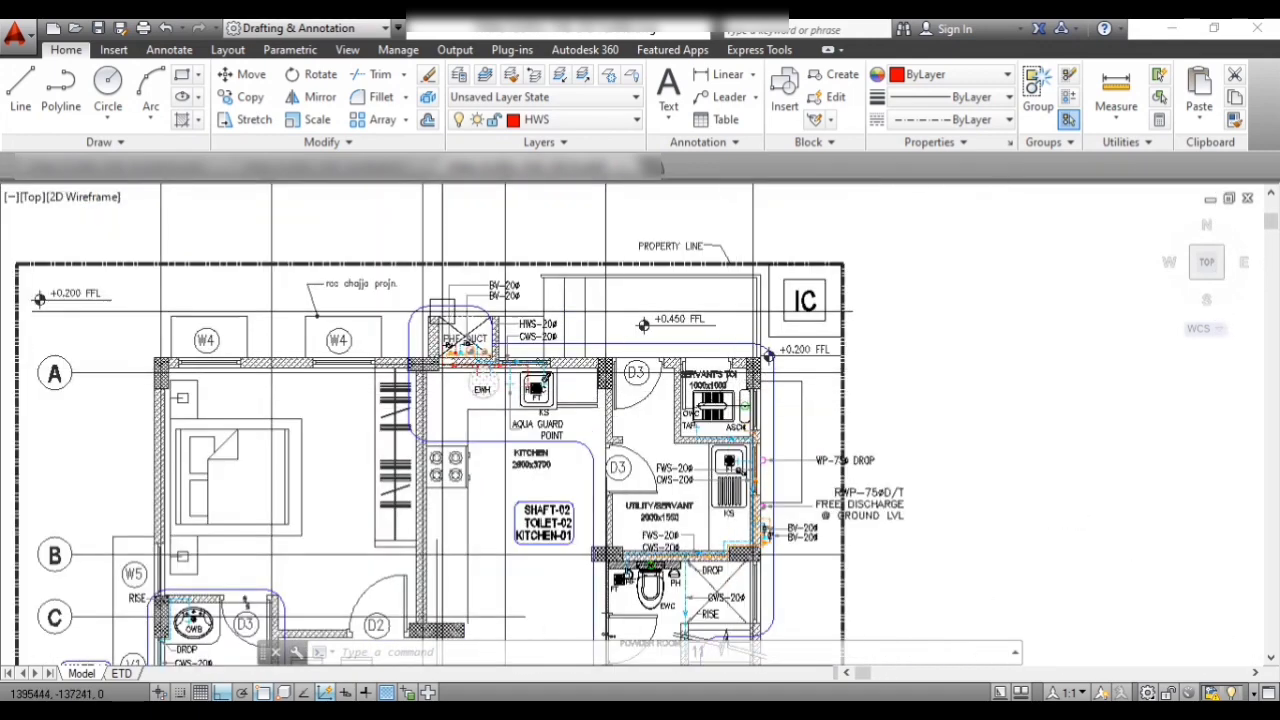
scroll(443, 308, up, 3)
scroll(445, 420, up, 6)
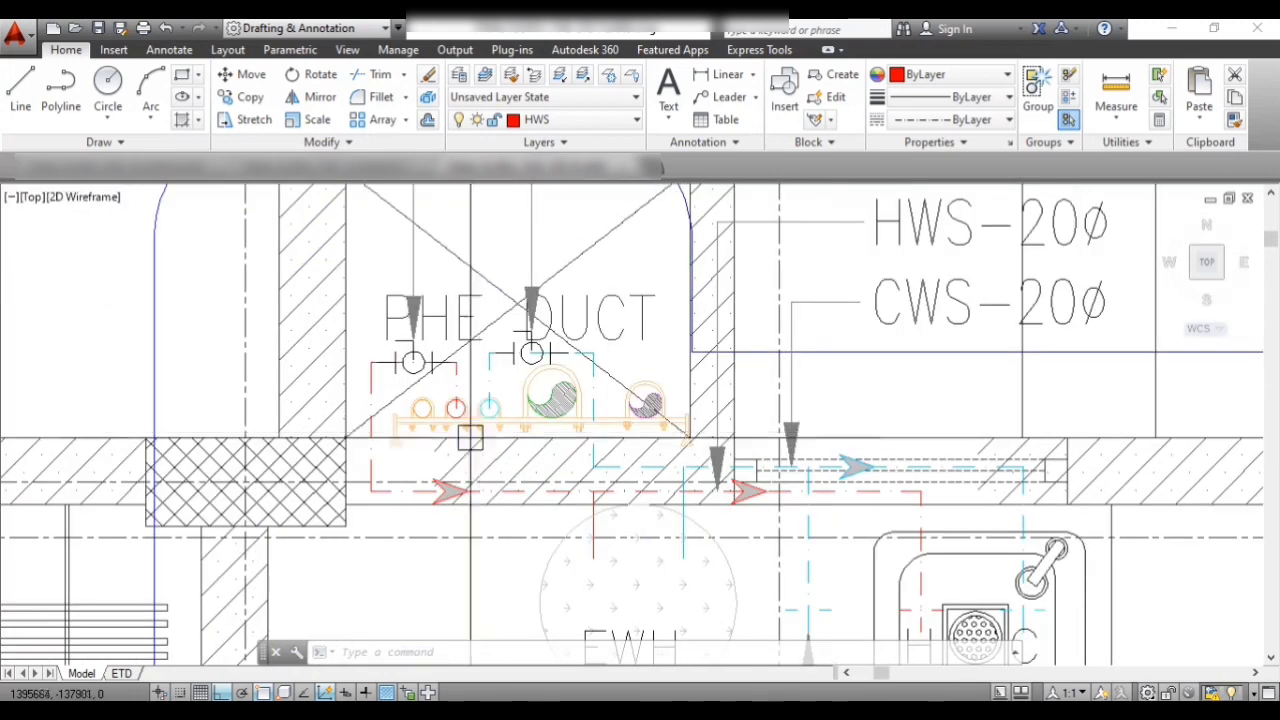
scroll(445, 420, down, 1)
scroll(477, 397, up, 2)
scroll(469, 391, down, 5)
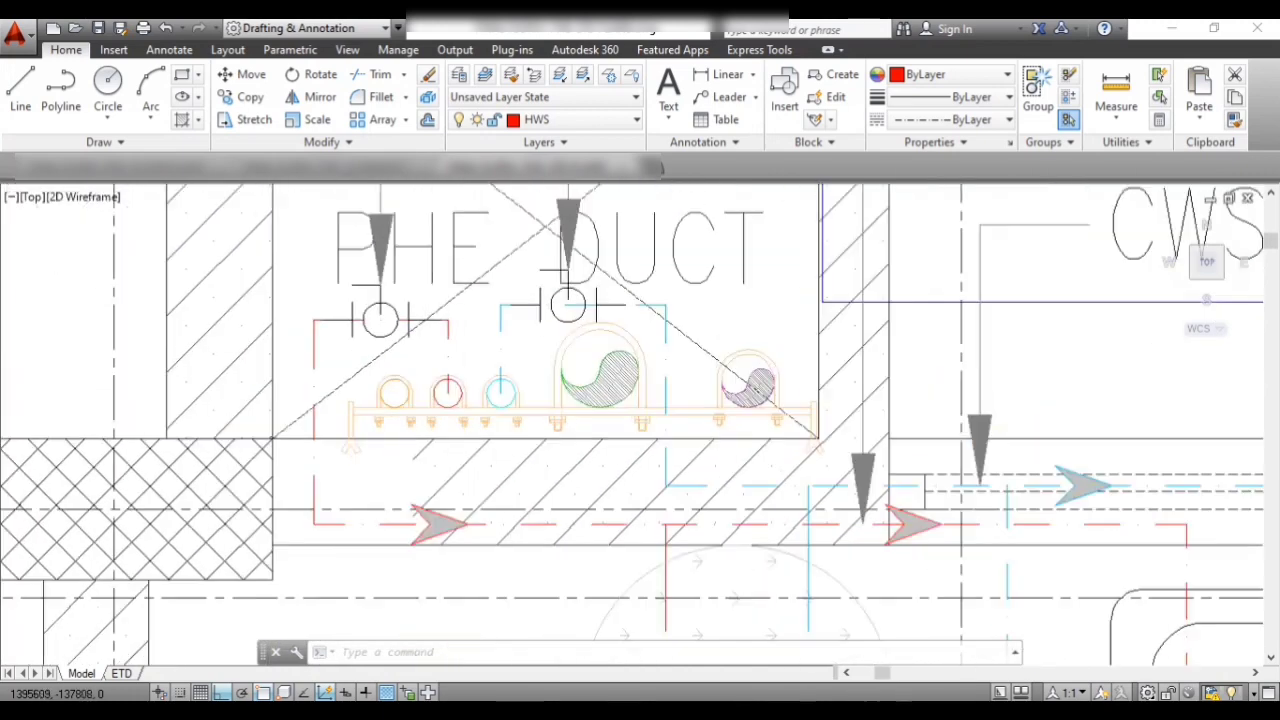
scroll(421, 373, up, 6)
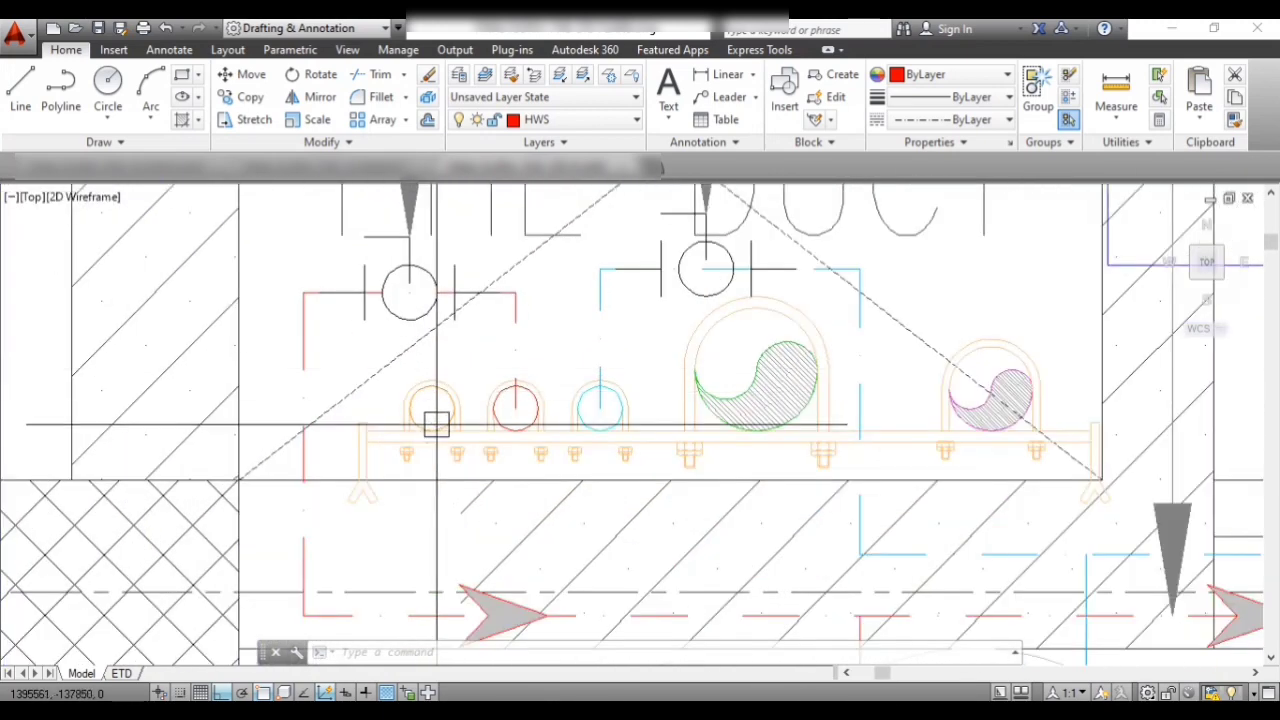
scroll(433, 414, up, 2)
scroll(430, 404, down, 6)
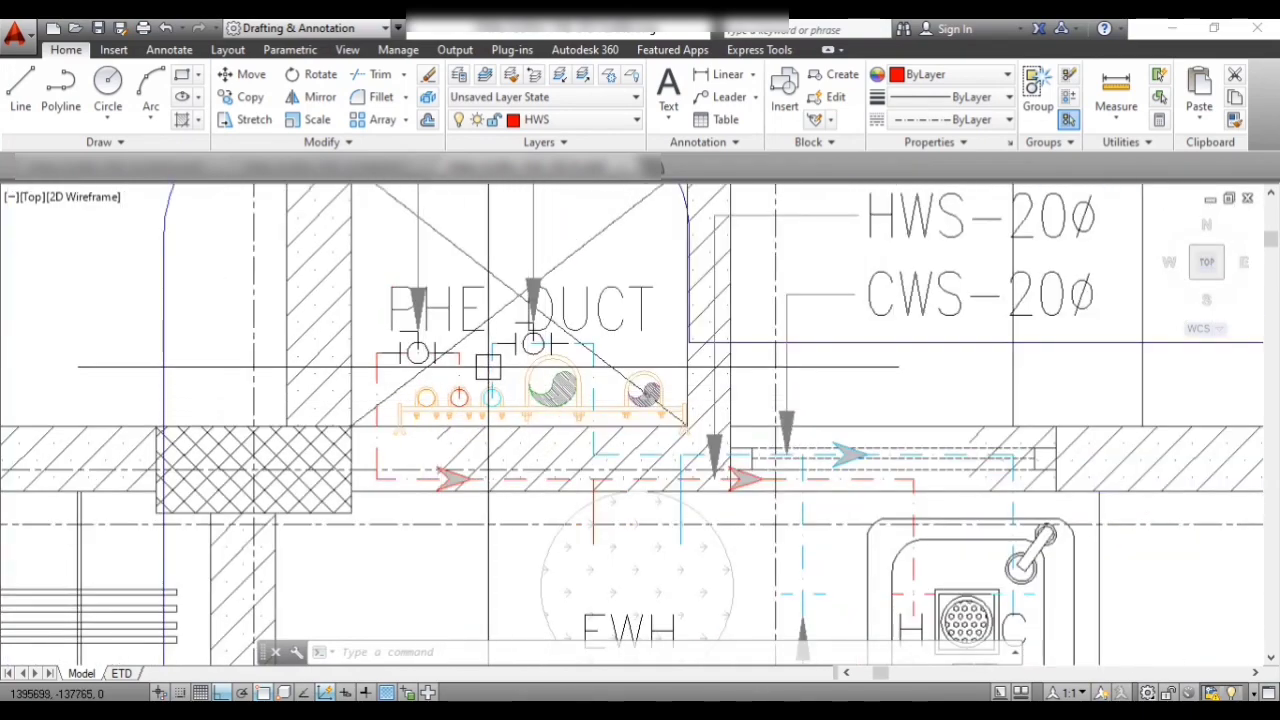
- Follow the HWS-20ø and CWS-20ø lines from the PHE duct valves to the EWH and the kitchen sink
scroll(474, 376, down, 2)
scroll(472, 372, up, 4)
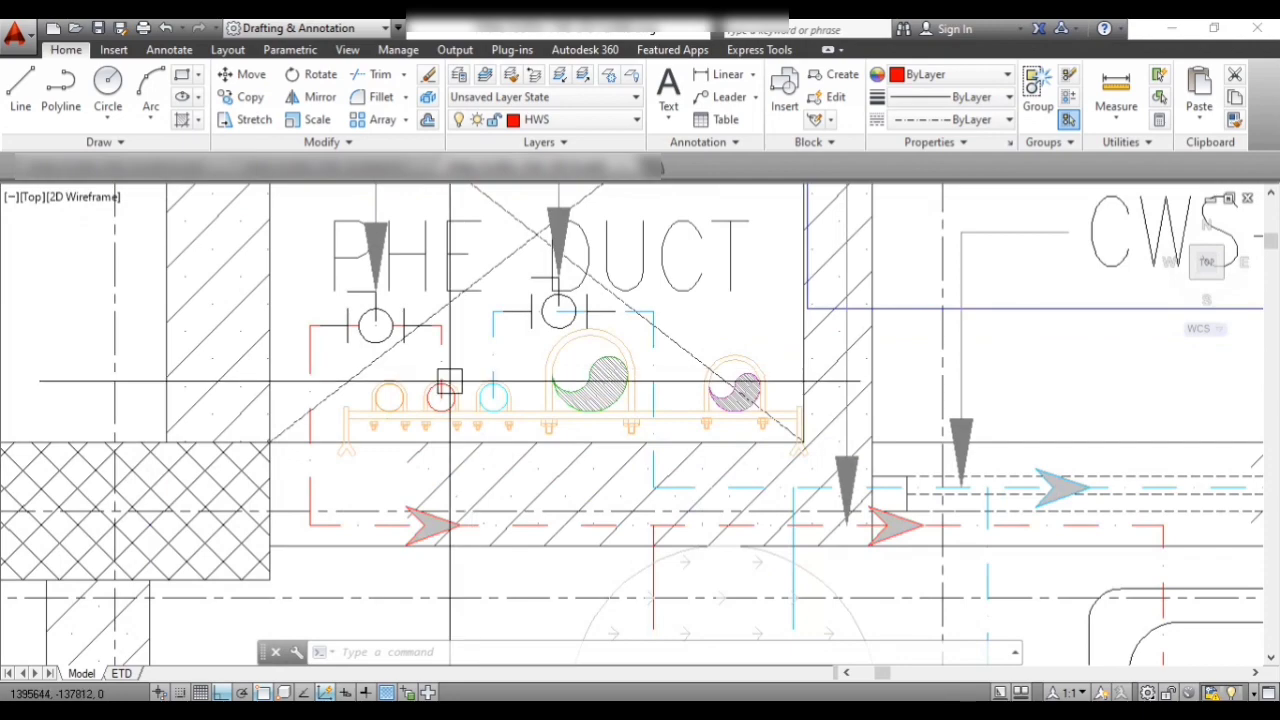
scroll(440, 372, down, 4)
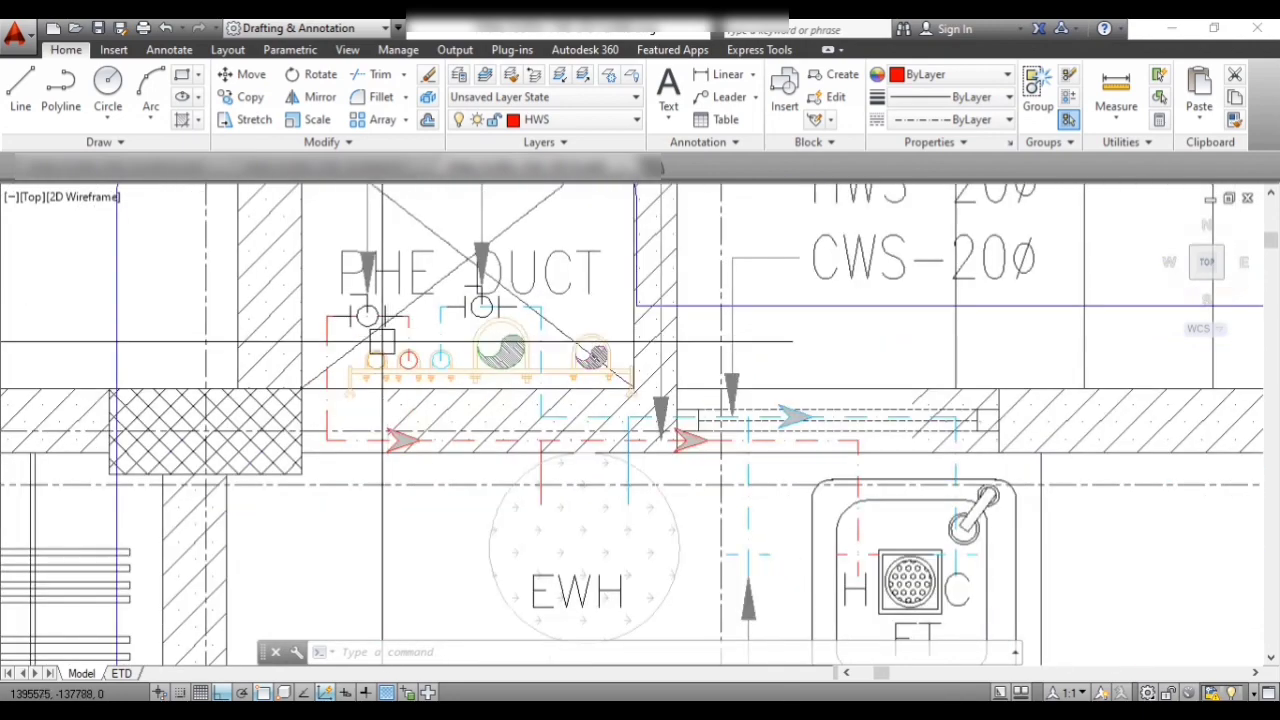
scroll(580, 525, up, 2)
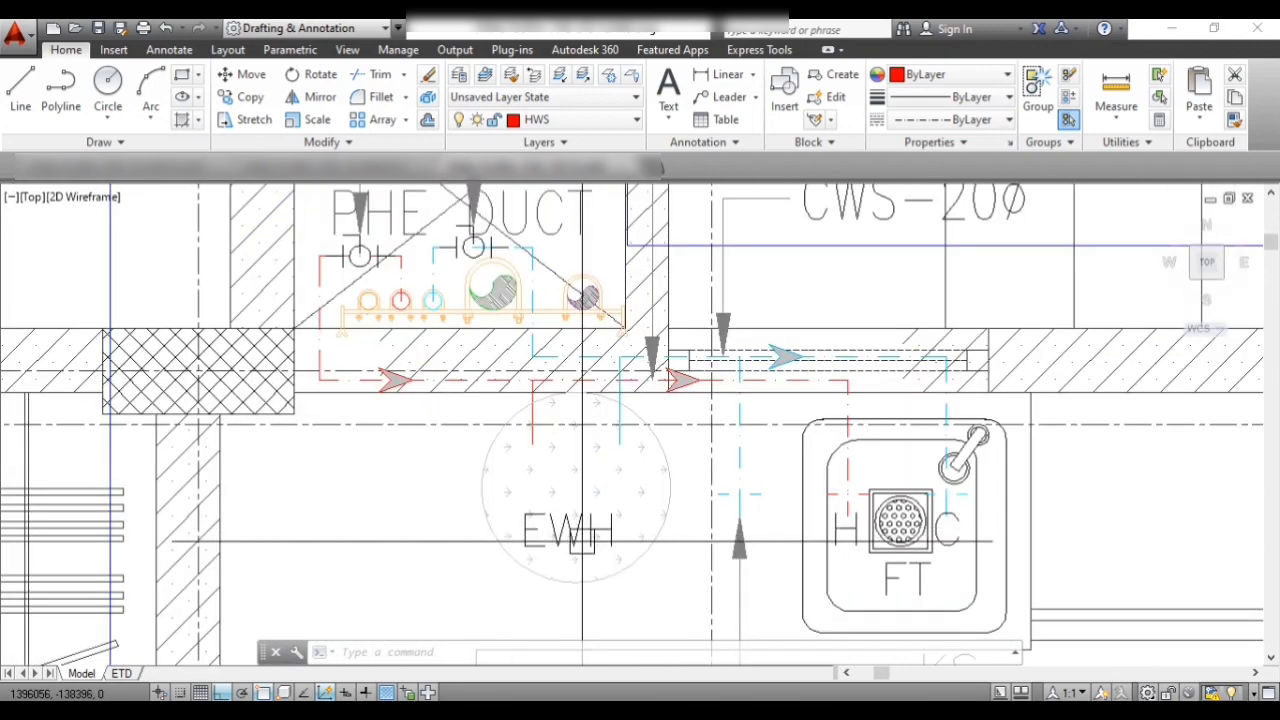
scroll(545, 452, down, 2)
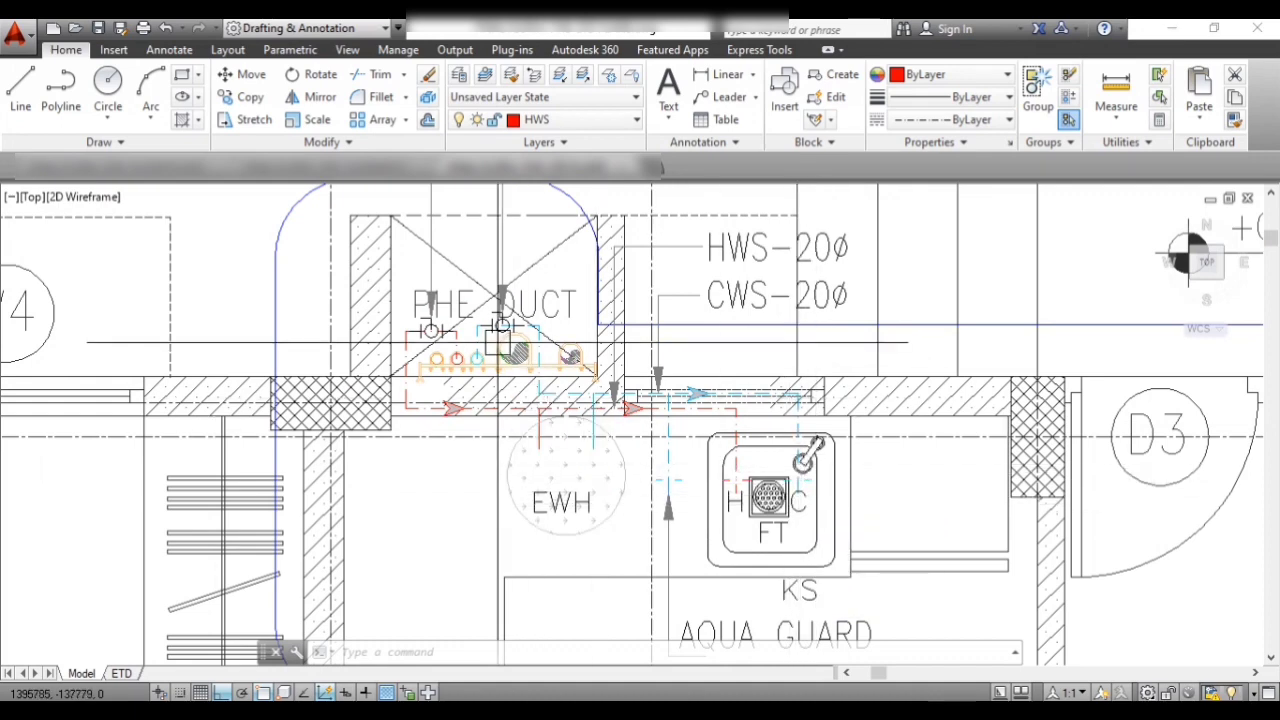
scroll(490, 345, up, 4)
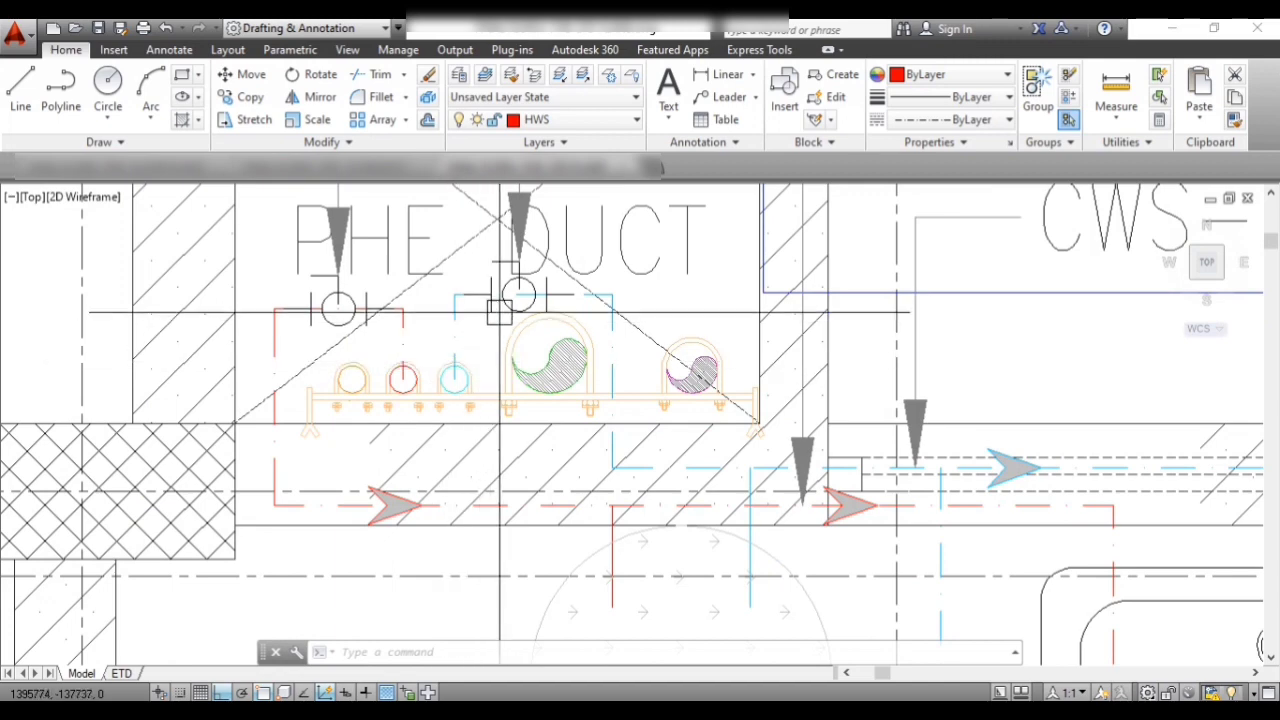
scroll(629, 400, down, 4)
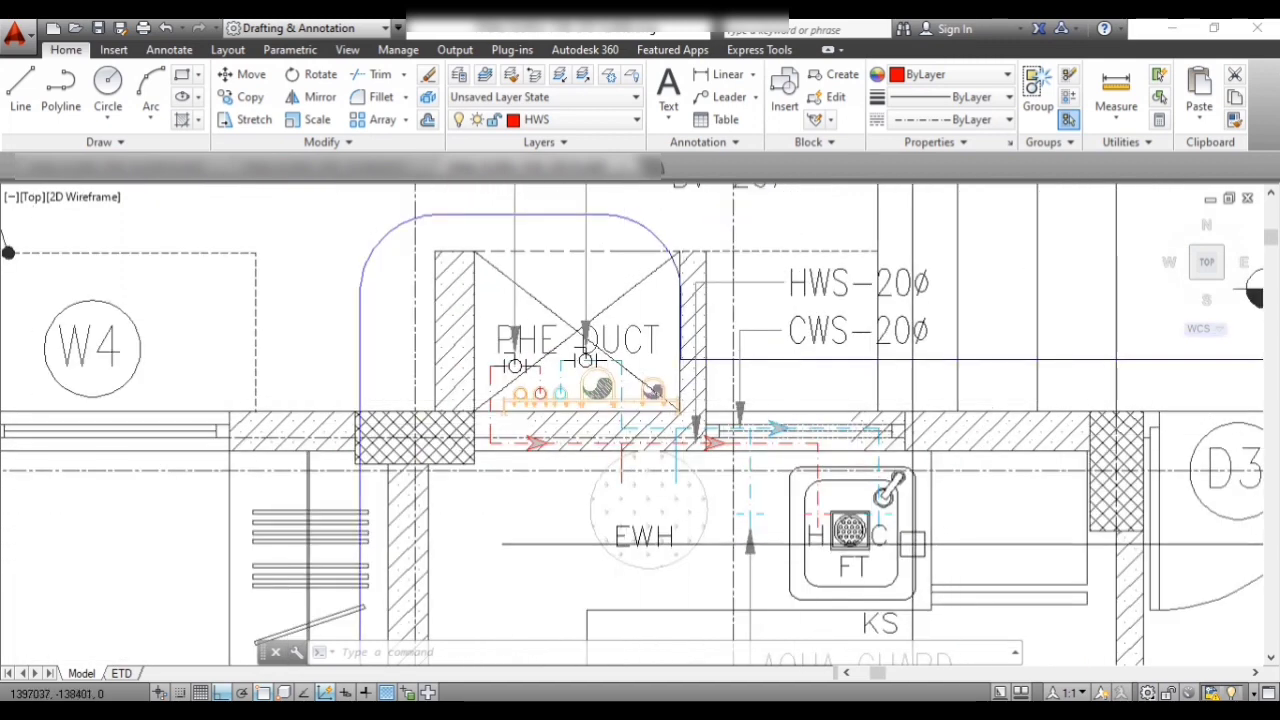
- Check the aqua guard point and the kitchen sink's hot and cold connections on the kitchen floor plan
scroll(760, 330, down, 2)
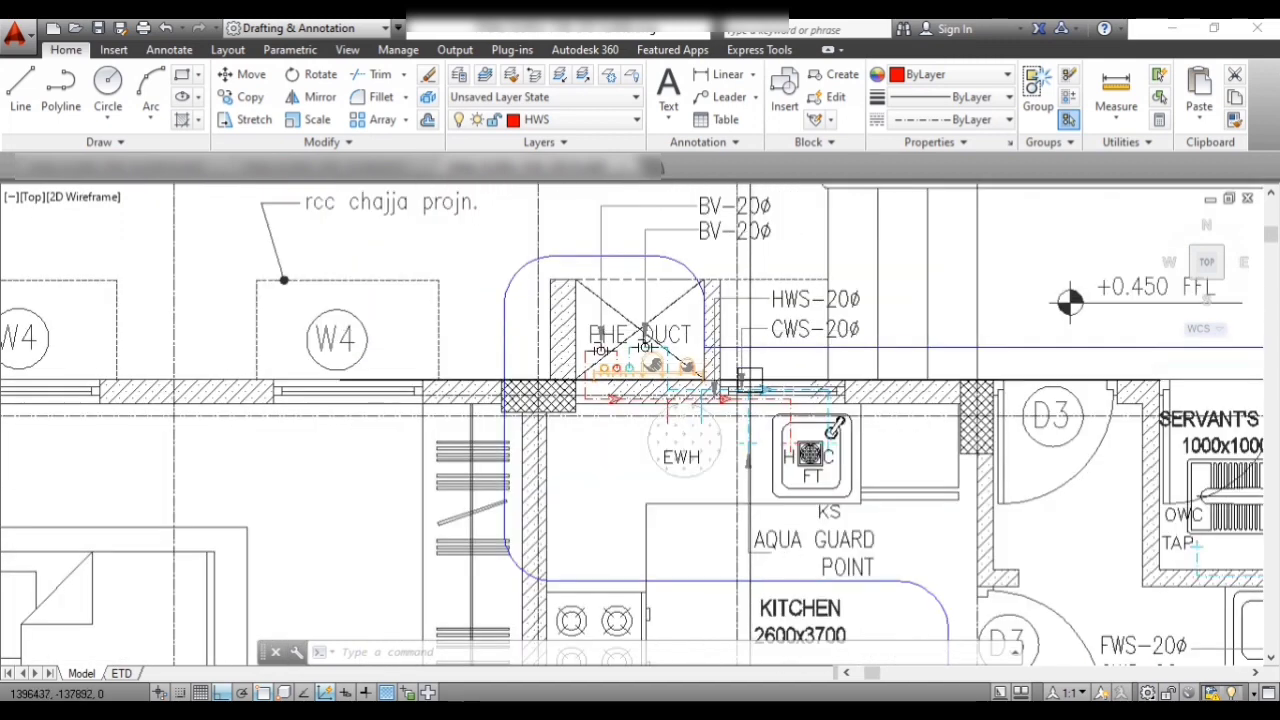
scroll(762, 386, down, 4)
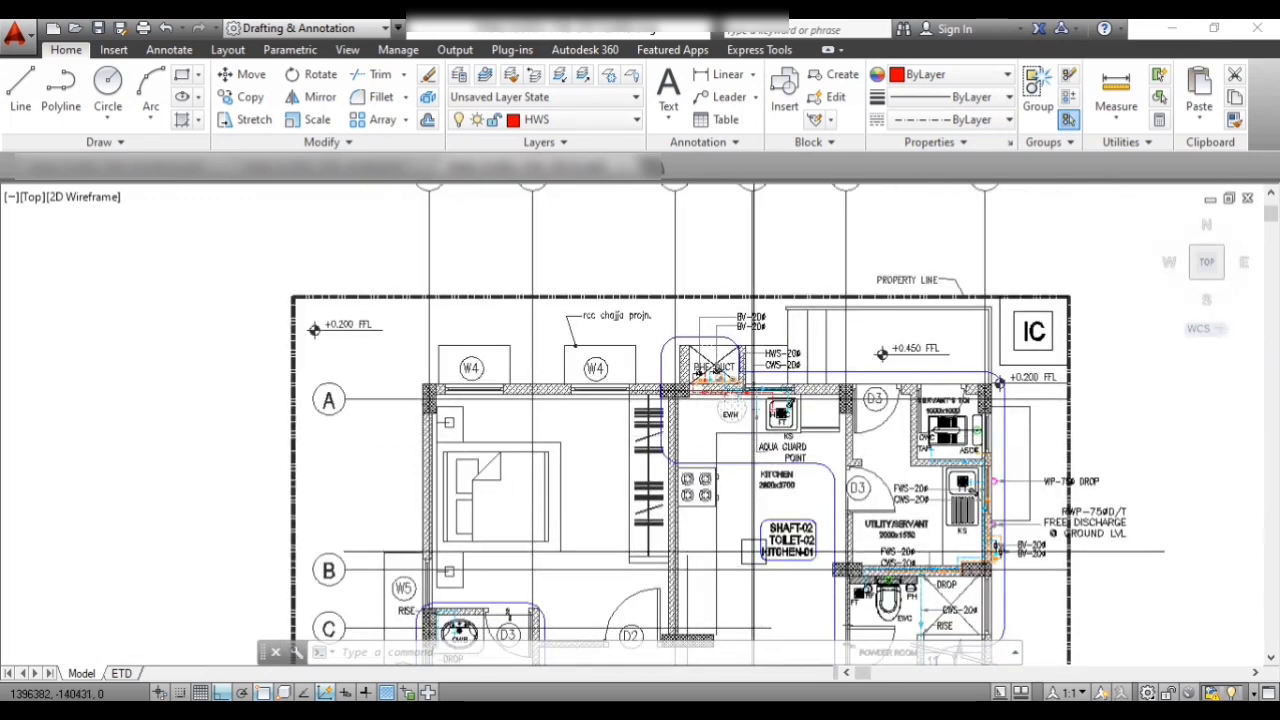
scroll(760, 392, up, 6)
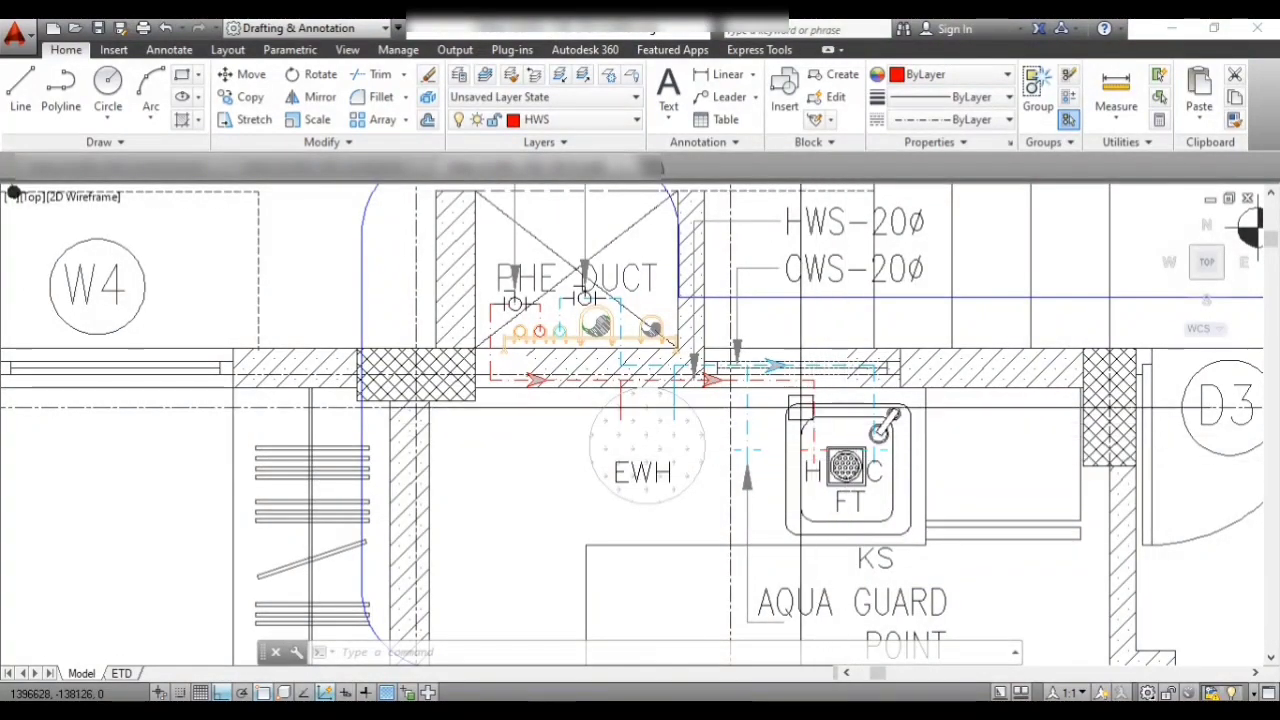
scroll(823, 458, down, 1)
scroll(828, 572, up, 1)
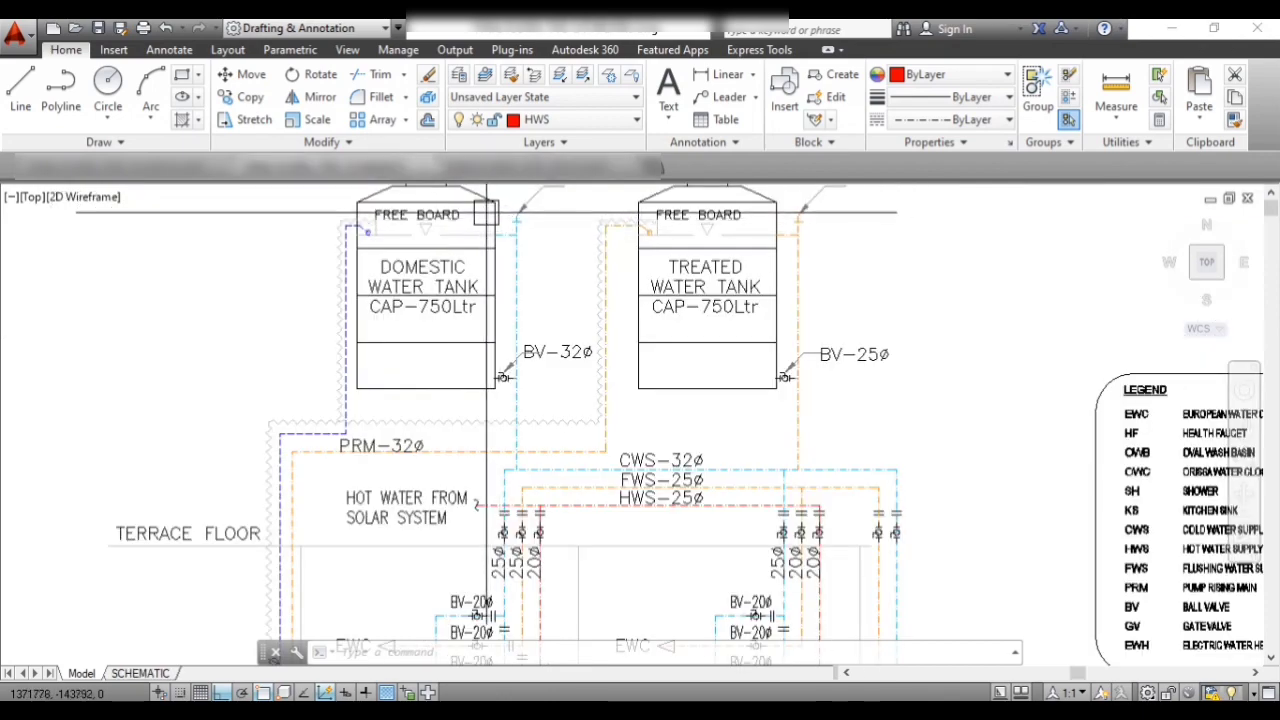
- Compare the KITCHEN-01 branch in the schematic, following its BV-20ø valves to the EWH, aqua point and KS outlets
scroll(500, 280, down, 4)
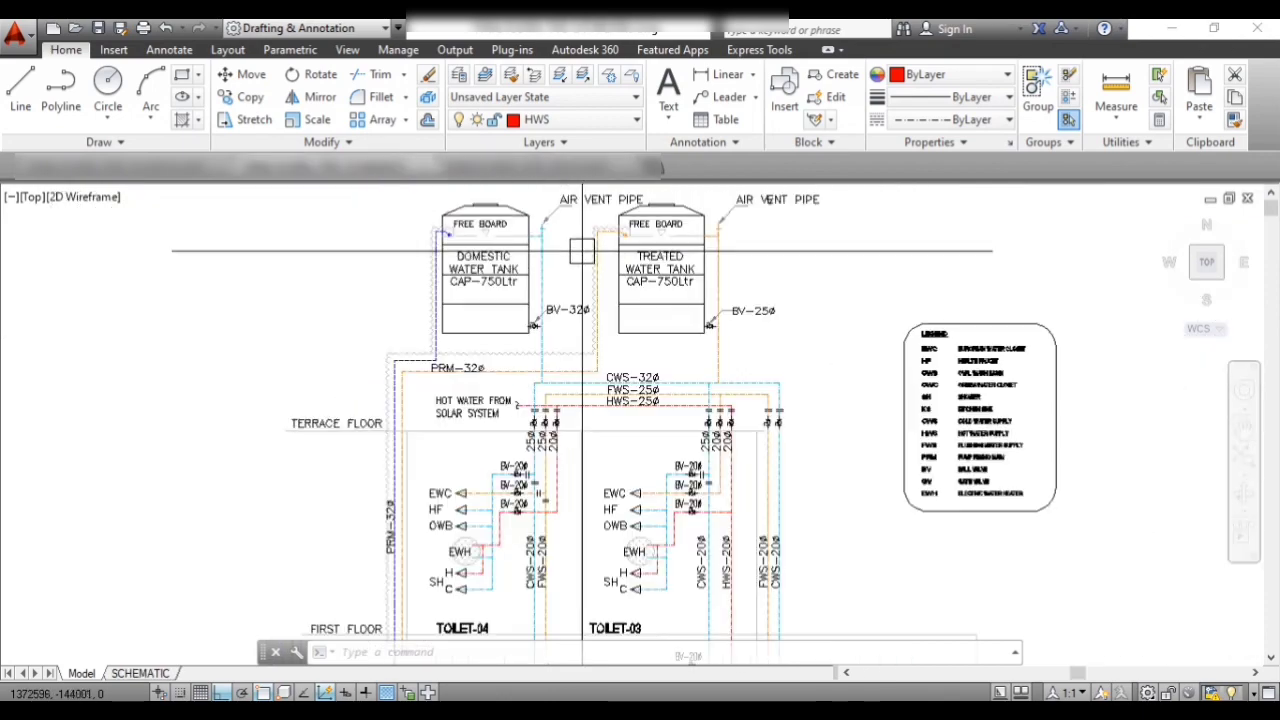
scroll(591, 600, up, 6)
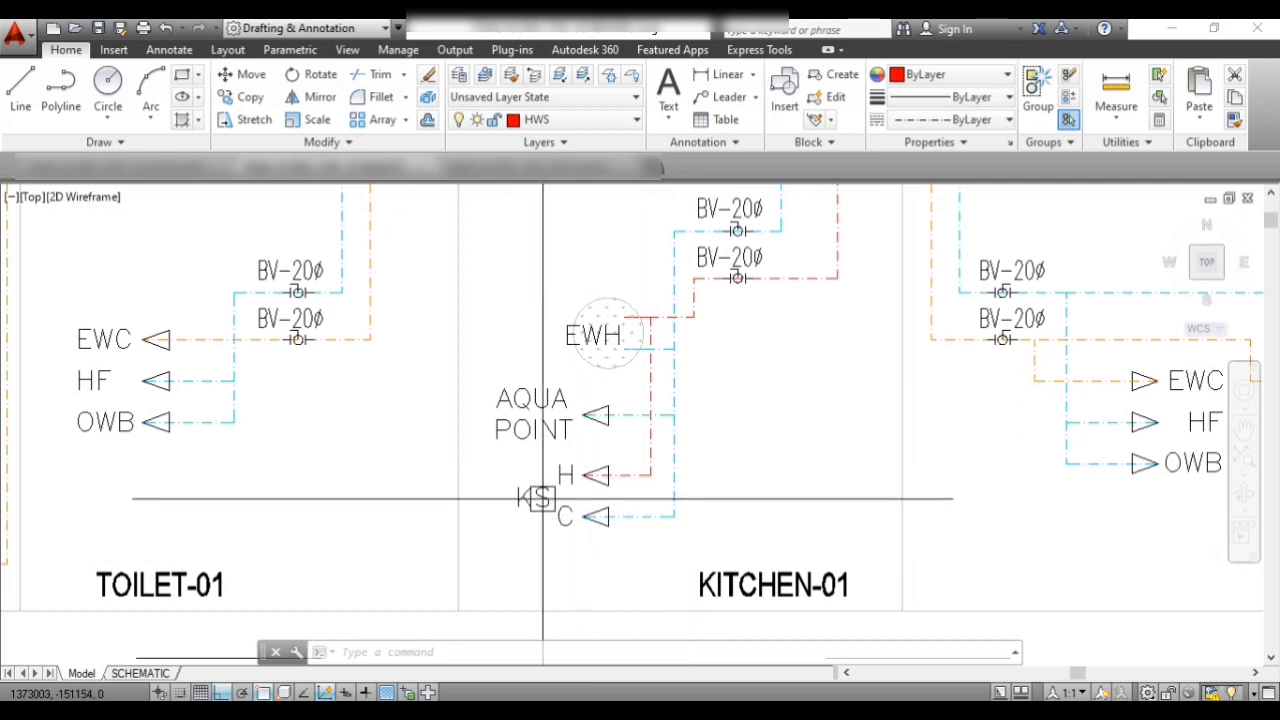
scroll(540, 490, up, 2)
scroll(589, 540, down, 2)
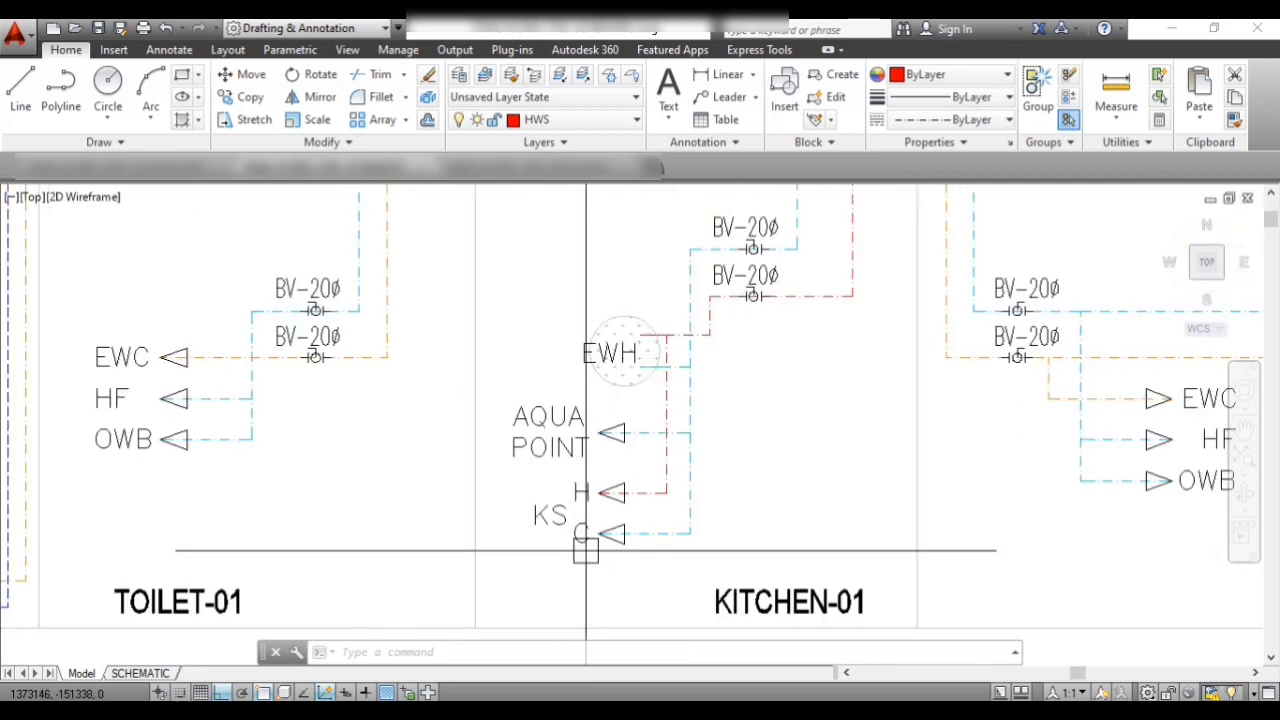
scroll(613, 435, down, 2)
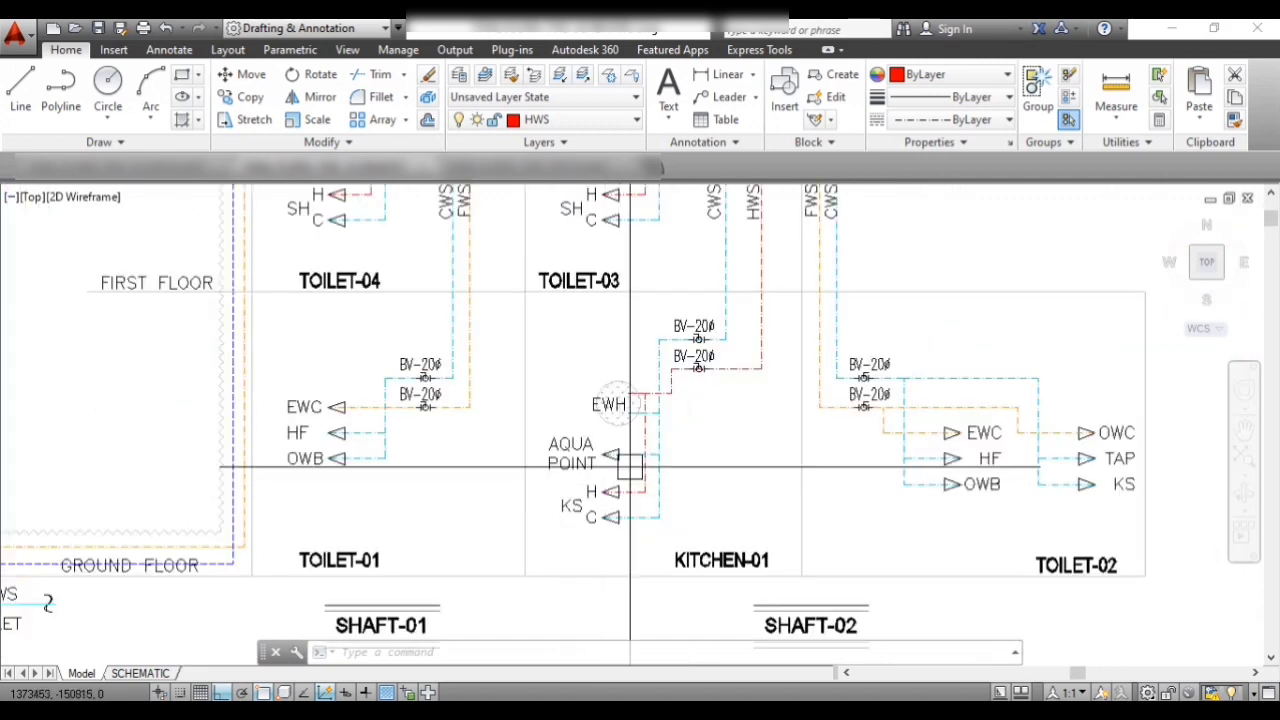
scroll(629, 466, up, 4)
scroll(621, 422, down, 2)
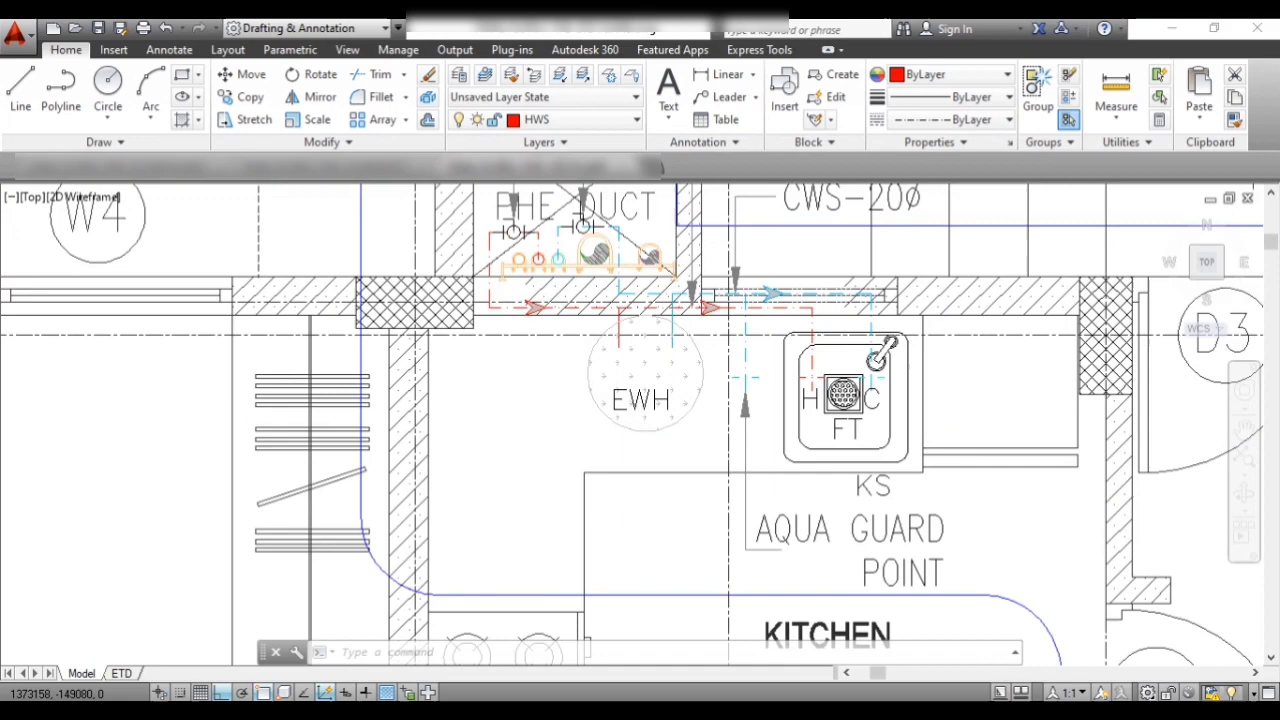
- Locate the SHAFT-01 / TOILET-01 area on the floor plan and review its toilet layout and supply pipes
scroll(640, 420, down, 5)
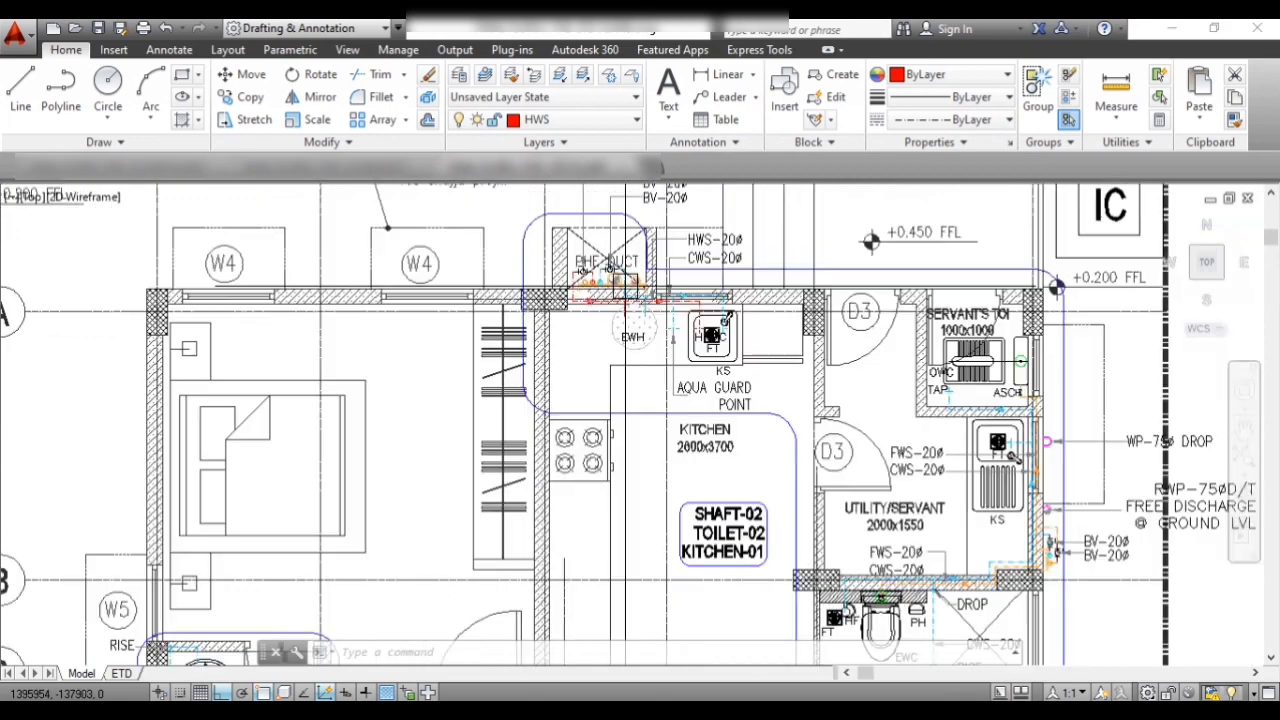
scroll(677, 436, up, 2)
scroll(430, 438, up, 2)
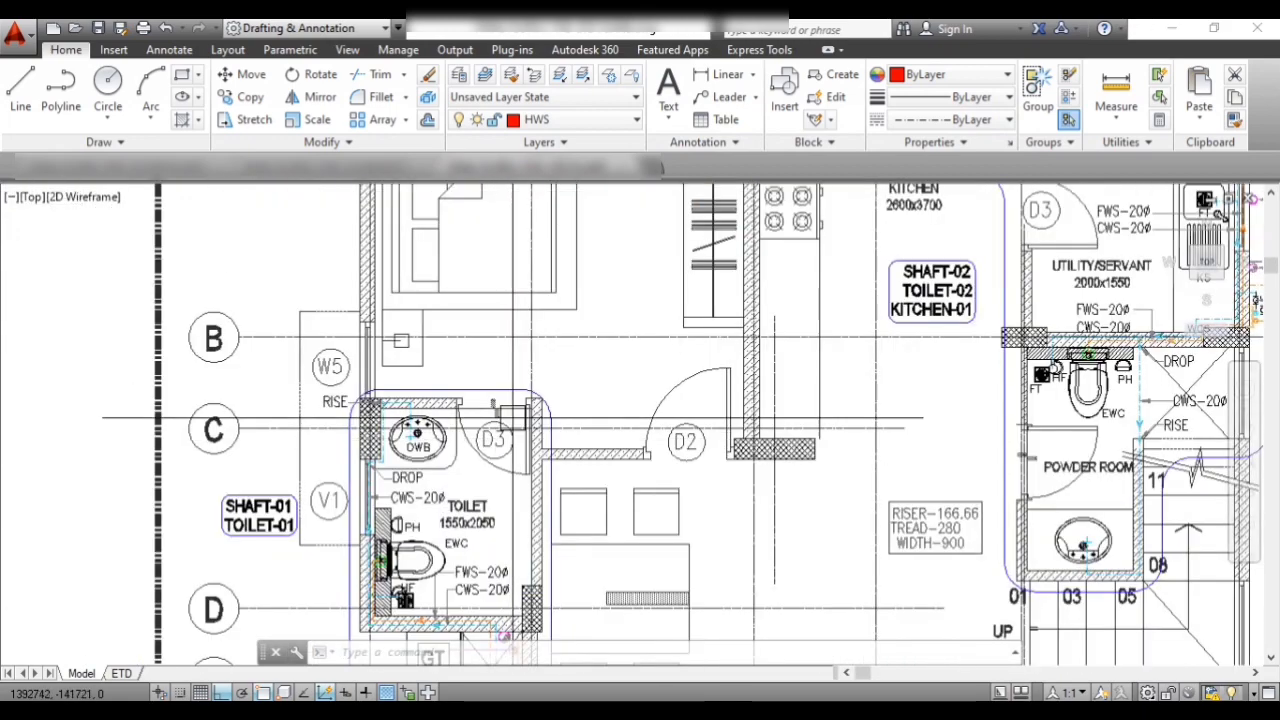
scroll(440, 420, down, 3)
scroll(450, 455, up, 3)
scroll(470, 465, up, 2)
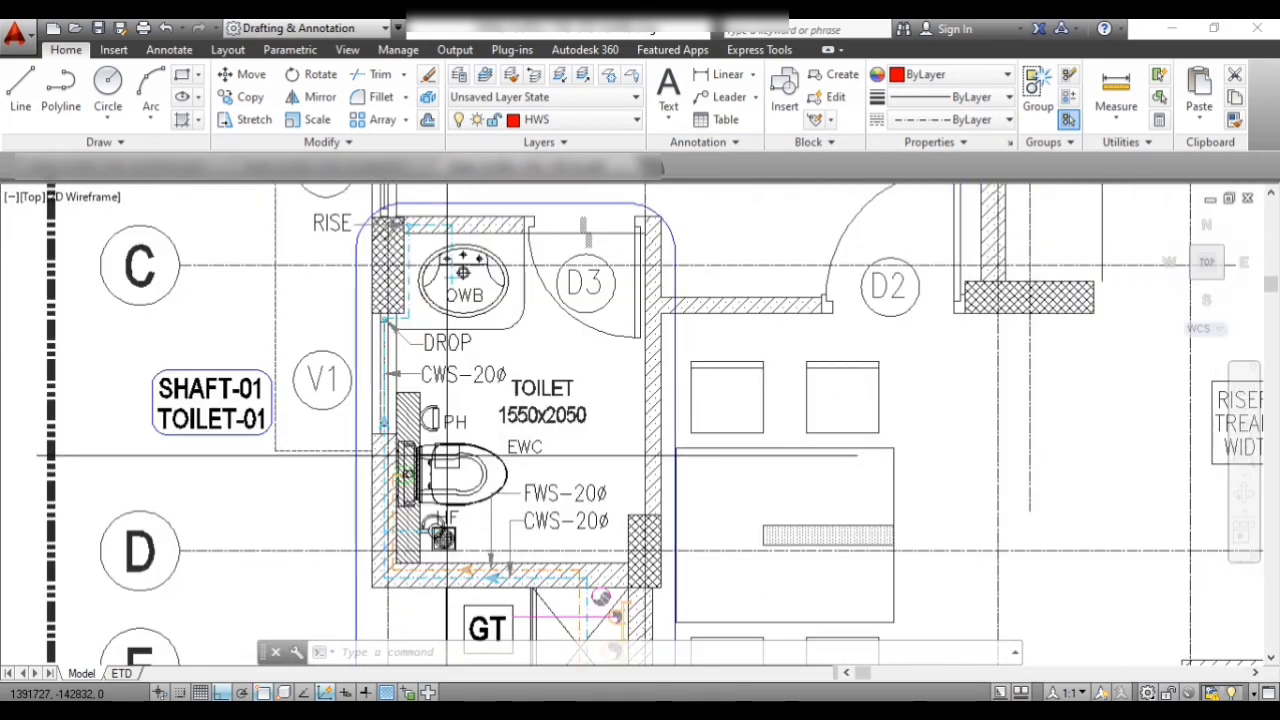
scroll(510, 380, down, 2)
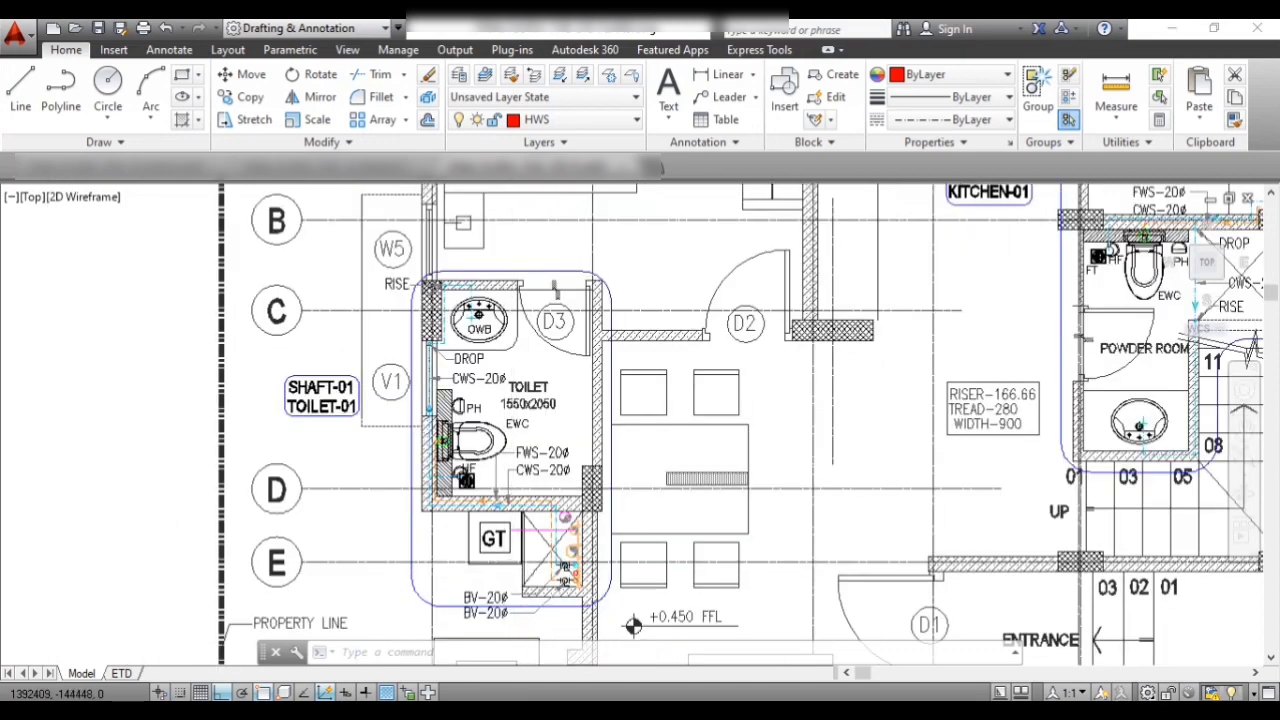
- Inspect the clamped cold, hot and flushing water risers and the BV-20ø ball valves in the duct beside the GT
scroll(566, 580, up, 6)
scroll(658, 553, up, 2)
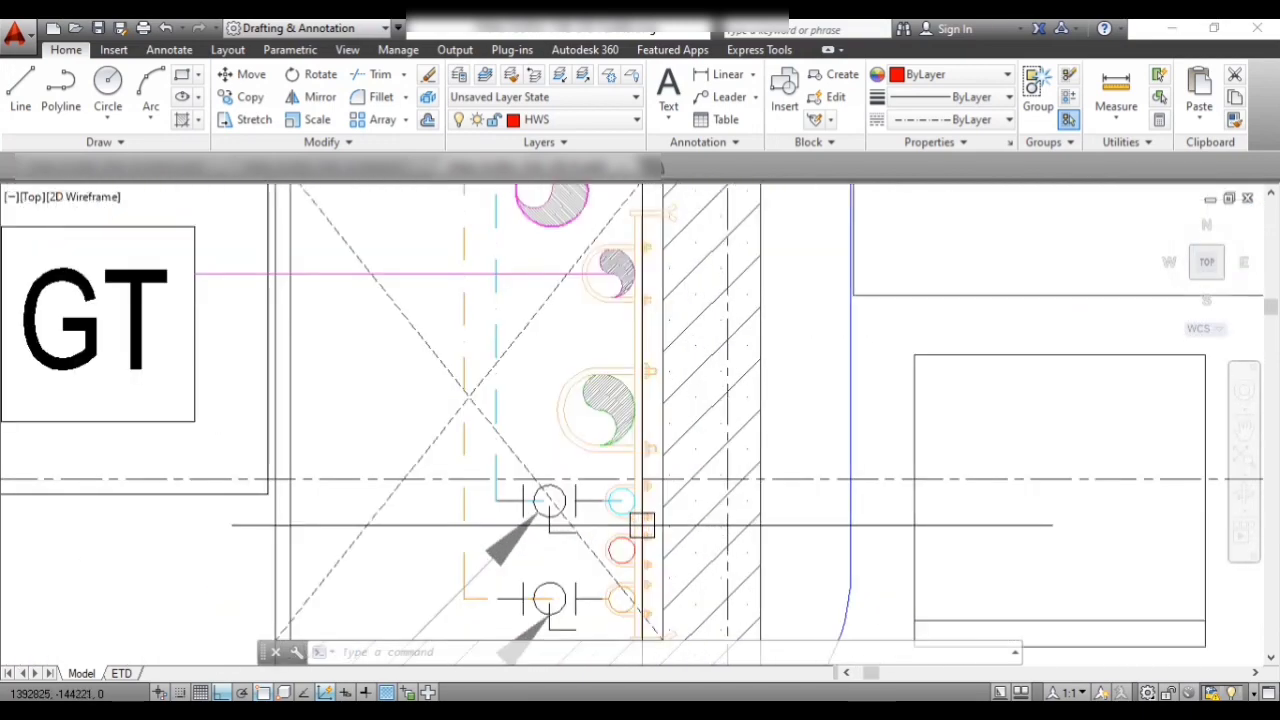
scroll(663, 472, down, 2)
scroll(629, 547, up, 4)
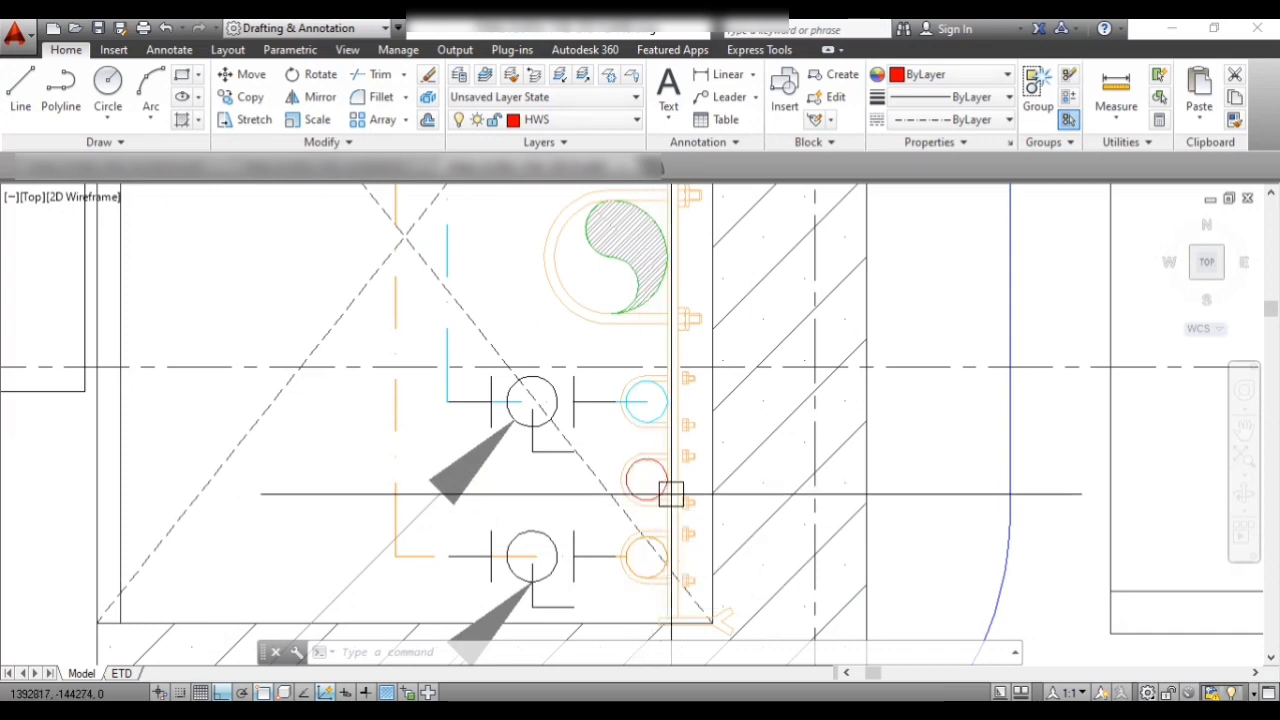
scroll(647, 410, up, 2)
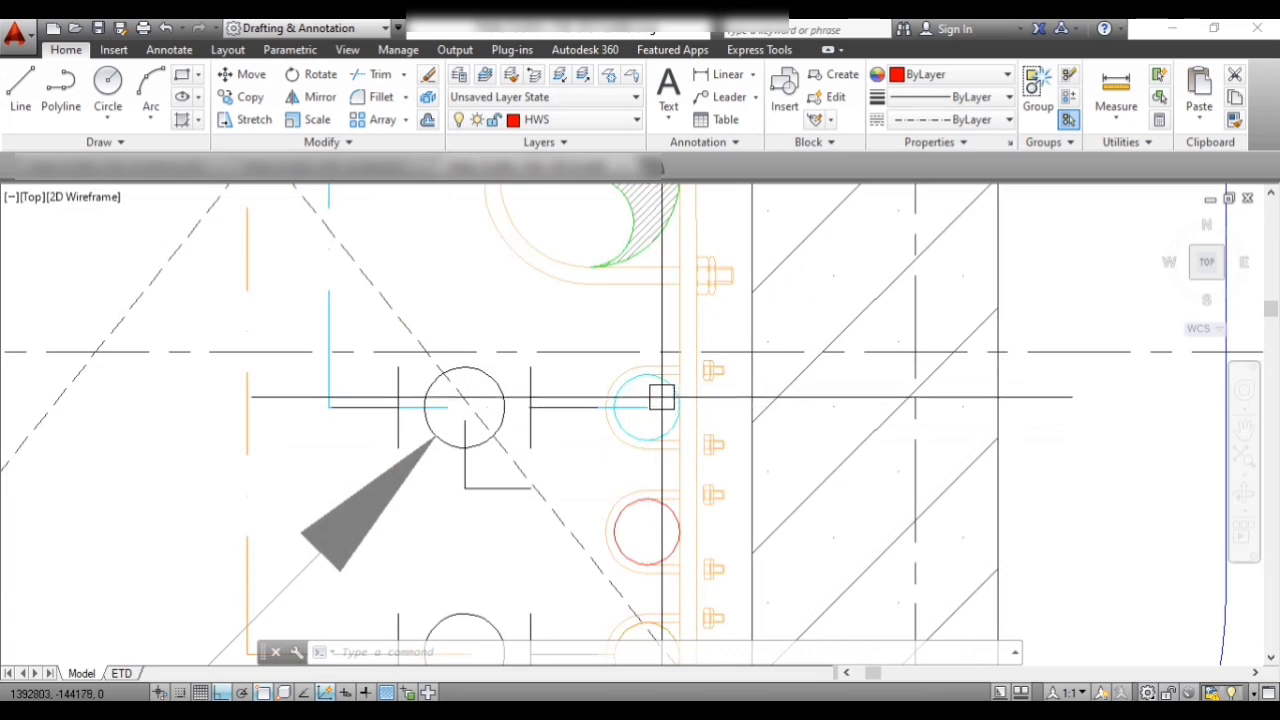
scroll(636, 390, down, 2)
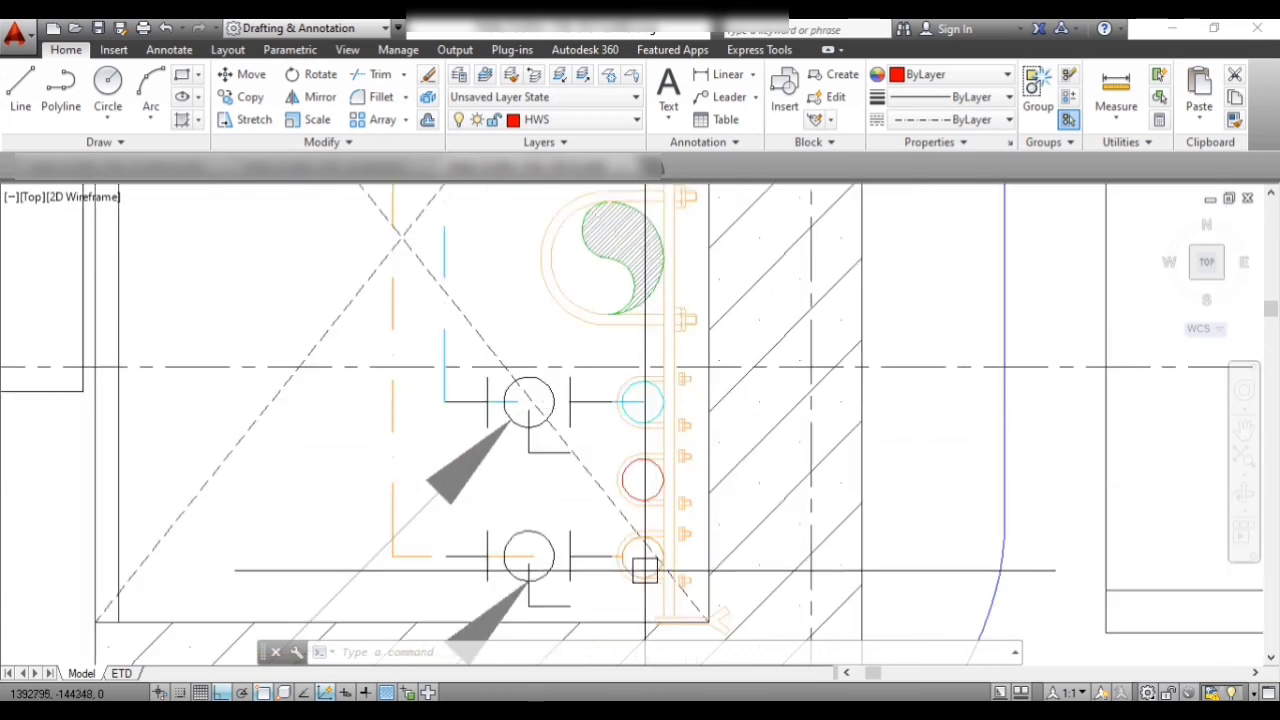
scroll(645, 570, down, 2)
scroll(643, 568, up, 2)
scroll(641, 563, down, 4)
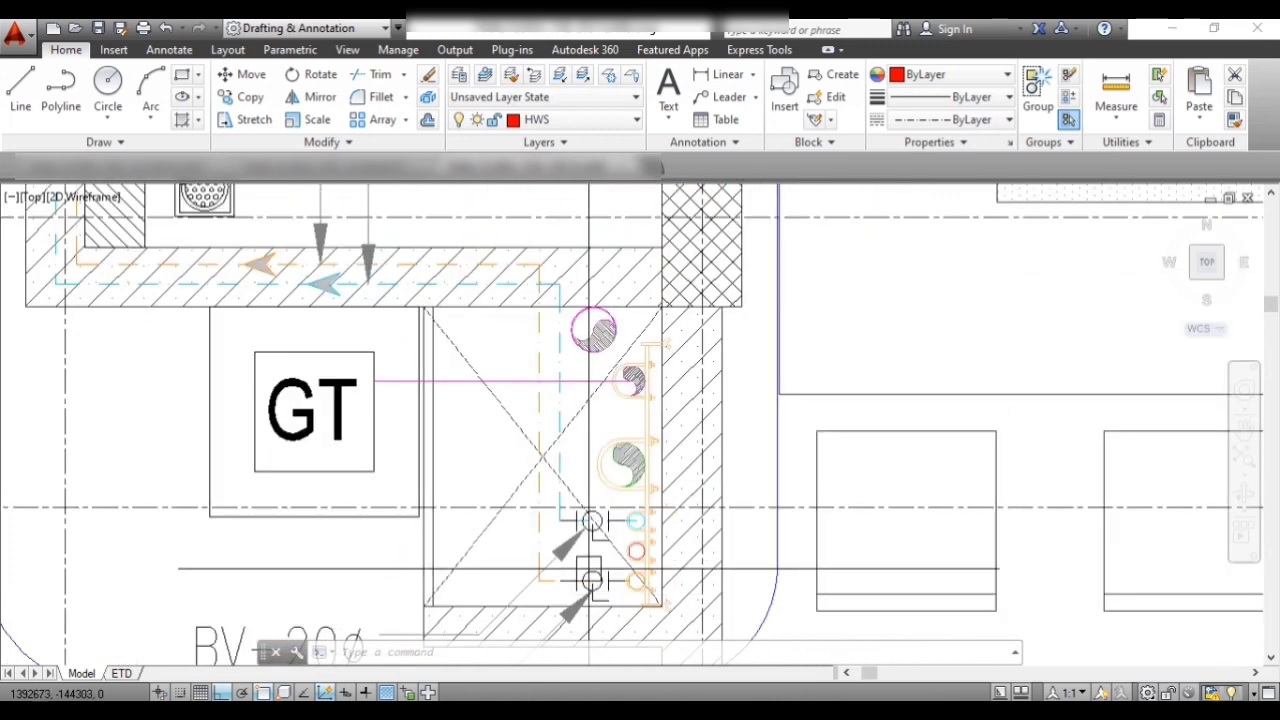
scroll(600, 520, up, 3)
- Trace the FWS-20ø and CWS-20ø lines from the duct valves along the toilet wall to the EWC and HF
scroll(645, 468, down, 2)
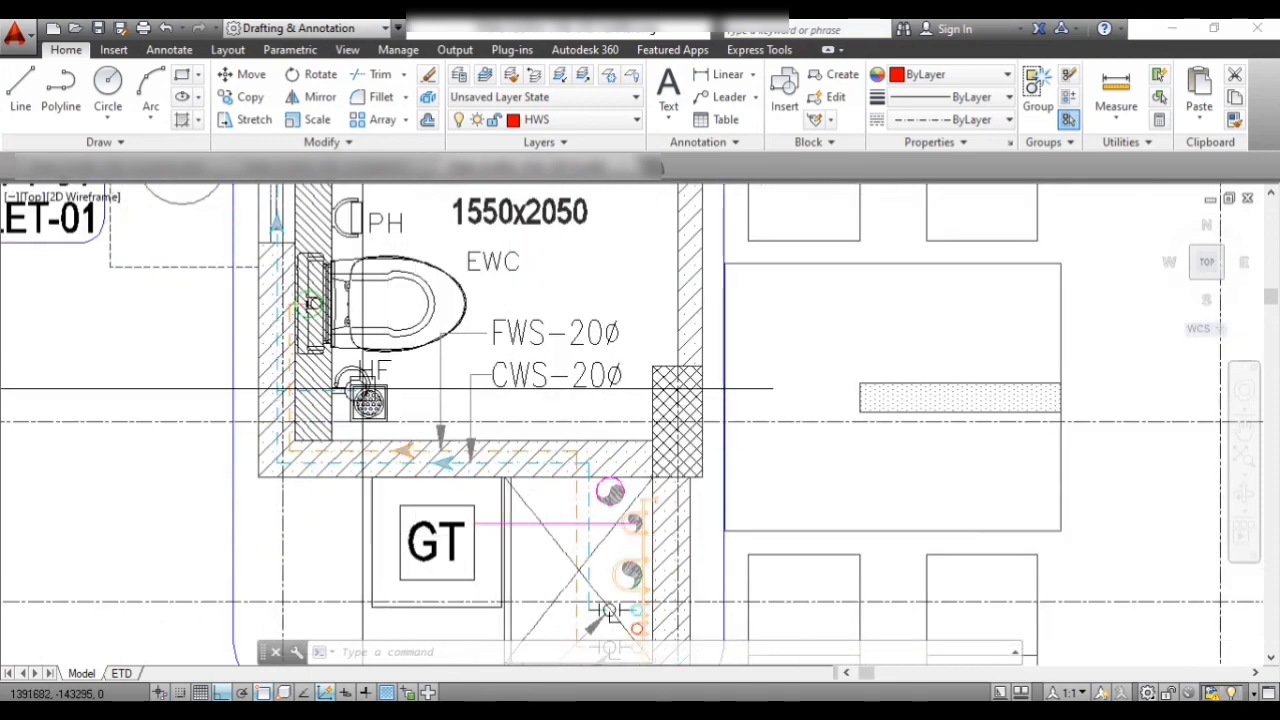
scroll(600, 520, up, 2)
scroll(620, 500, down, 2)
scroll(654, 476, up, 2)
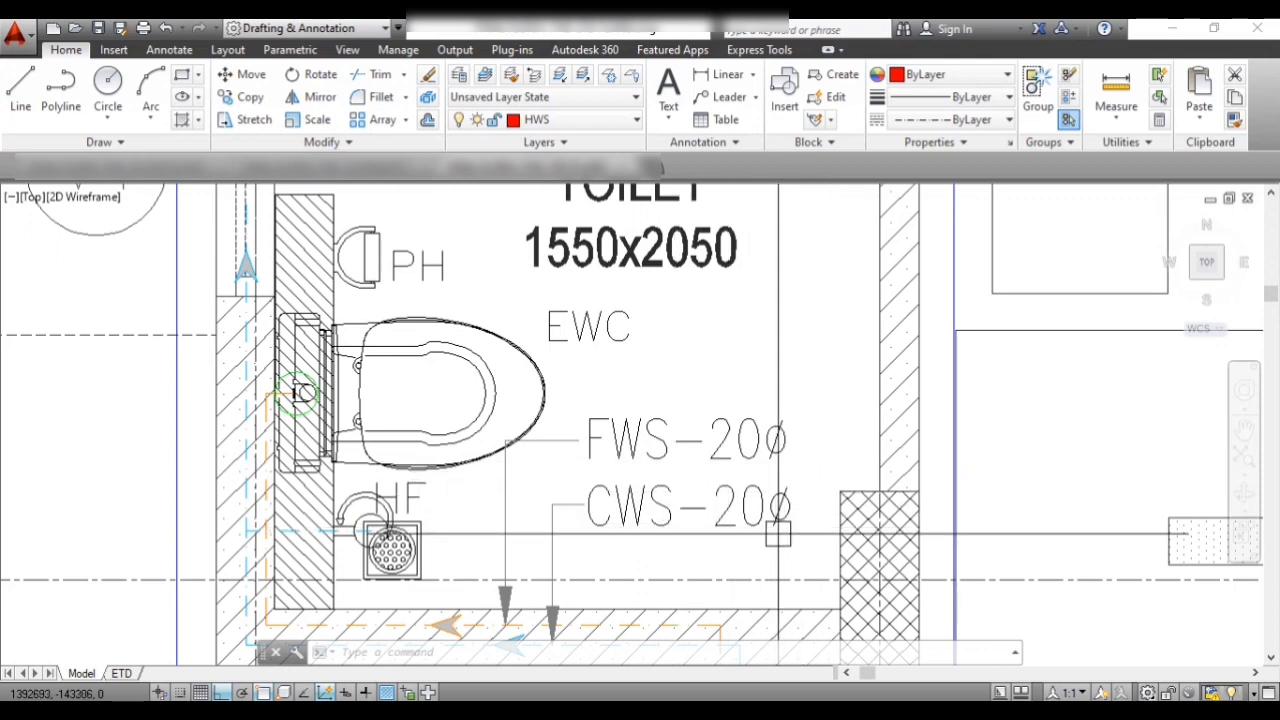
scroll(597, 540, down, 3)
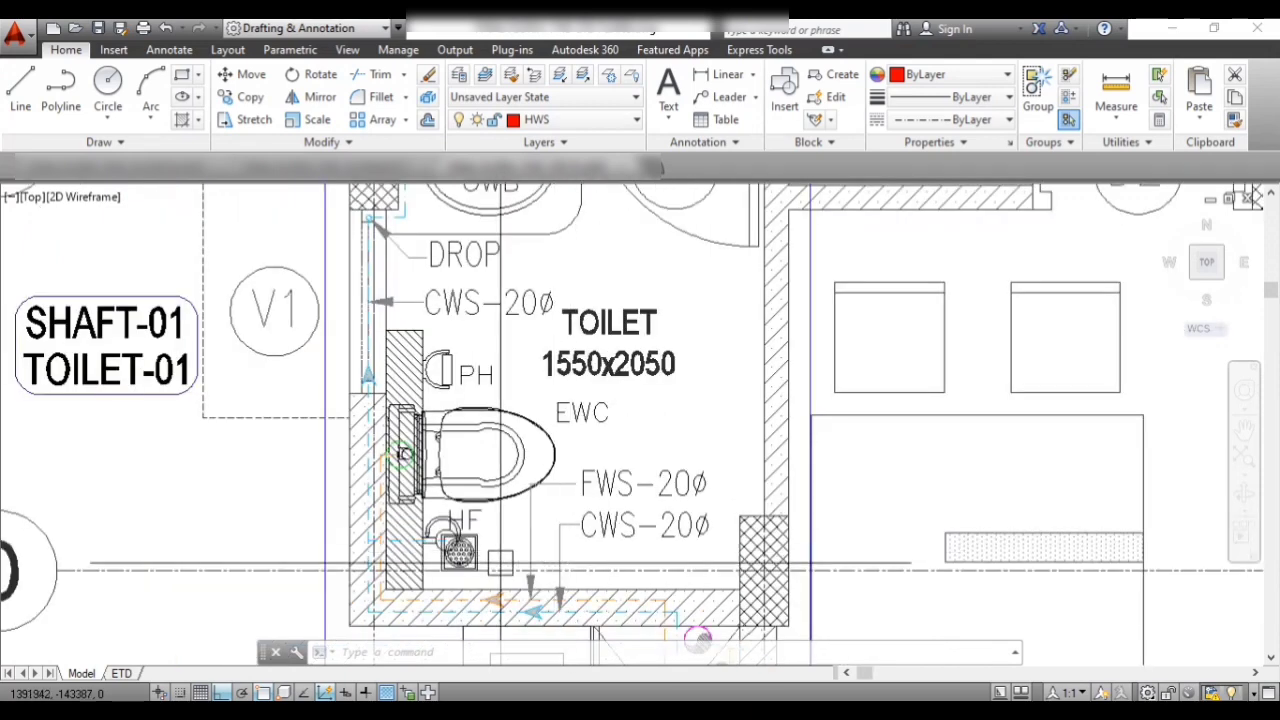
- Examine the flushing water connection to the EWC's concealed cistern in TOILET-01
scroll(410, 403, up, 5)
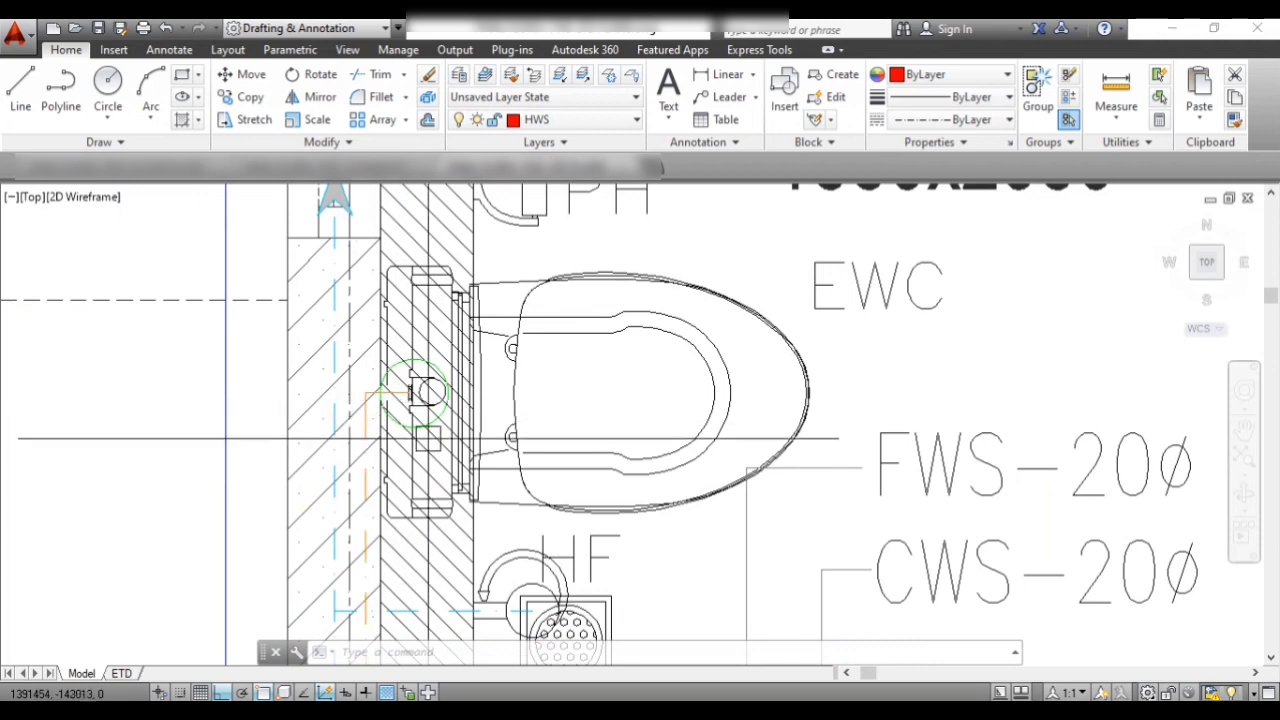
scroll(460, 438, down, 3)
scroll(330, 388, up, 5)
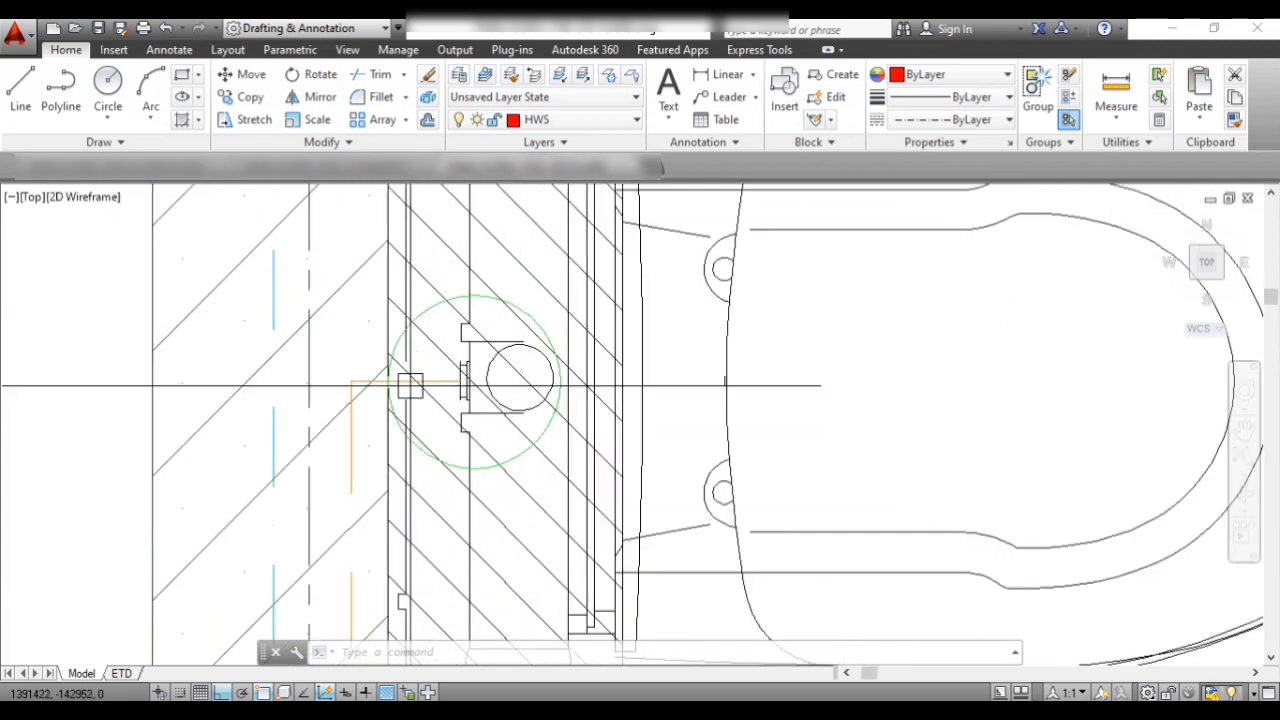
scroll(470, 396, down, 3)
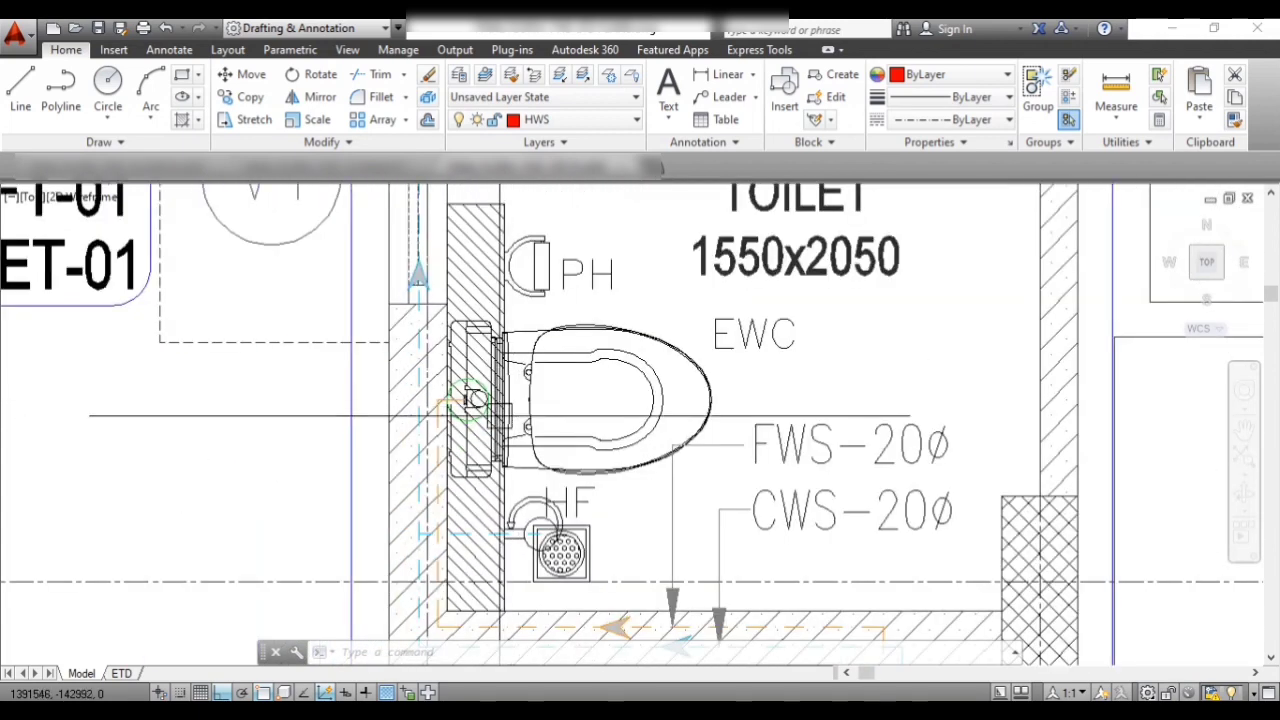
- Inspect the cold water branch feeding the health faucet beside the EWC, highlighting the branch line and then clearing the selection
scroll(466, 557, up, 2)
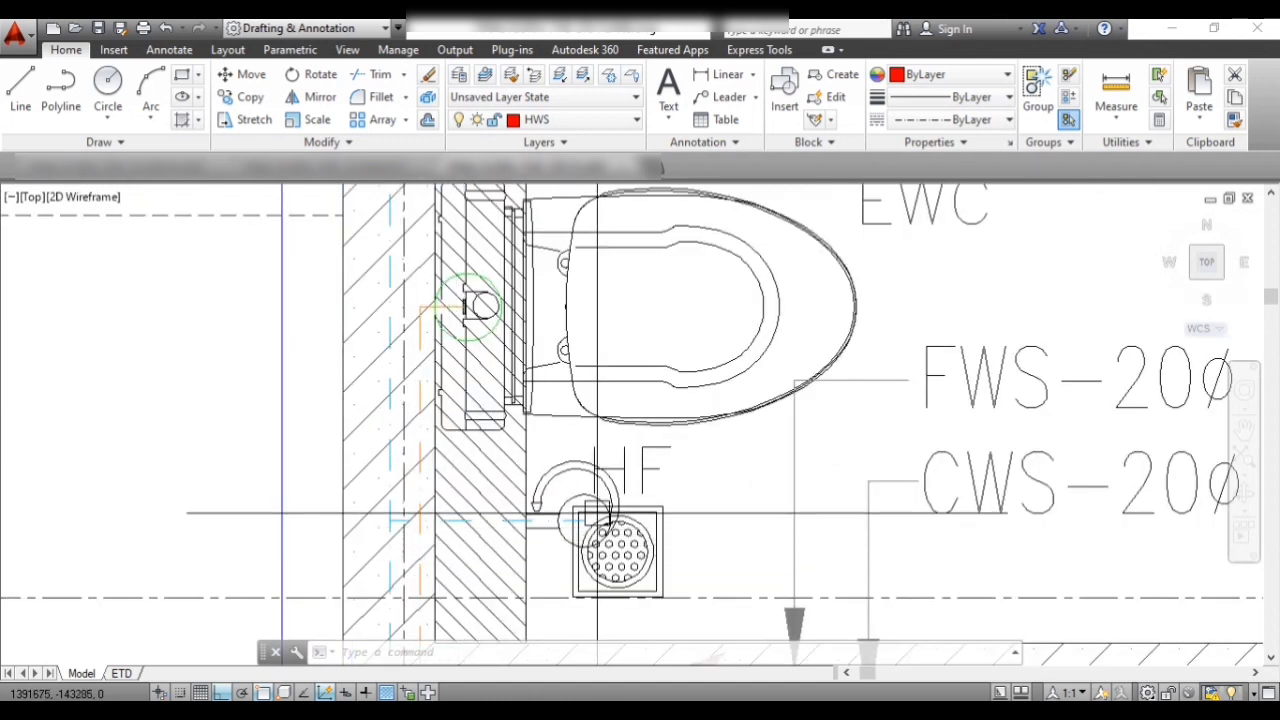
scroll(470, 520, up, 2)
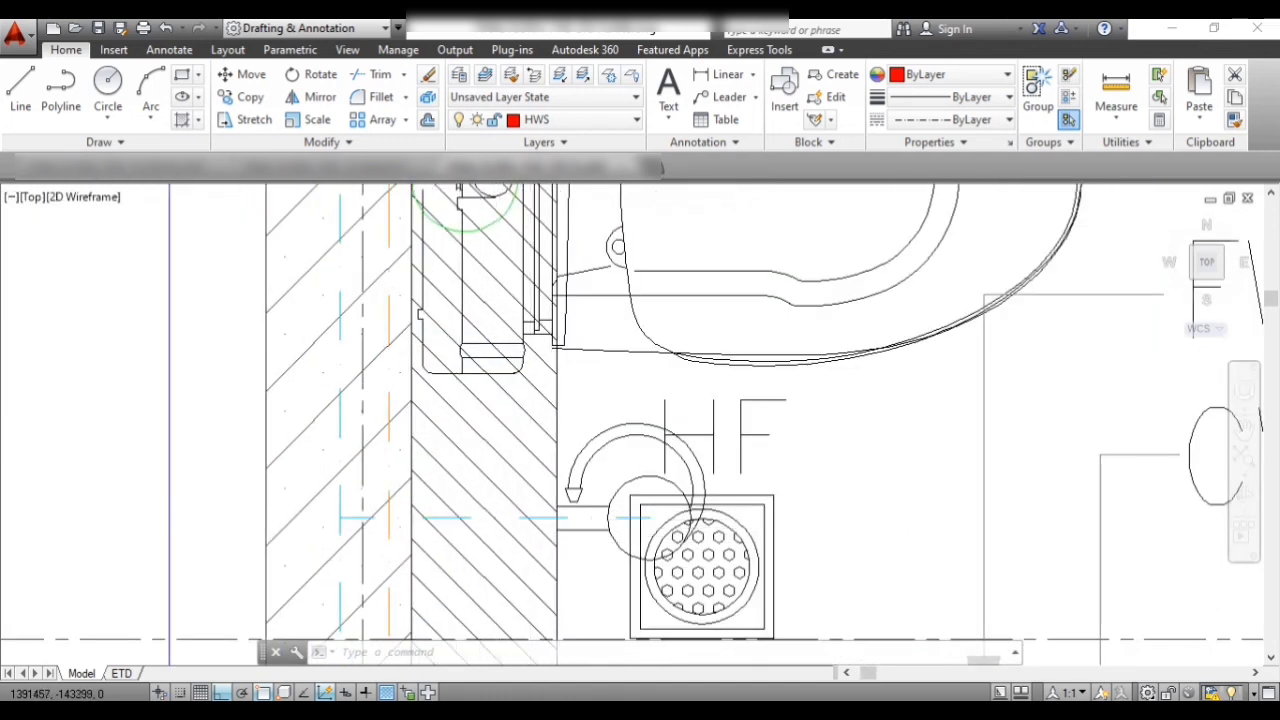
key(Escape)
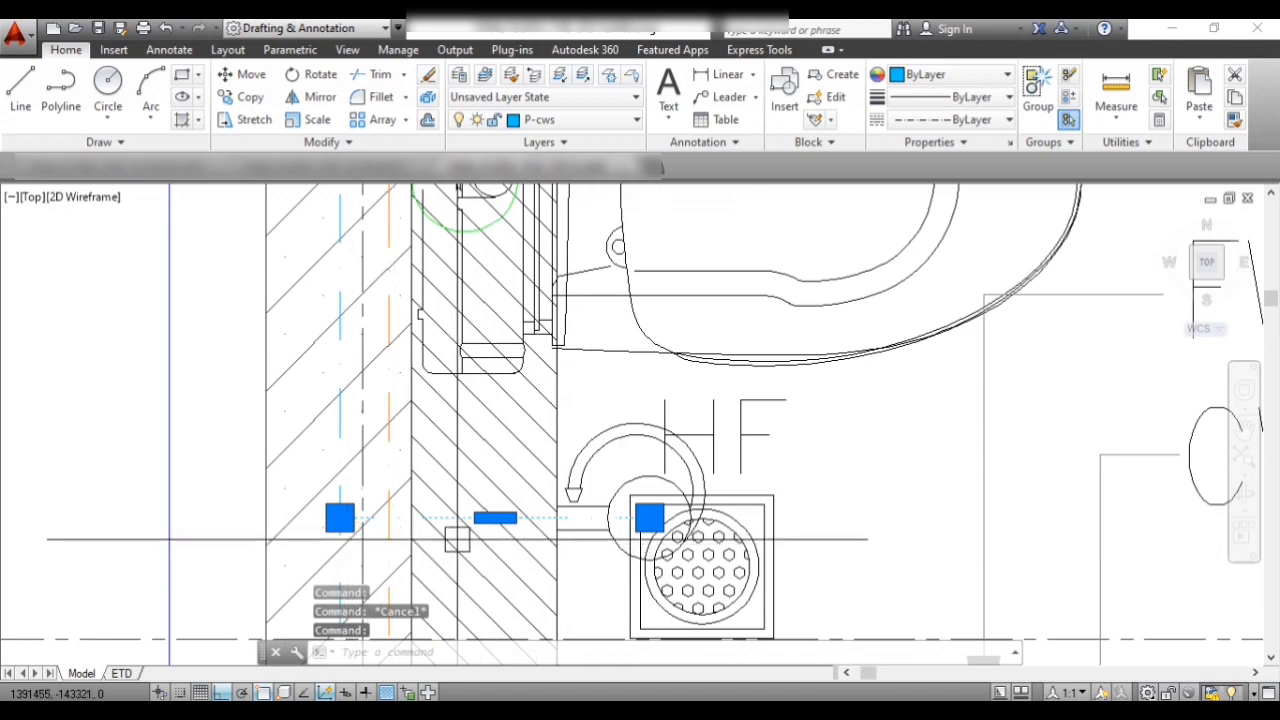
key(Escape)
scroll(604, 552, down, 5)
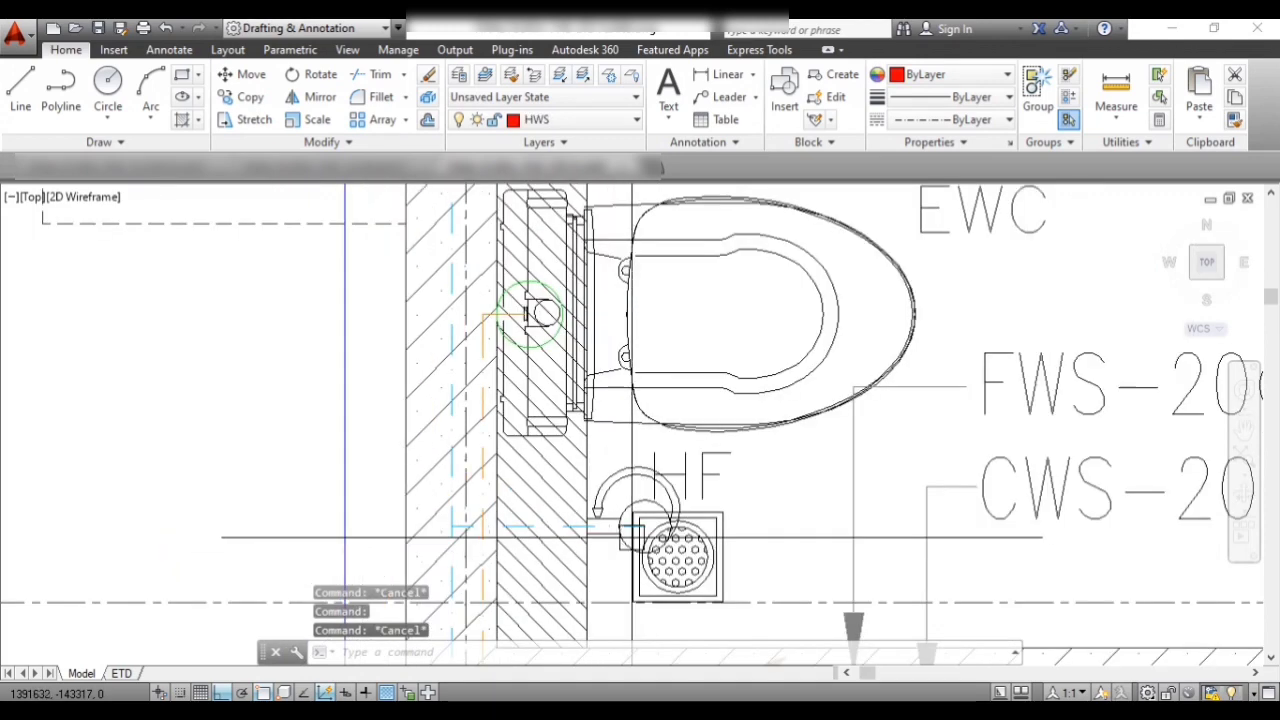
scroll(585, 346, up, 2)
- Follow the CWS-20ø line past ventilator V1 through the DROP and RISE points around the column to the OWB
scroll(563, 524, down, 2)
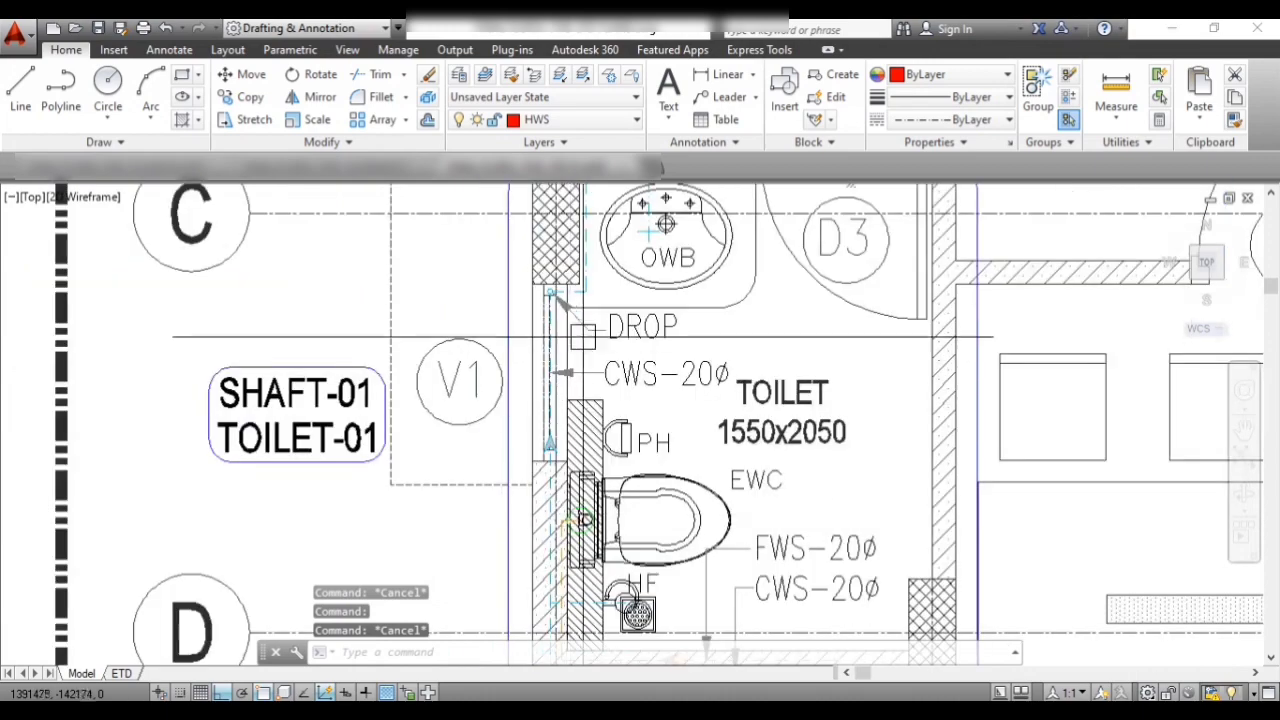
scroll(590, 328, up, 2)
scroll(522, 275, down, 3)
scroll(512, 300, up, 3)
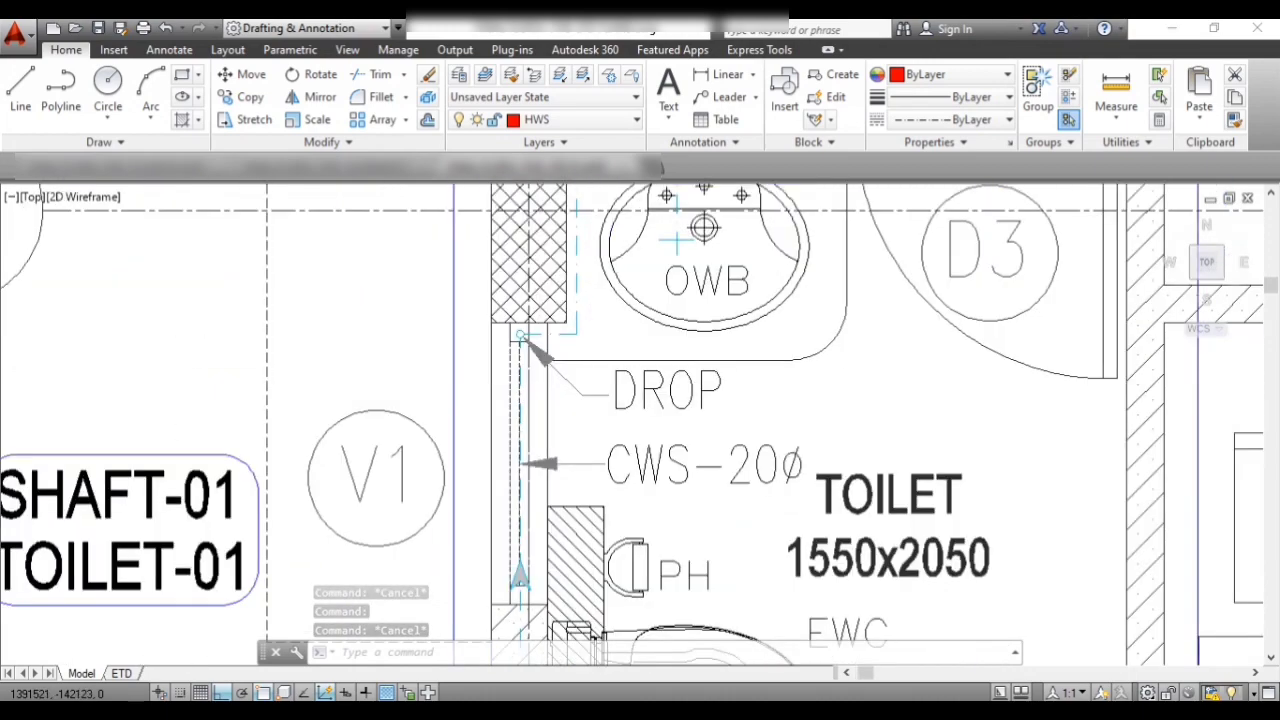
scroll(520, 340, down, 3)
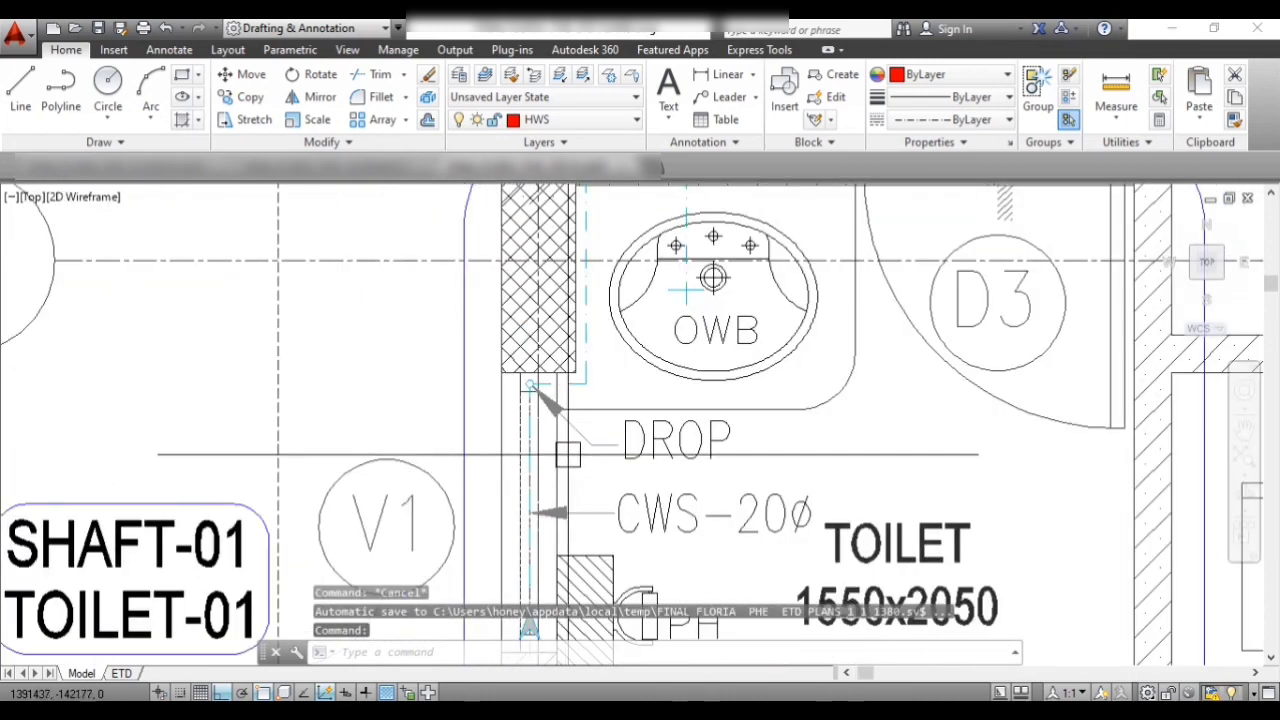
scroll(560, 343, up, 2)
key(Escape)
key(Escape)
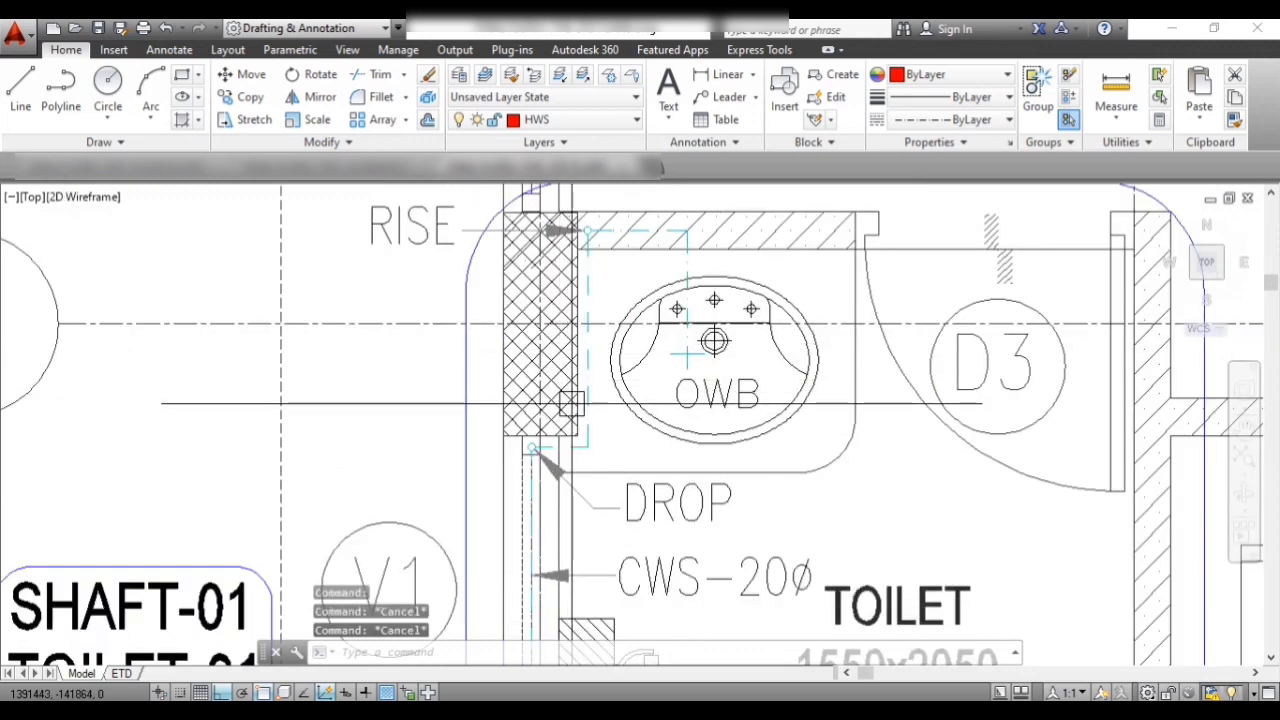
scroll(568, 440, up, 2)
scroll(520, 266, down, 3)
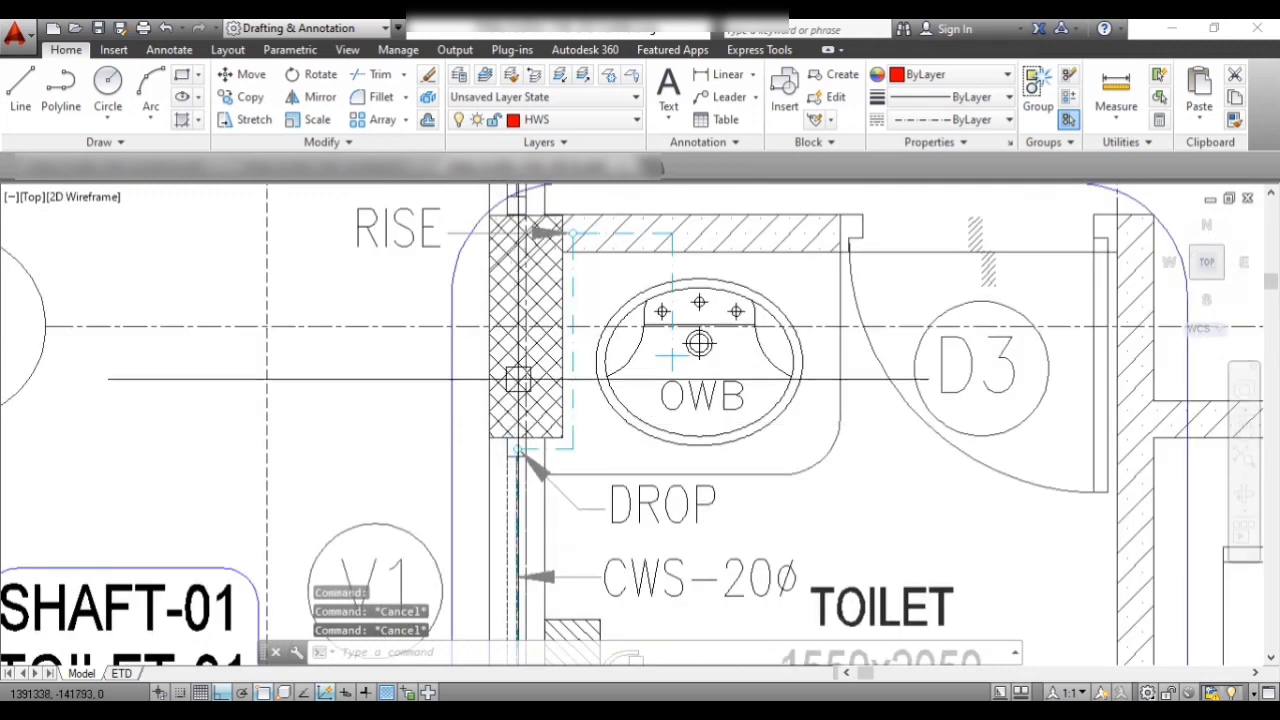
scroll(523, 371, up, 2)
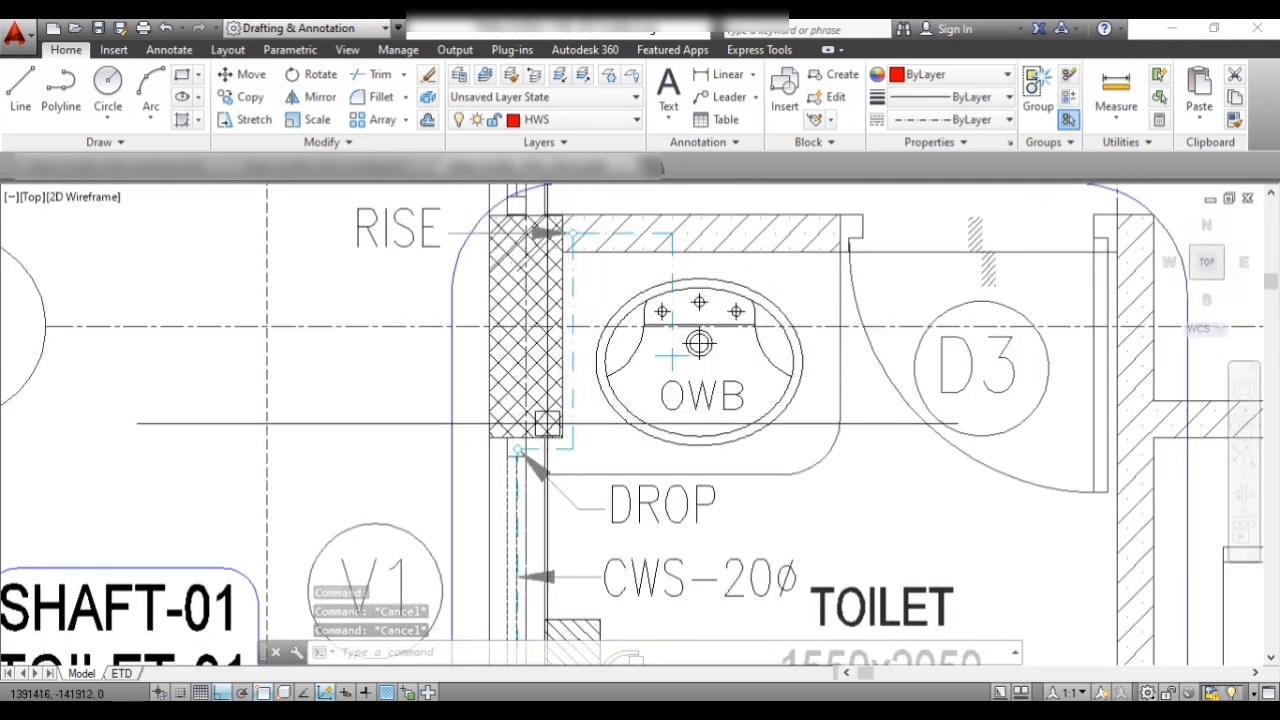
scroll(527, 438, up, 2)
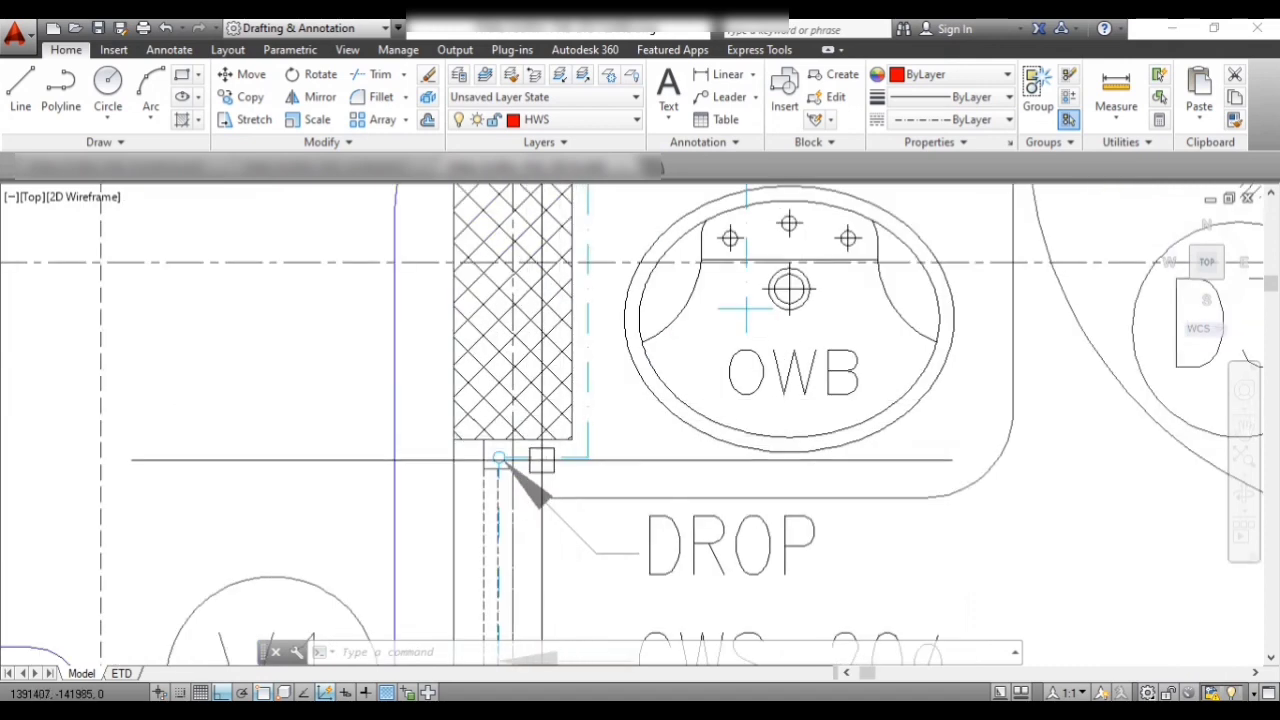
- Check the cold water DROP and RISE points beside the column at the TOILET-01 wash basin and the supply lines below it
scroll(510, 456, up, 2)
scroll(567, 467, down, 6)
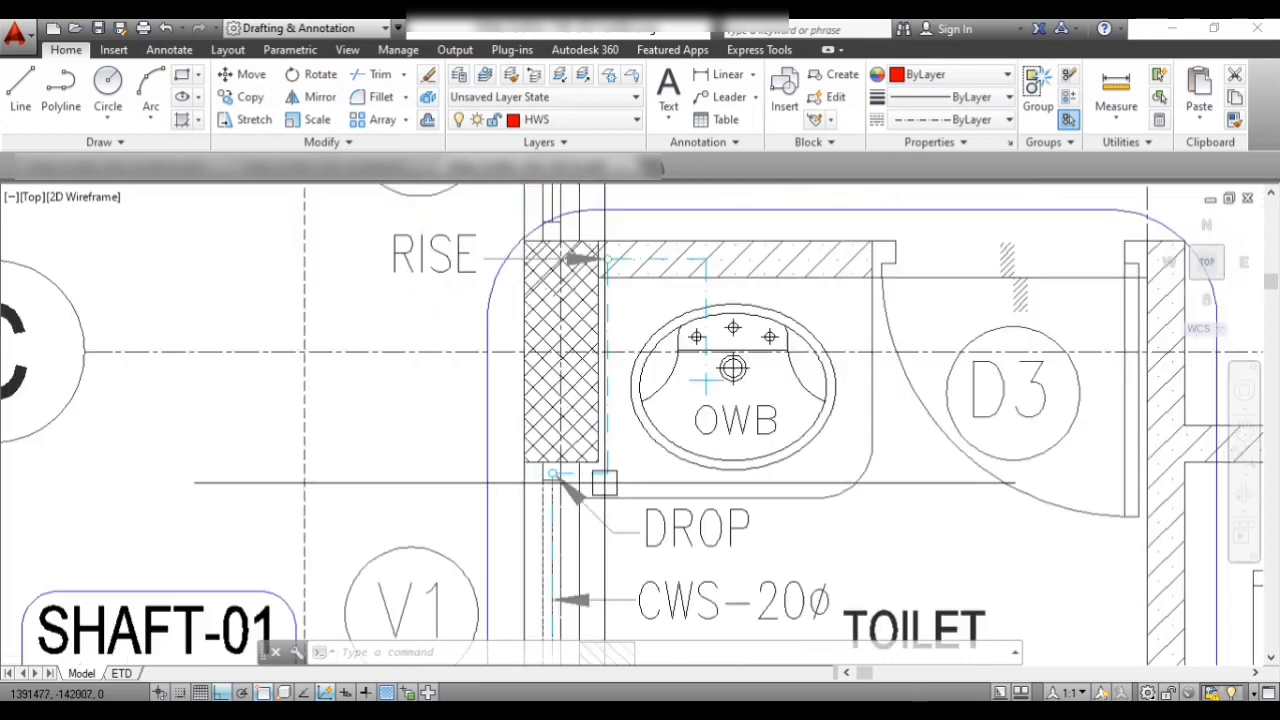
scroll(615, 357, up, 2)
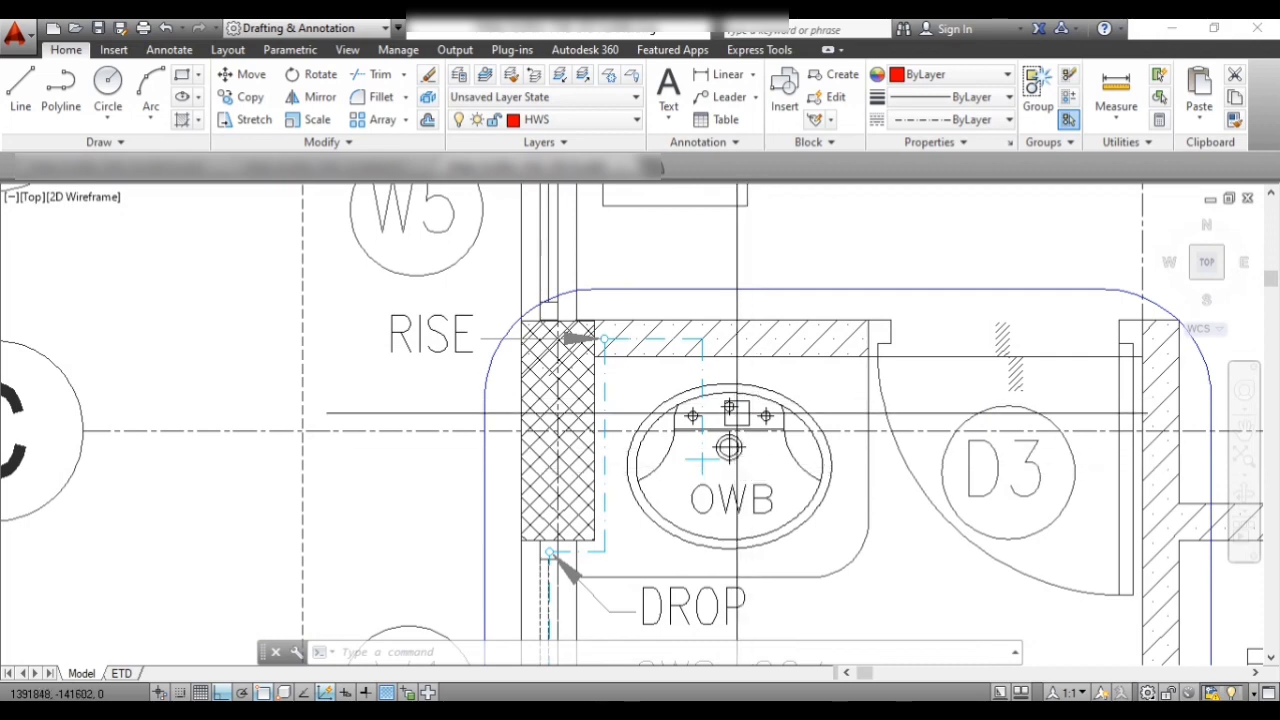
middle_drag(745, 472, 805, 416)
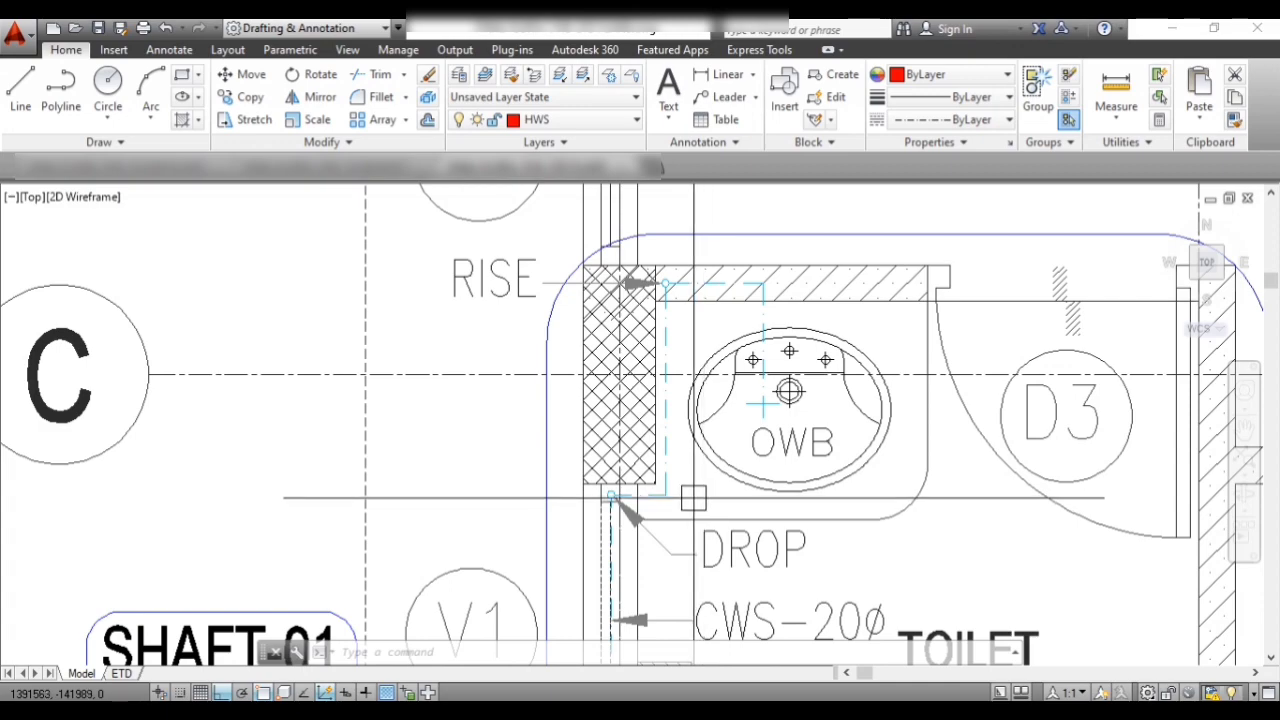
scroll(651, 310, down, 5)
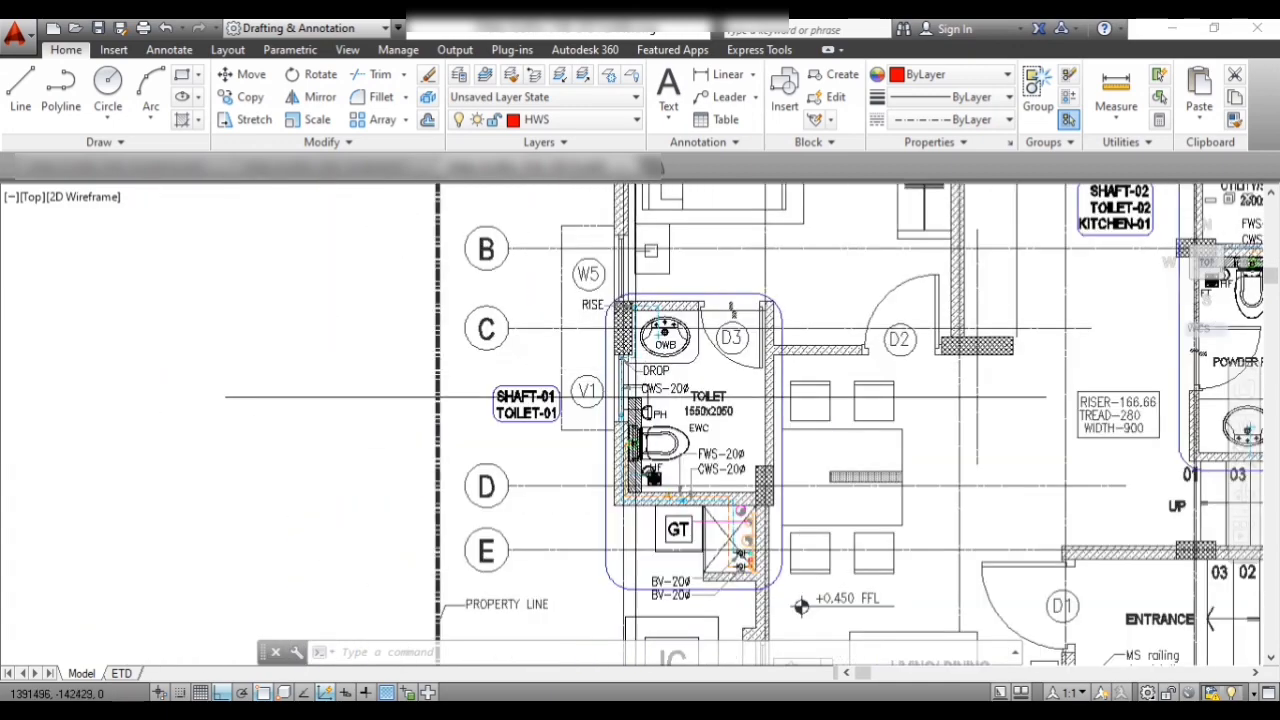
scroll(660, 410, up, 3)
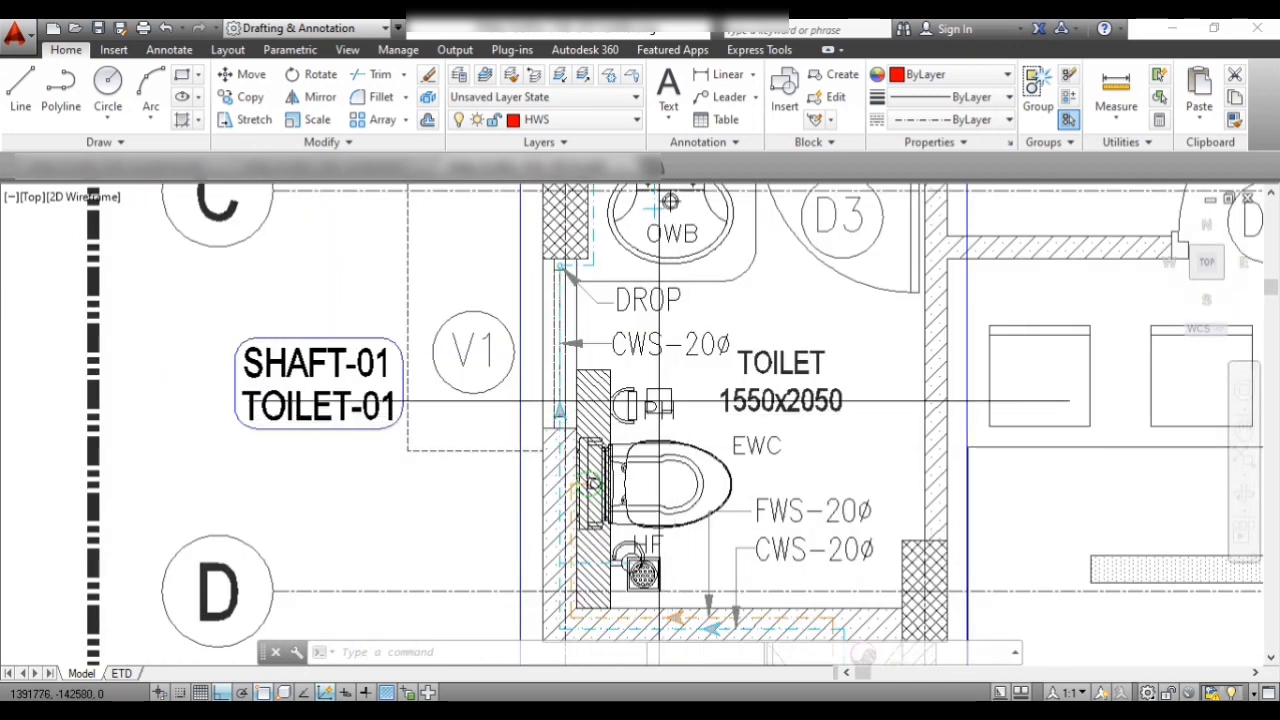
- Look over the two ground floor plans, comparing the water supply layout with the waste and soil pipe layout
scroll(657, 375, down, 10)
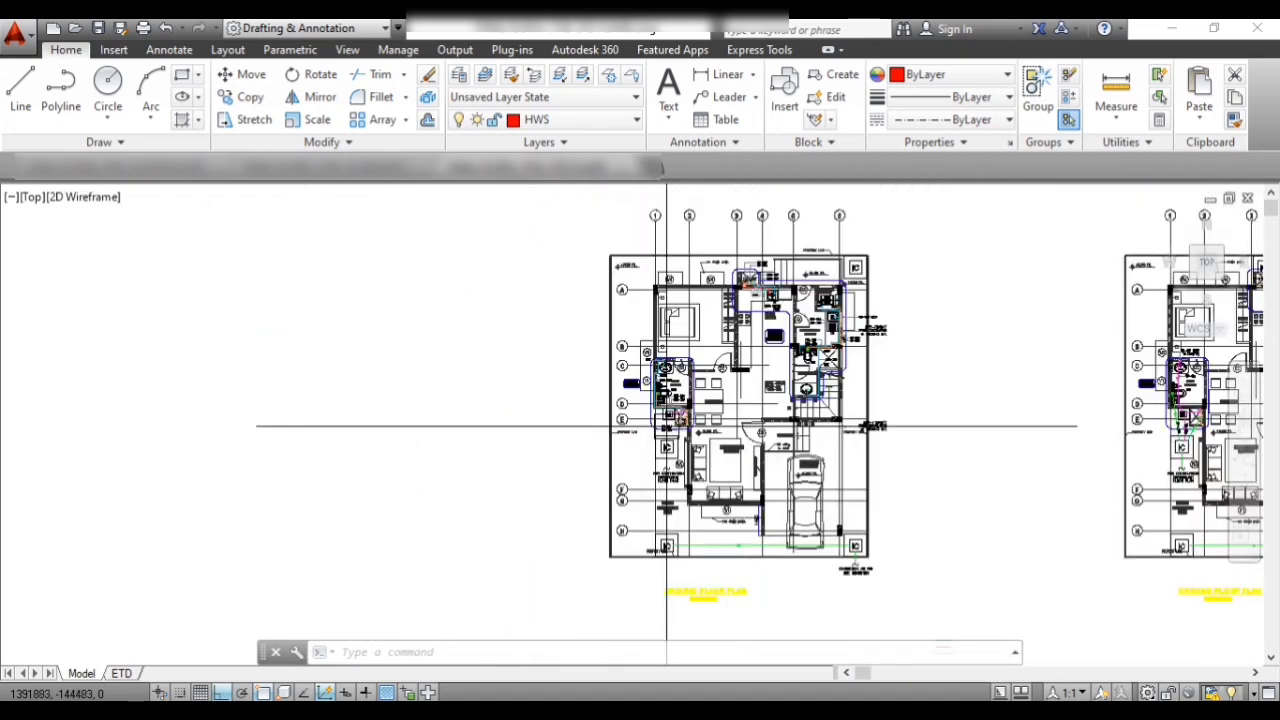
scroll(693, 360, up, 2)
scroll(714, 404, down, 2)
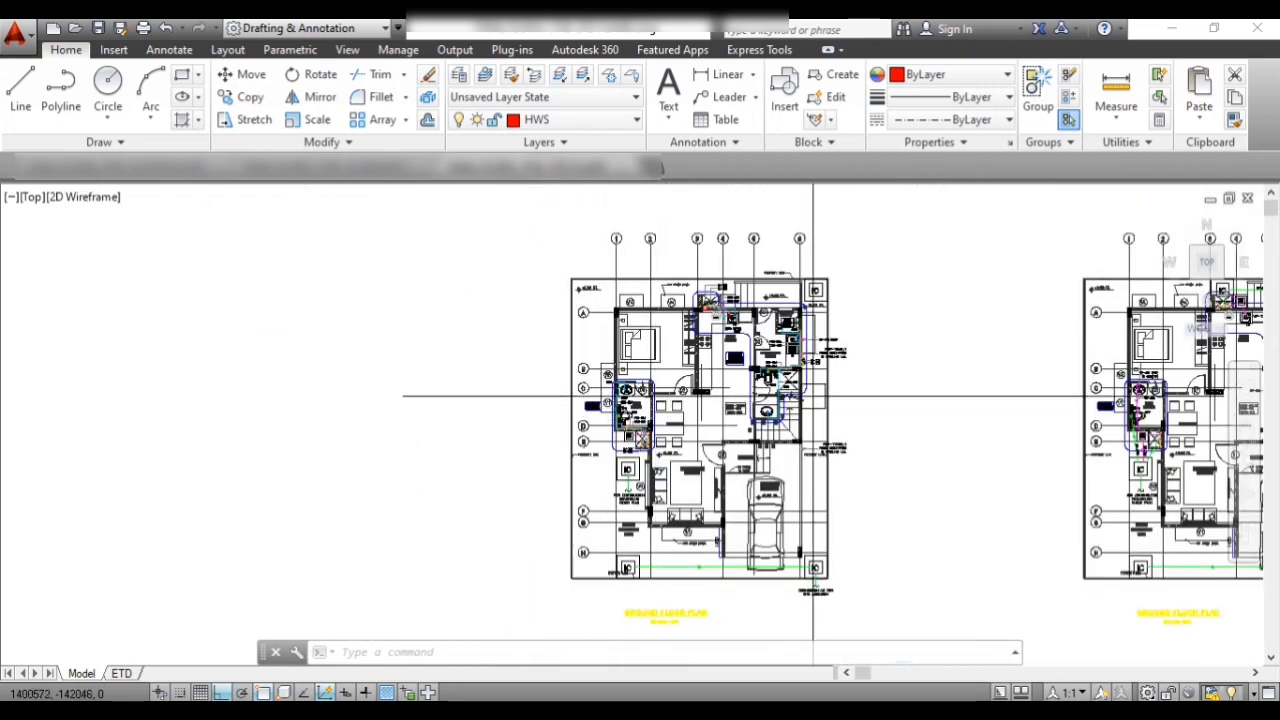
scroll(670, 375, down, 2)
scroll(1010, 390, up, 5)
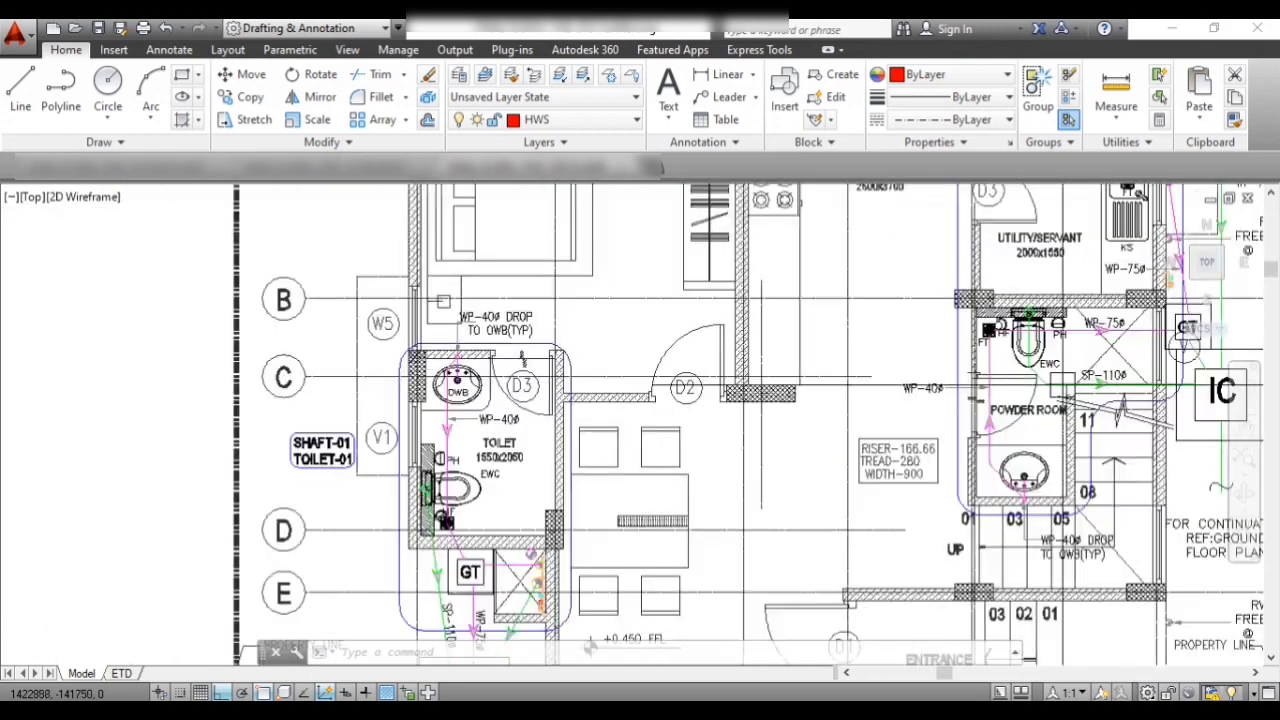
scroll(790, 434, down, 3)
scroll(850, 396, down, 2)
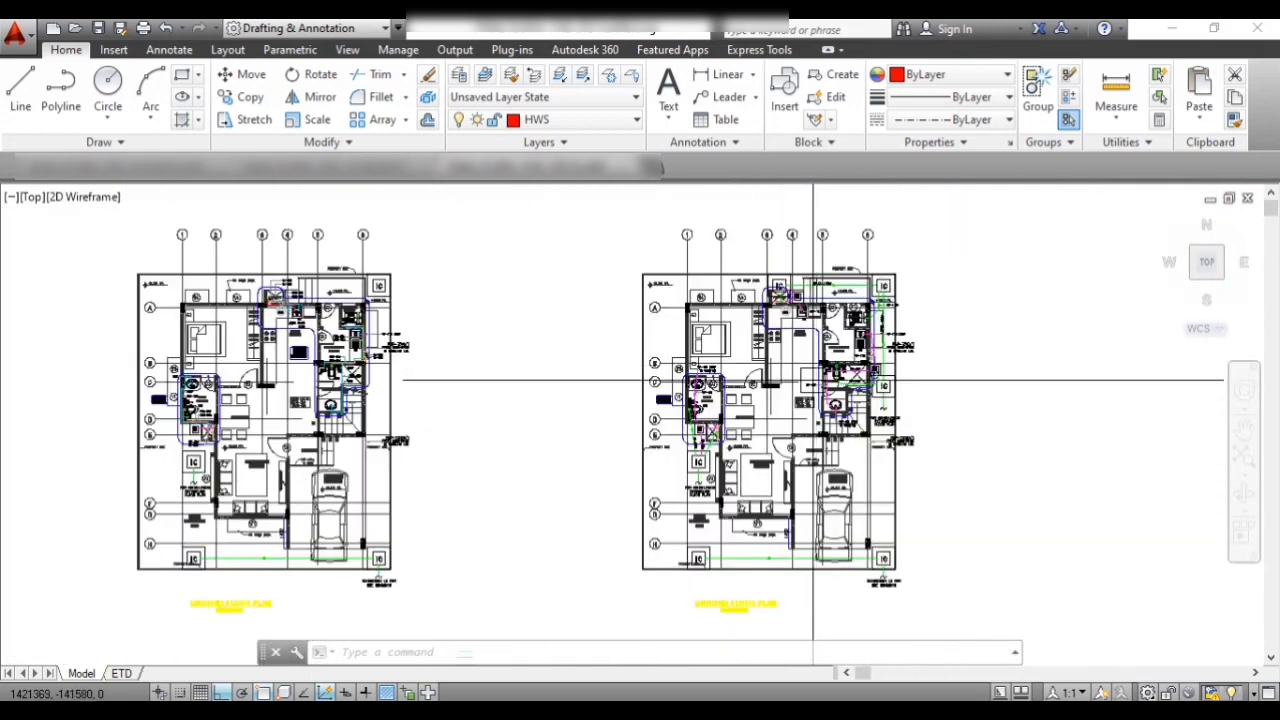
scroll(757, 571, up, 5)
scroll(591, 514, down, 5)
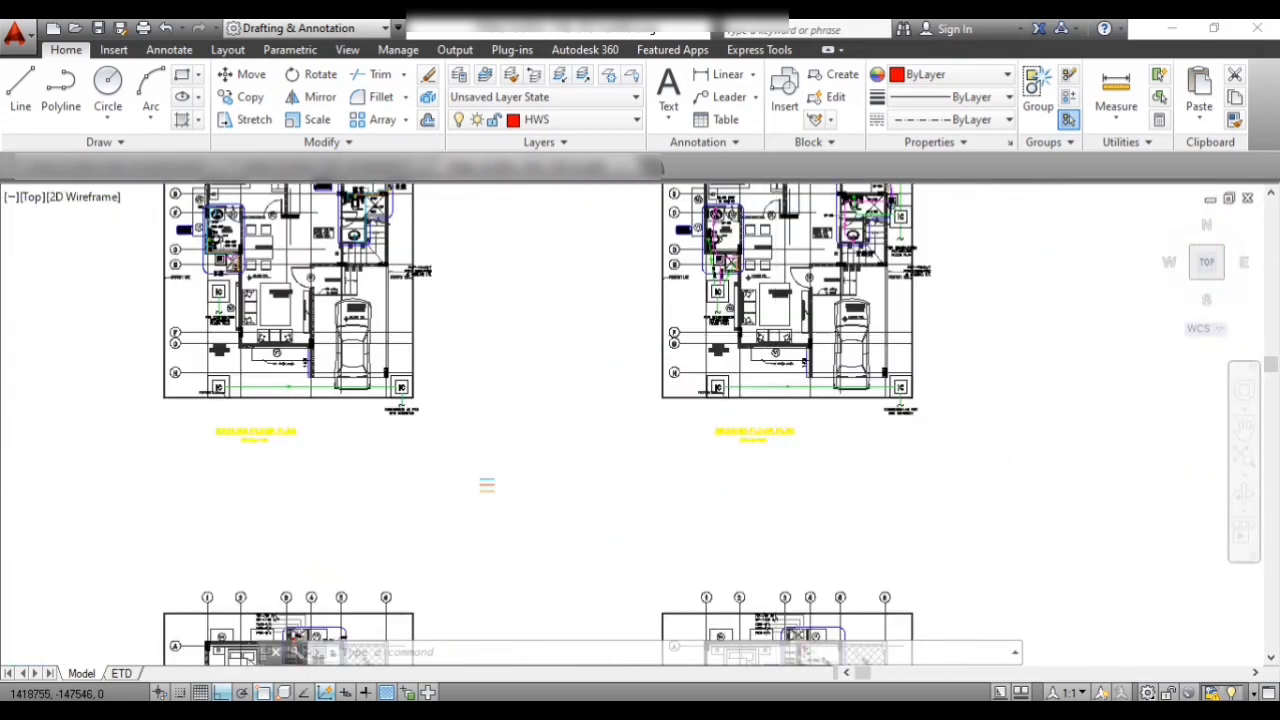
- Look over the FIRST FLOOR PLAN water piping, from TOILET-04 at SHAFT-01 to the toilet at SHAFT-02
scroll(549, 506, up, 3)
scroll(511, 570, up, 3)
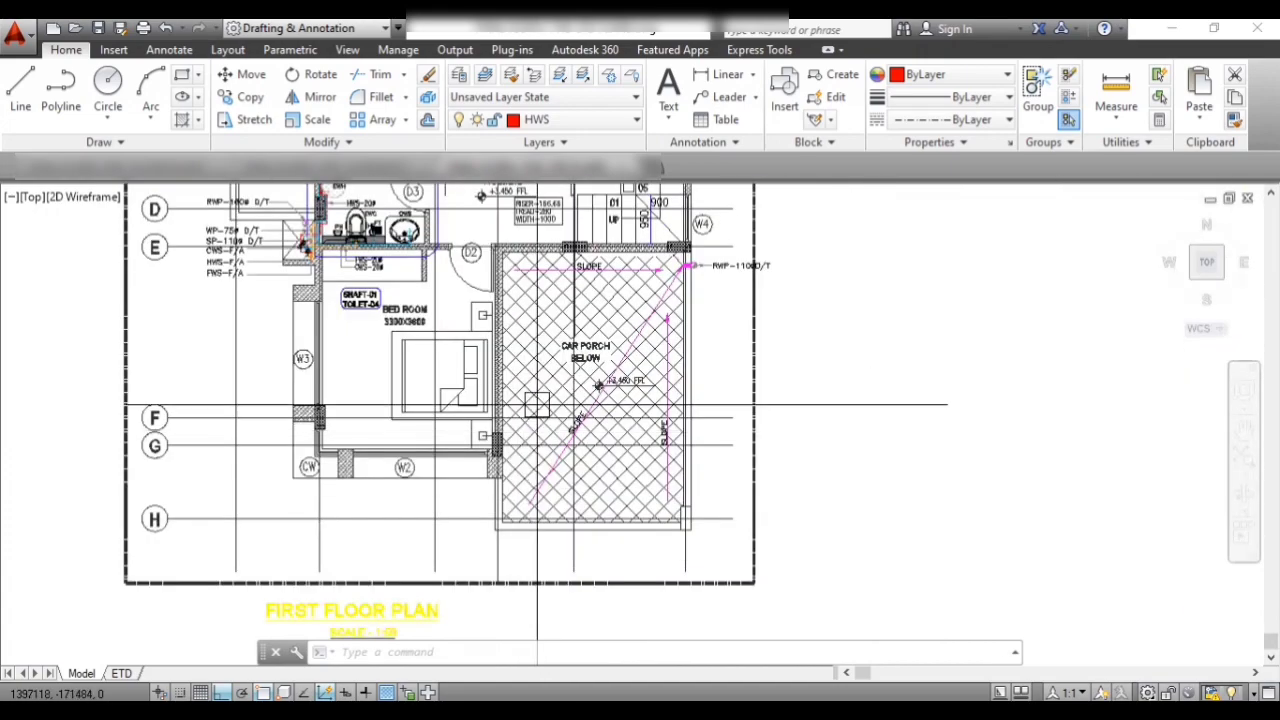
scroll(600, 450, down, 2)
scroll(698, 371, up, 3)
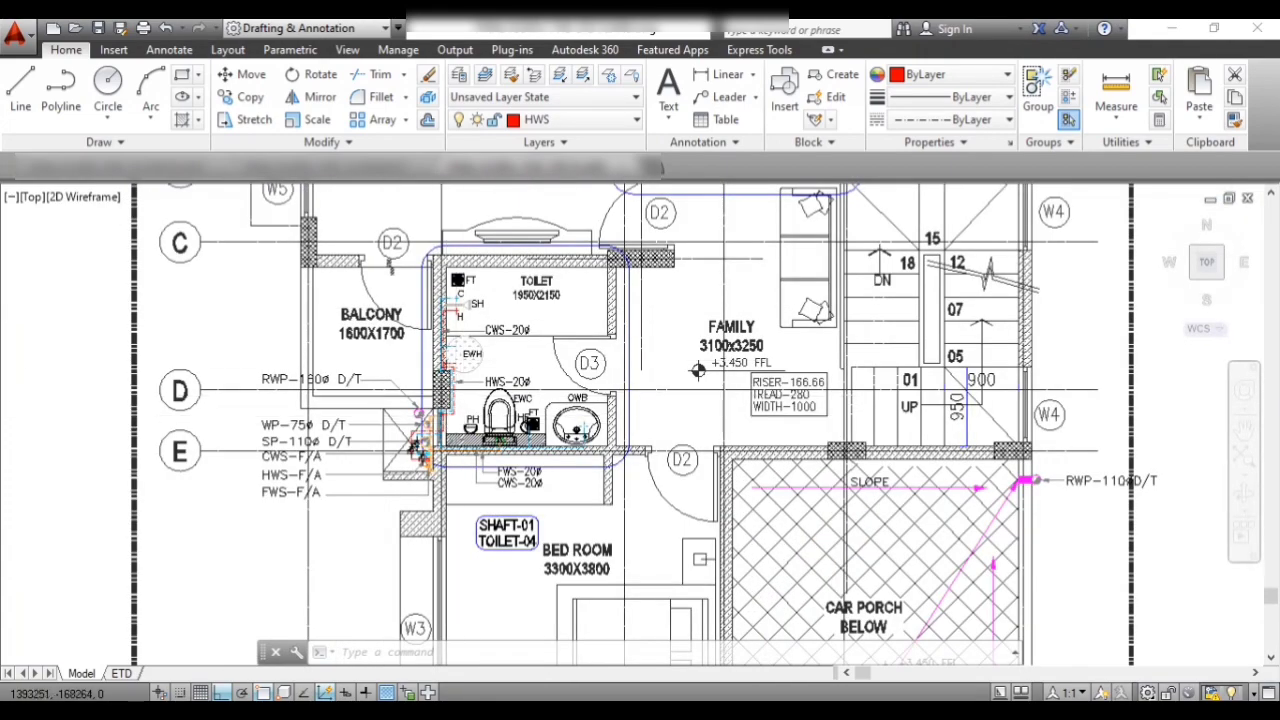
scroll(698, 371, down, 5)
scroll(572, 289, up, 6)
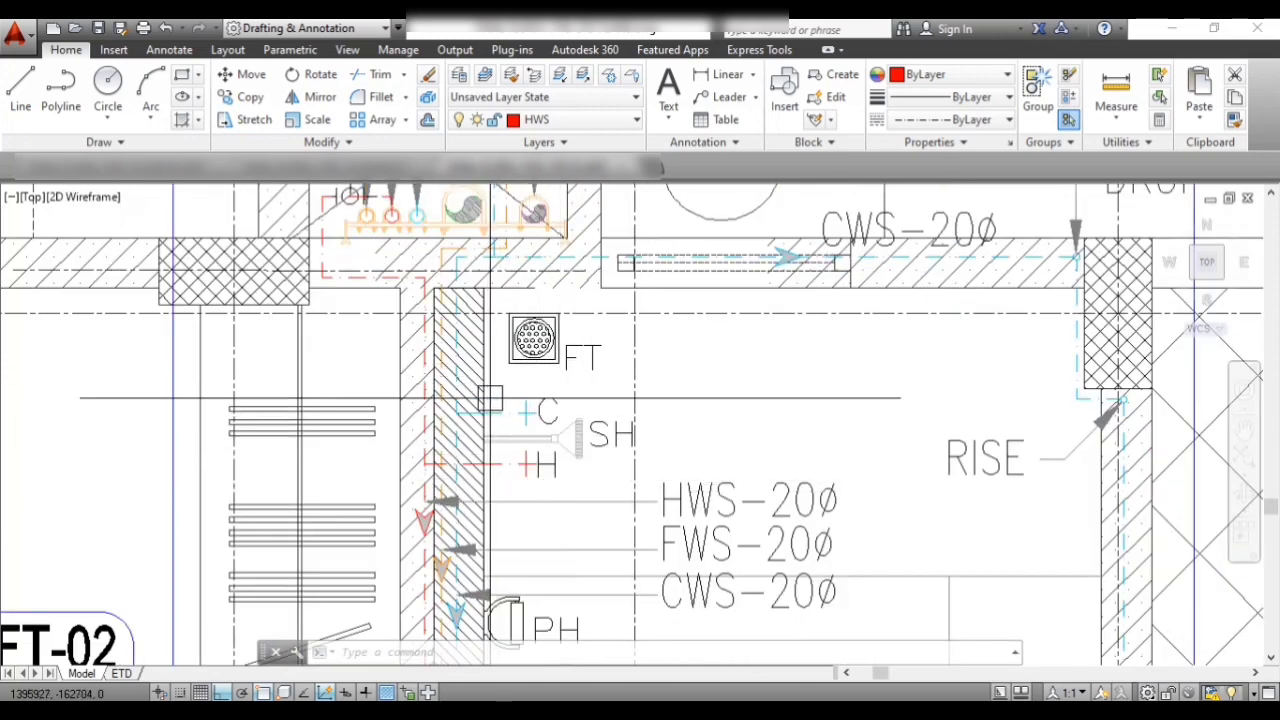
- Examine the flushing, hot and cold water risers and their valves in the SHAFT-02 duct beside ventilator V1
scroll(490, 398, down, 3)
scroll(473, 410, up, 5)
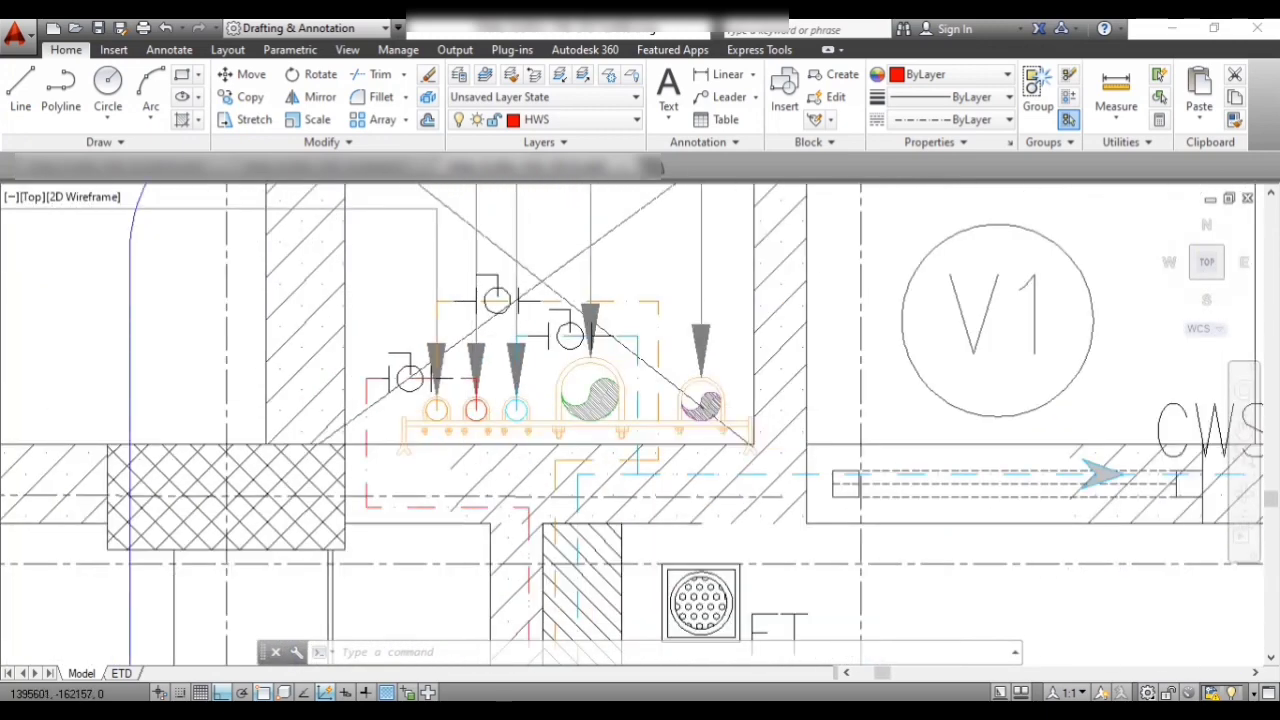
scroll(513, 422, down, 3)
scroll(530, 424, up, 5)
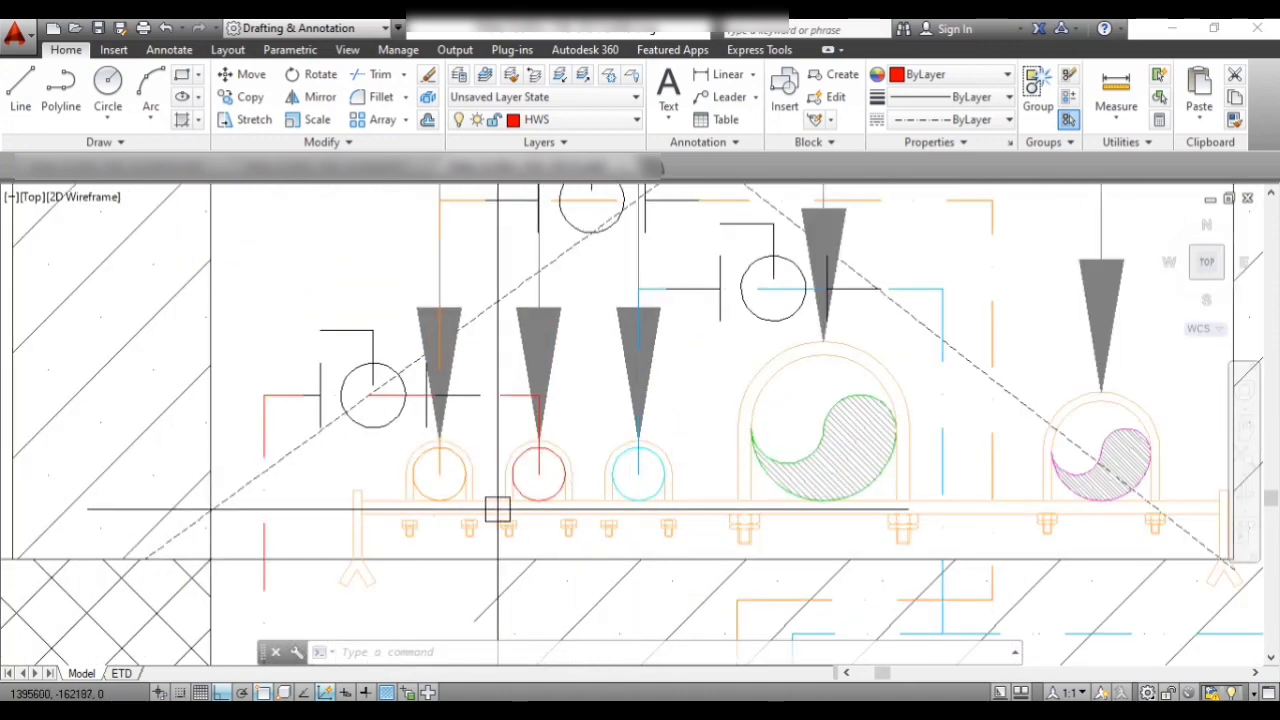
scroll(628, 491, down, 2)
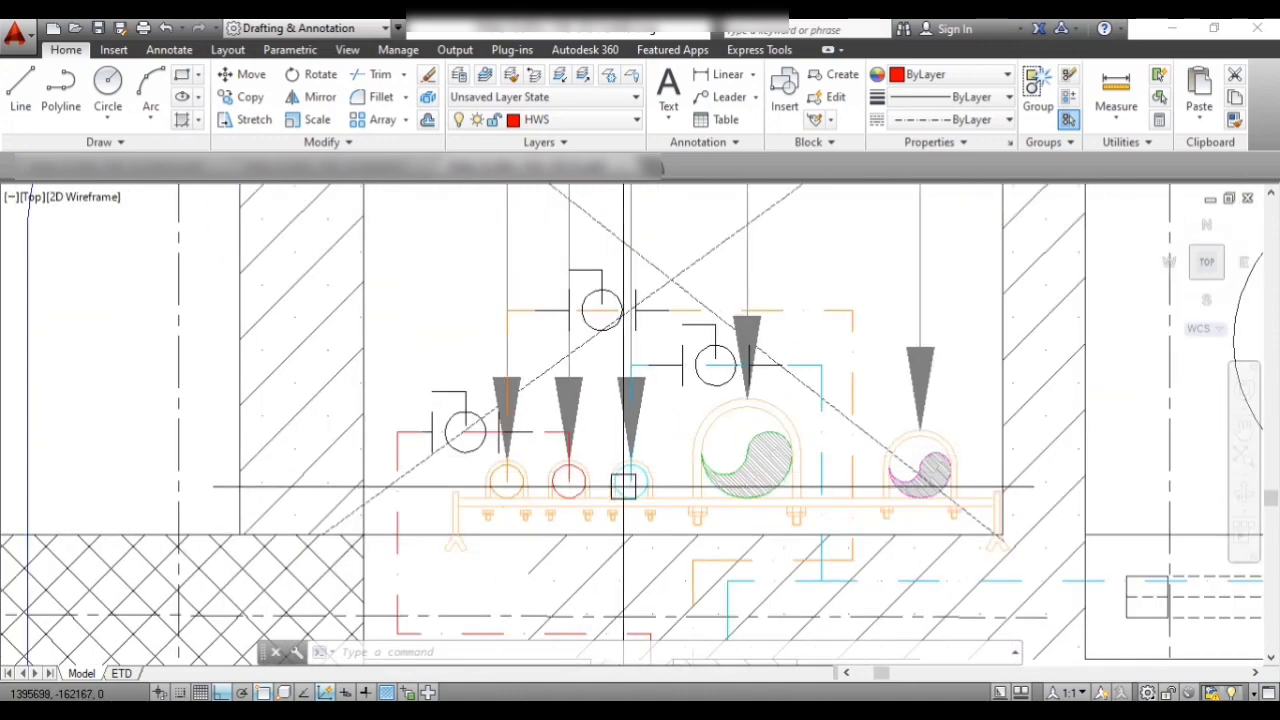
scroll(624, 487, up, 2)
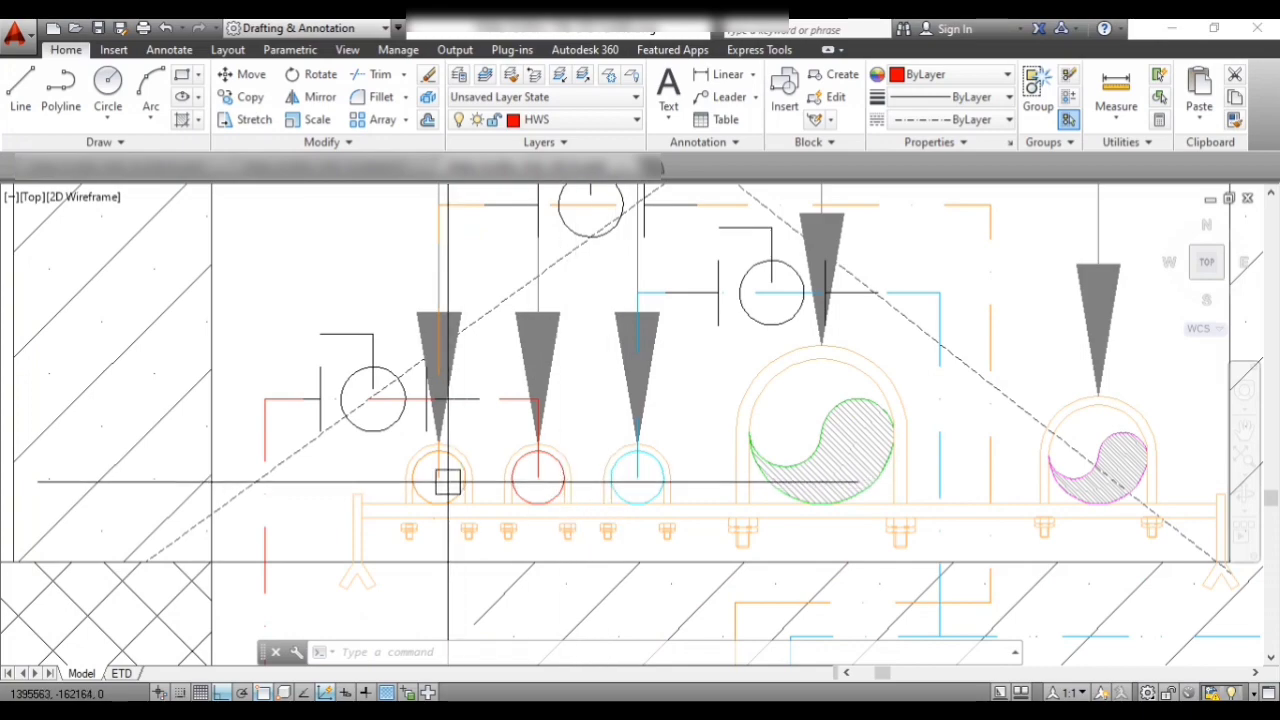
scroll(486, 483, down, 4)
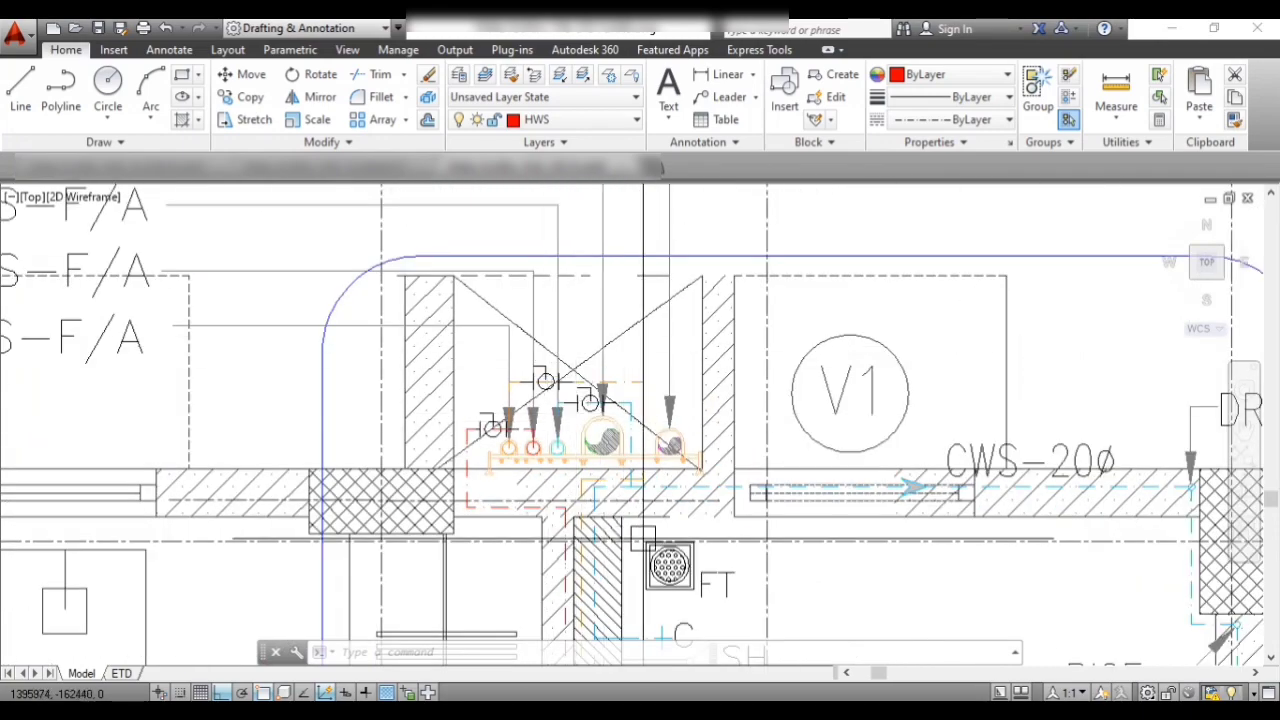
- Inspect the cold water line leaving the SHAFT-02 valve, highlighting it in the plan and then clearing the selection
scroll(643, 538, down, 3)
scroll(603, 480, up, 7)
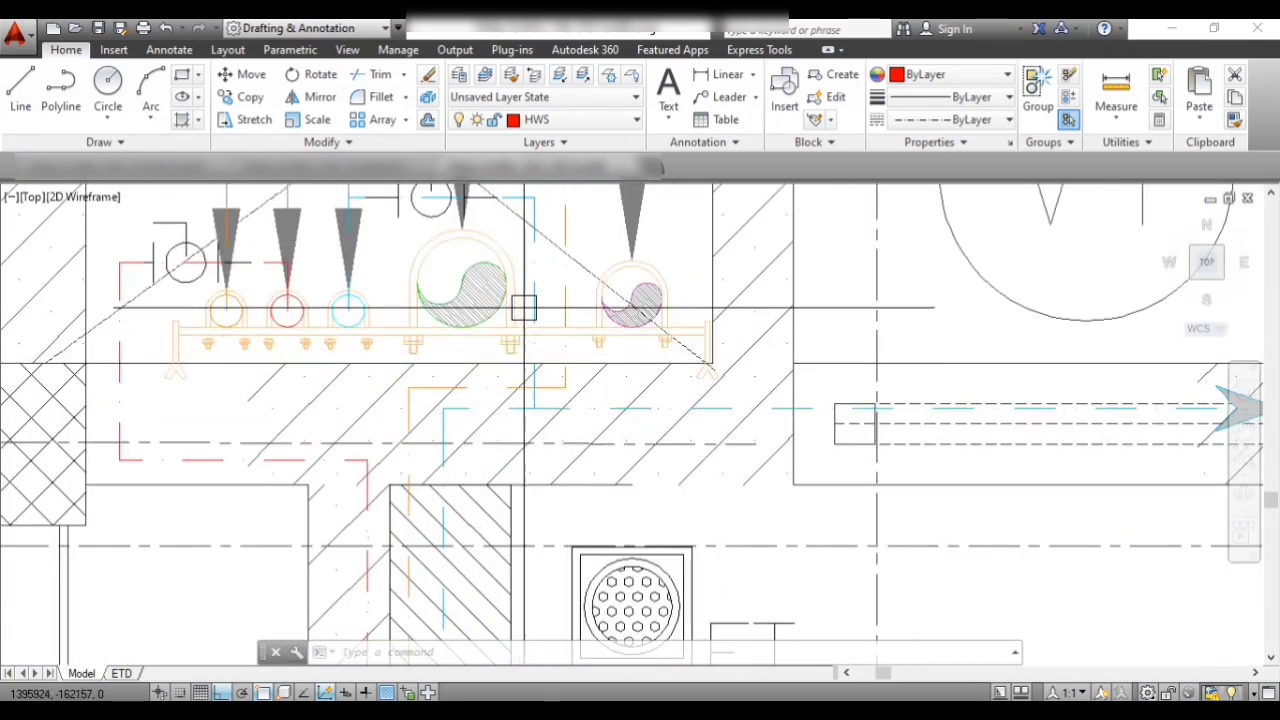
click(523, 308)
scroll(566, 356, down, 3)
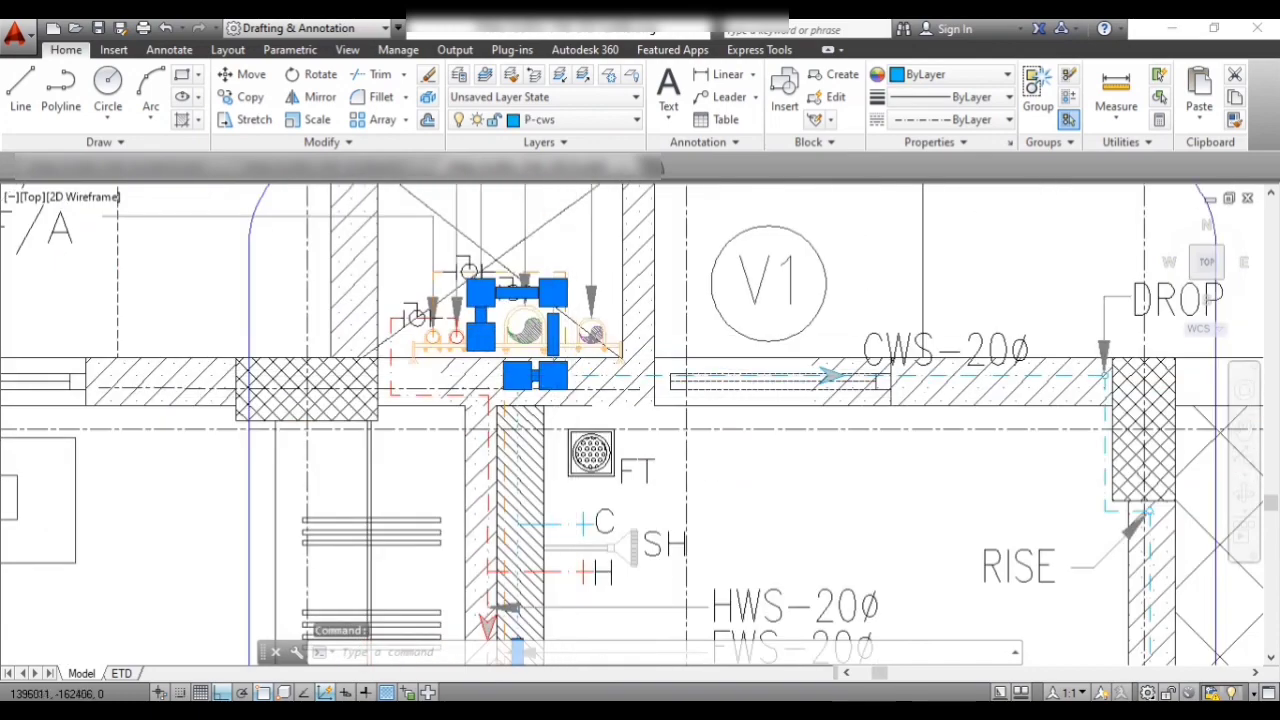
scroll(599, 435, down, 3)
key(Escape)
key(Escape)
scroll(599, 435, up, 3)
scroll(583, 381, up, 3)
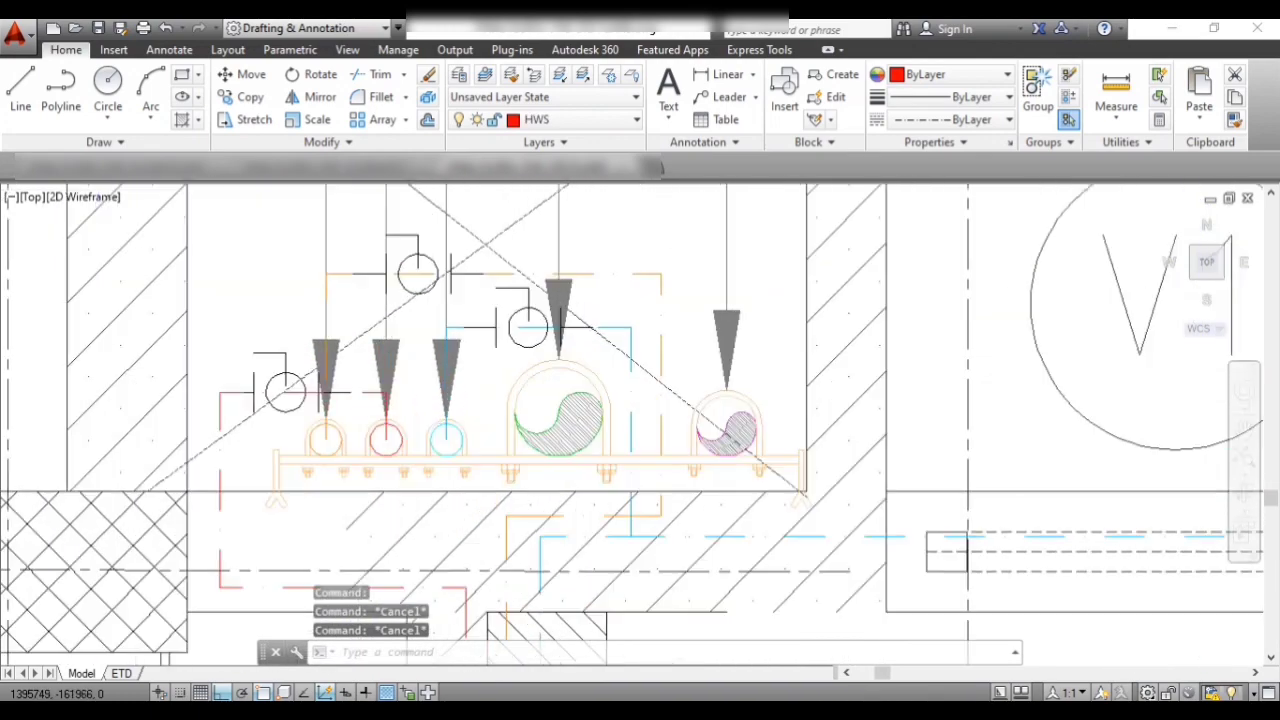
- Trace the cold and hot water lines from the shaft valves to the C and H points of the shower SH
scroll(561, 328, down, 3)
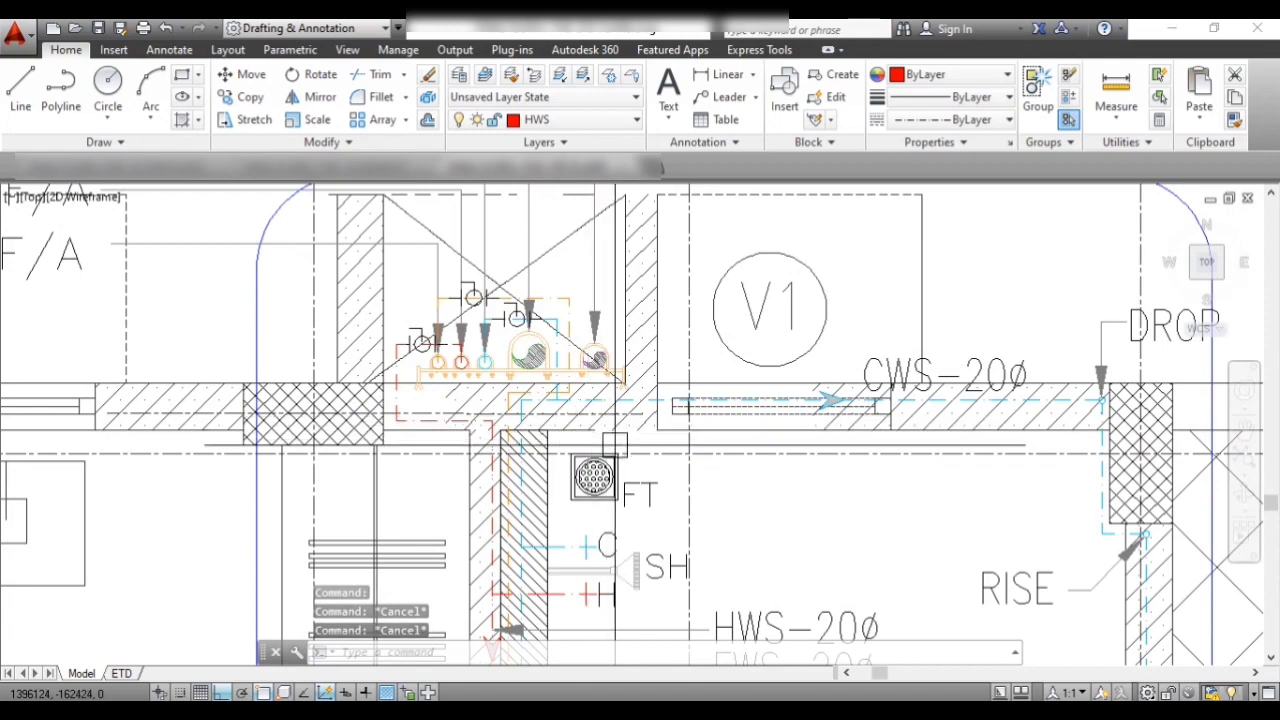
scroll(533, 435, down, 3)
scroll(533, 435, up, 3)
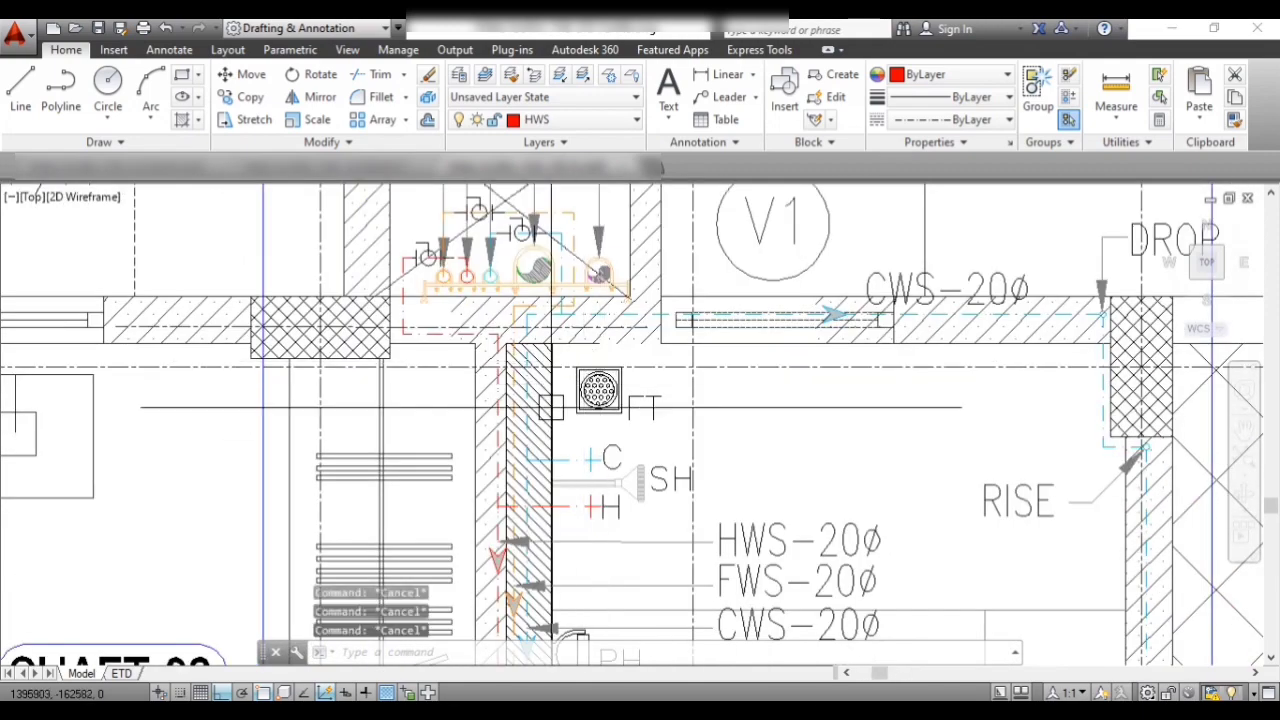
scroll(533, 435, up, 3)
scroll(657, 423, down, 2)
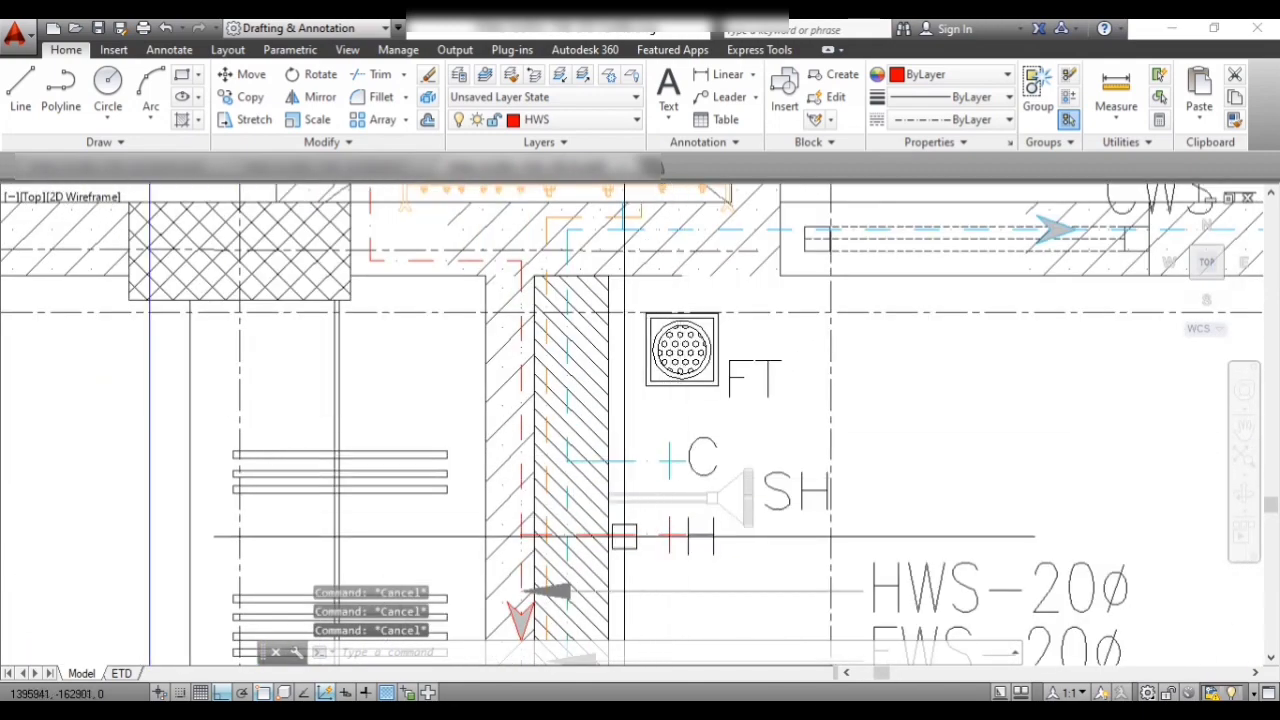
scroll(643, 554, down, 2)
scroll(706, 542, up, 2)
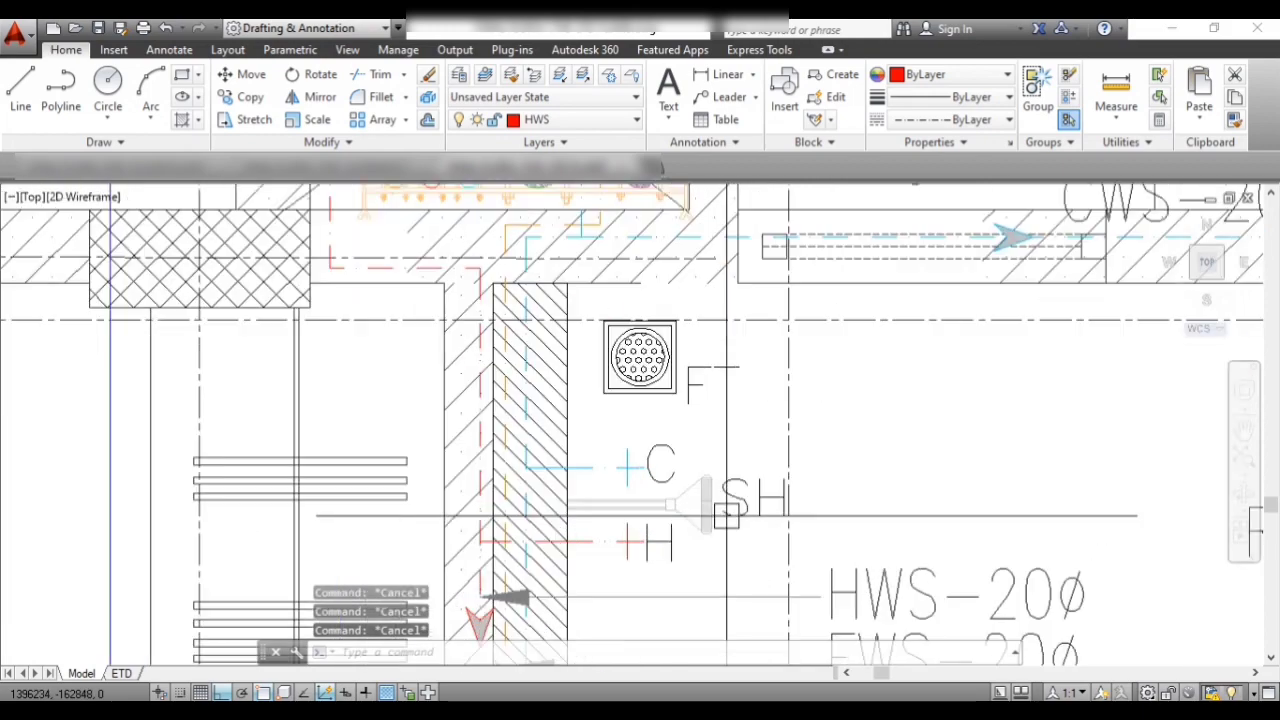
scroll(694, 413, down, 2)
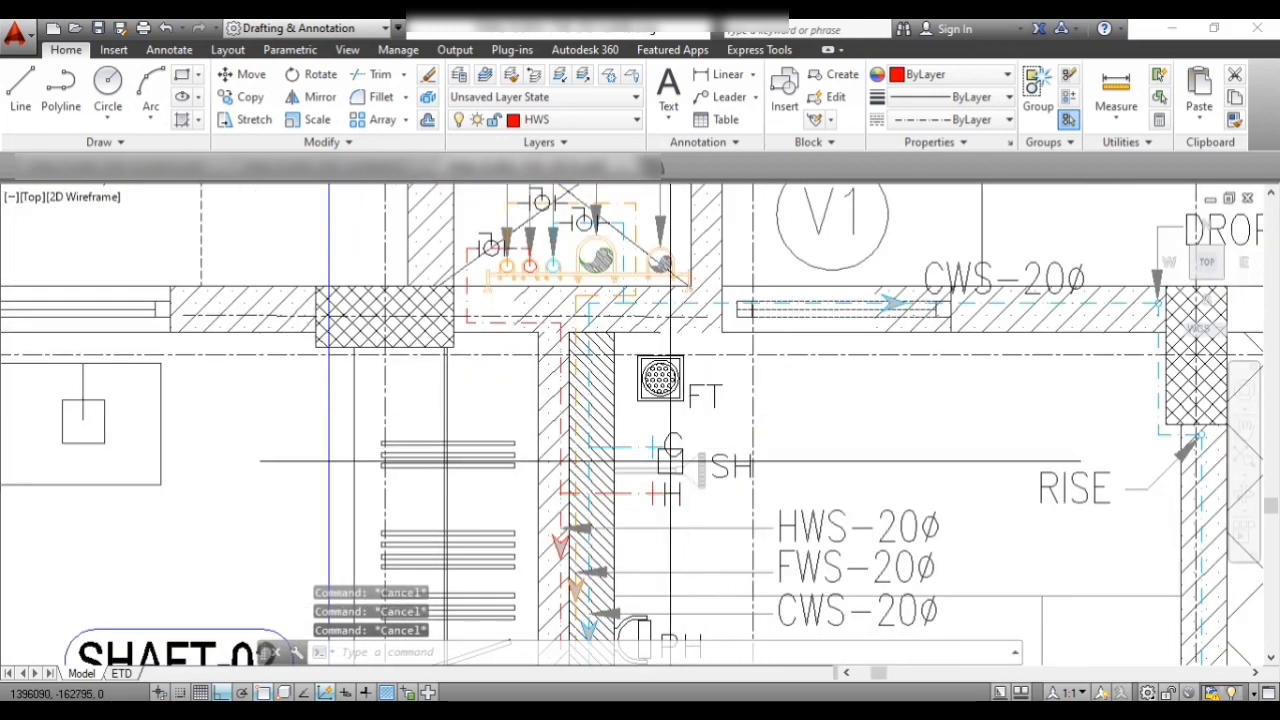
- Follow the HWS-20ø, FWS-20ø and CWS-20ø lines along the TOILET-03 wall from the shower towards the EWC
scroll(648, 451, down, 2)
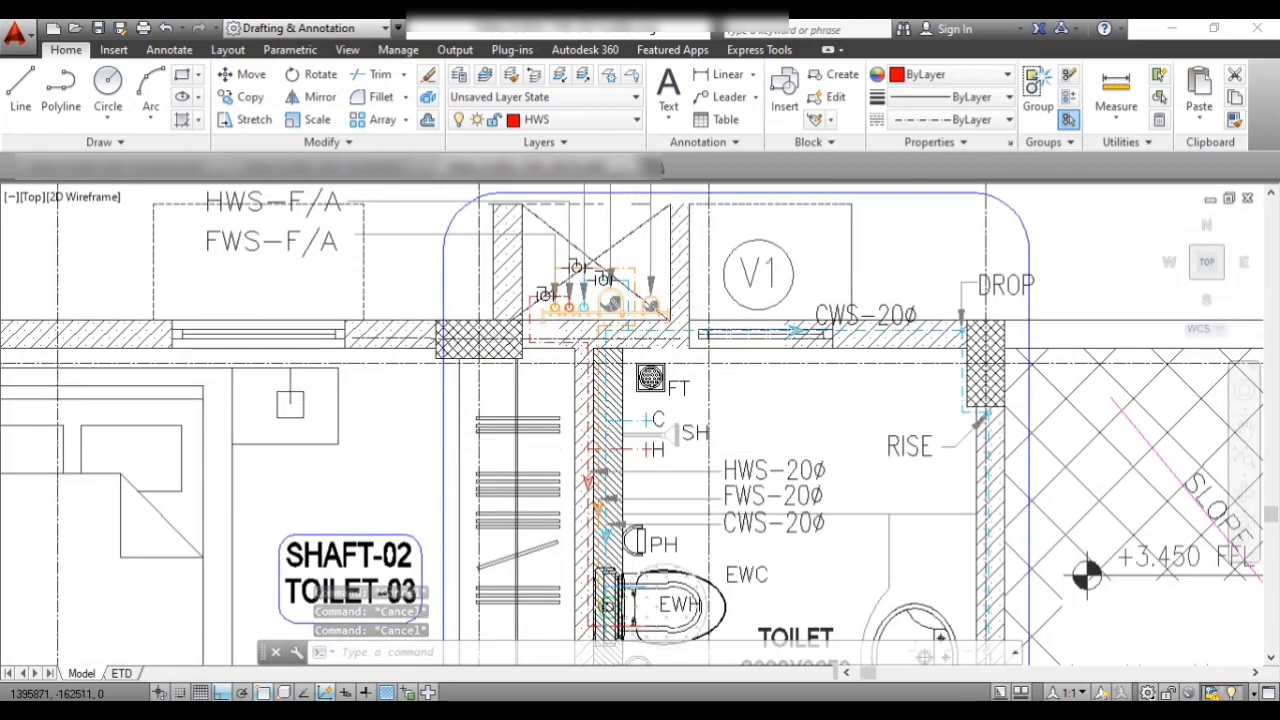
scroll(610, 499, down, 1)
scroll(622, 476, up, 3)
scroll(607, 398, up, 2)
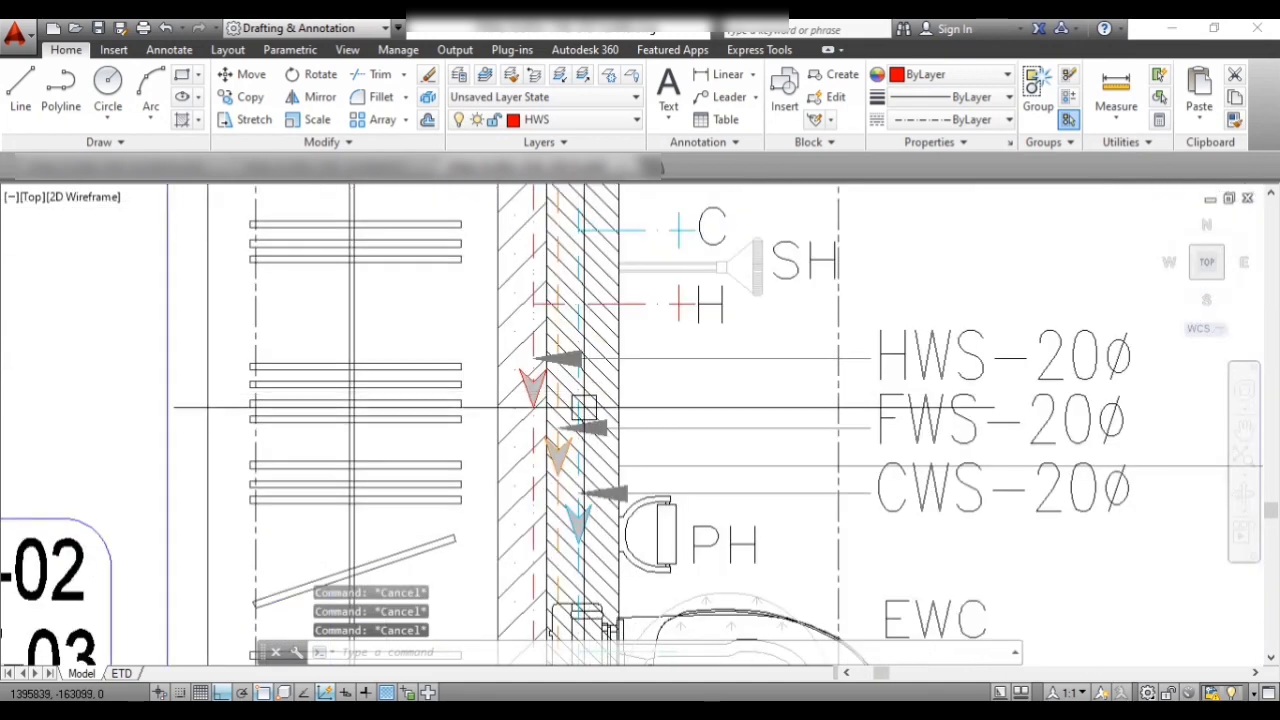
scroll(590, 420, down, 1)
scroll(640, 460, down, 1)
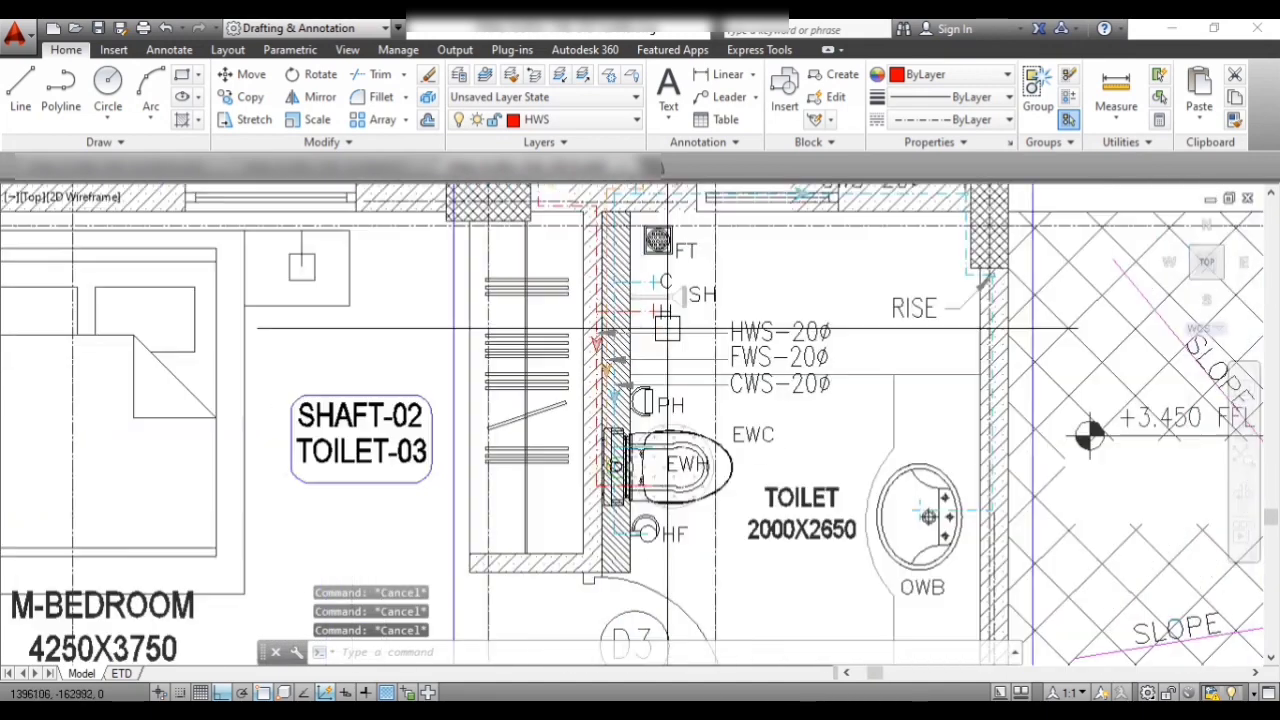
- Examine the flushing water line in the wall beside the PH, down to the EWC cistern in TOILET-03
scroll(640, 453, up, 3)
scroll(550, 365, up, 4)
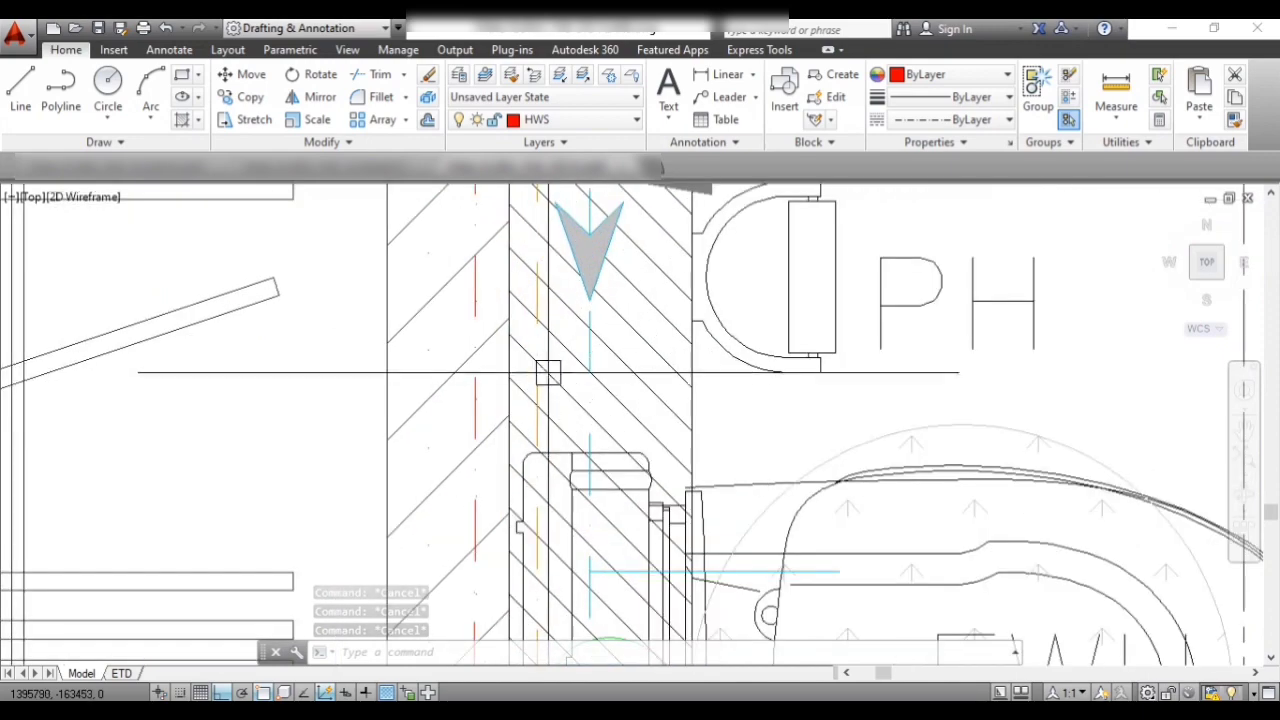
scroll(557, 416, down, 2)
scroll(543, 360, up, 5)
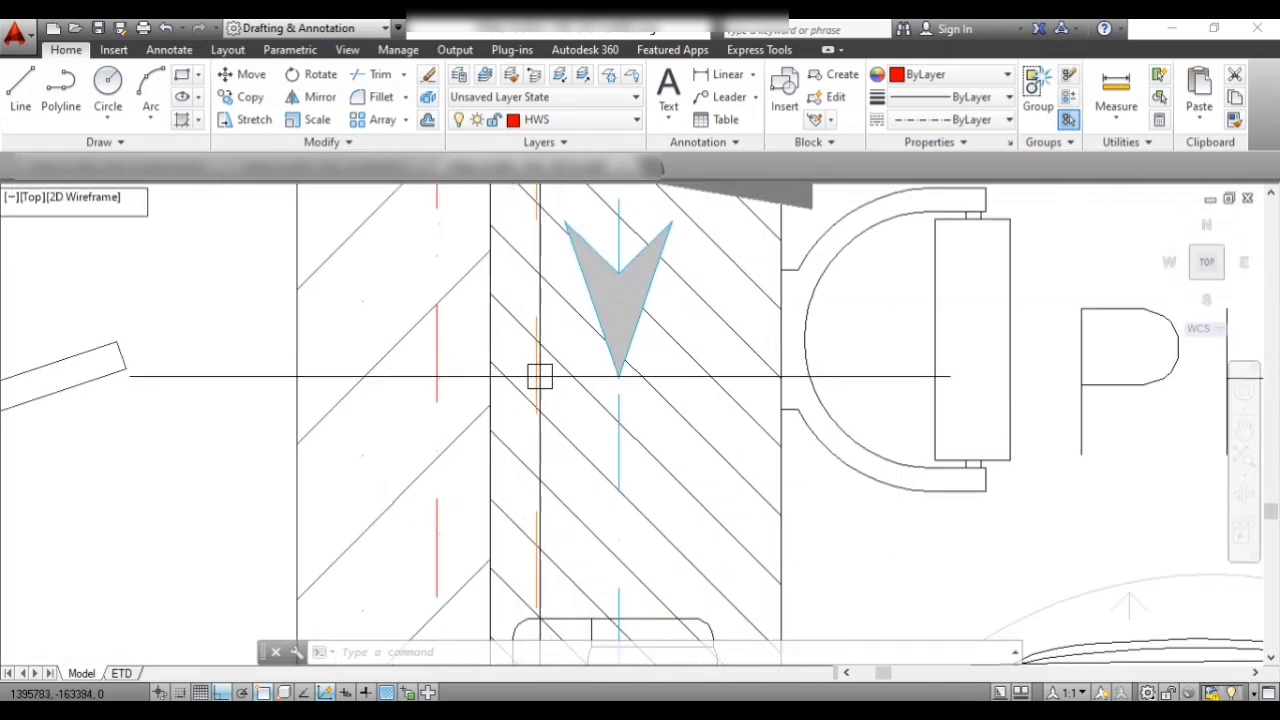
scroll(540, 380, down, 5)
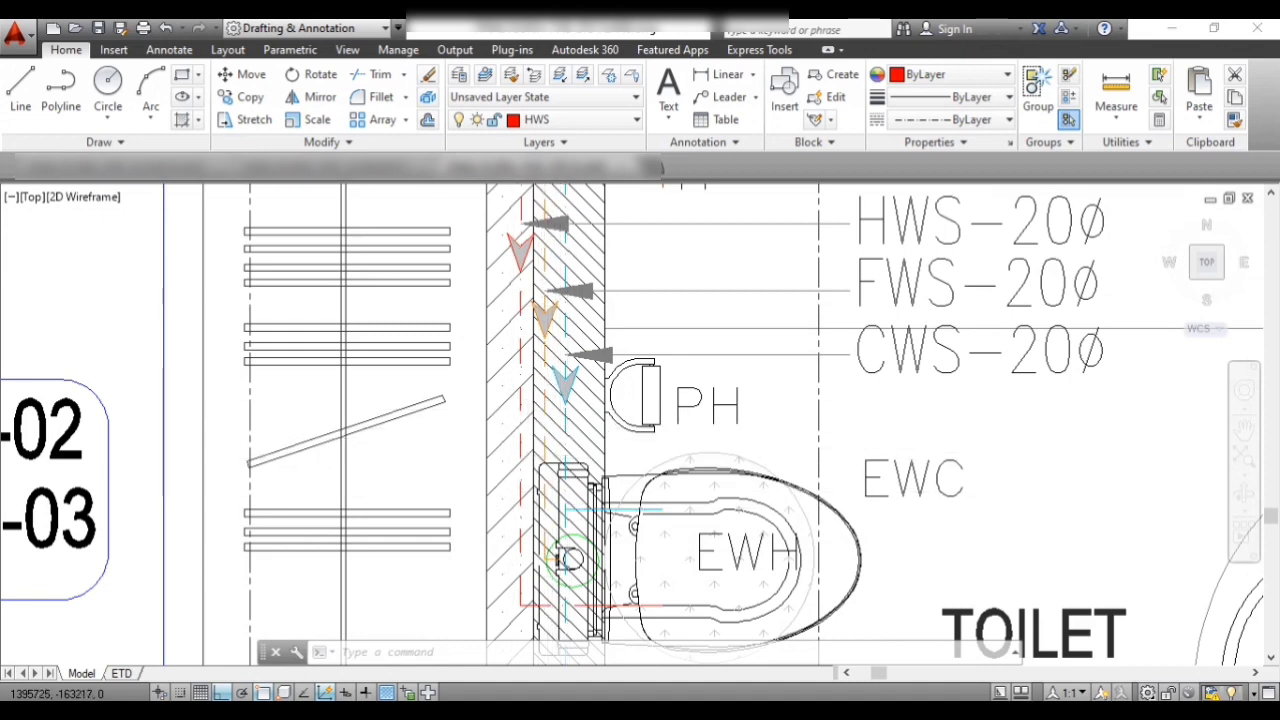
- Inspect the hot and cold water connections to the EWH above the EWC and the cold branch to the HF
scroll(525, 327, down, 3)
scroll(480, 380, down, 2)
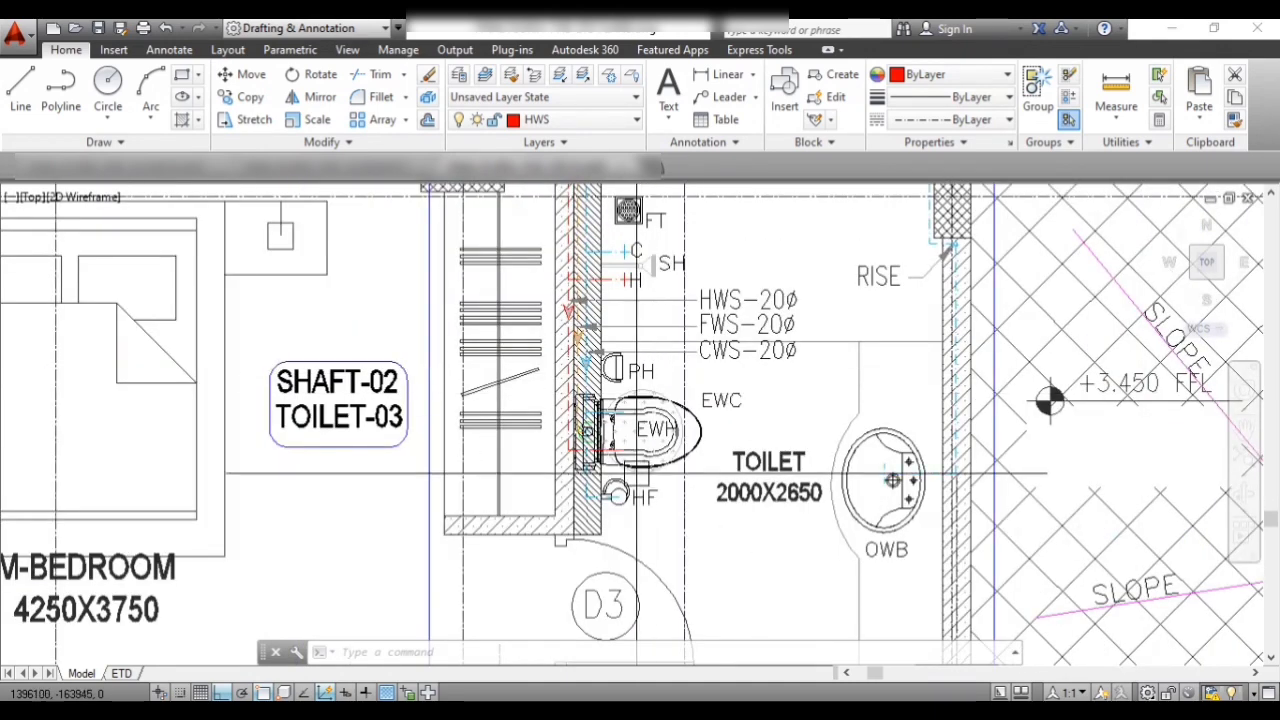
scroll(470, 450, up, 2)
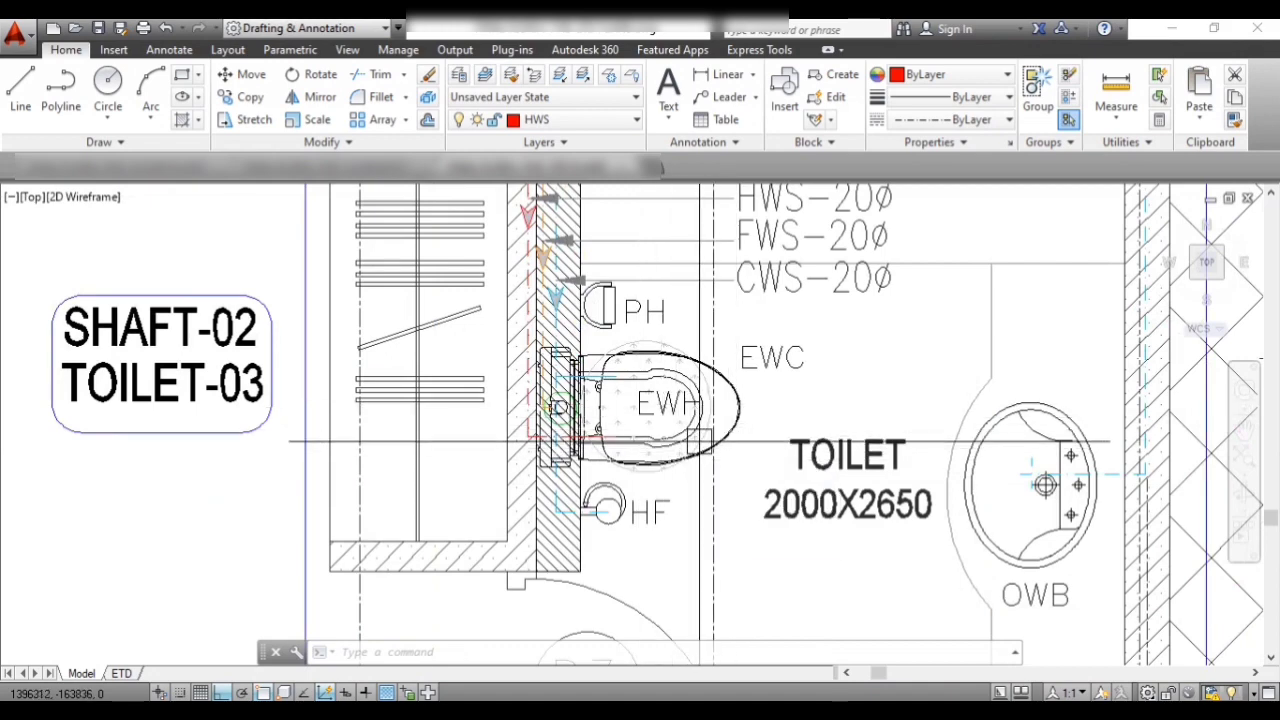
scroll(683, 372, up, 2)
scroll(485, 427, down, 4)
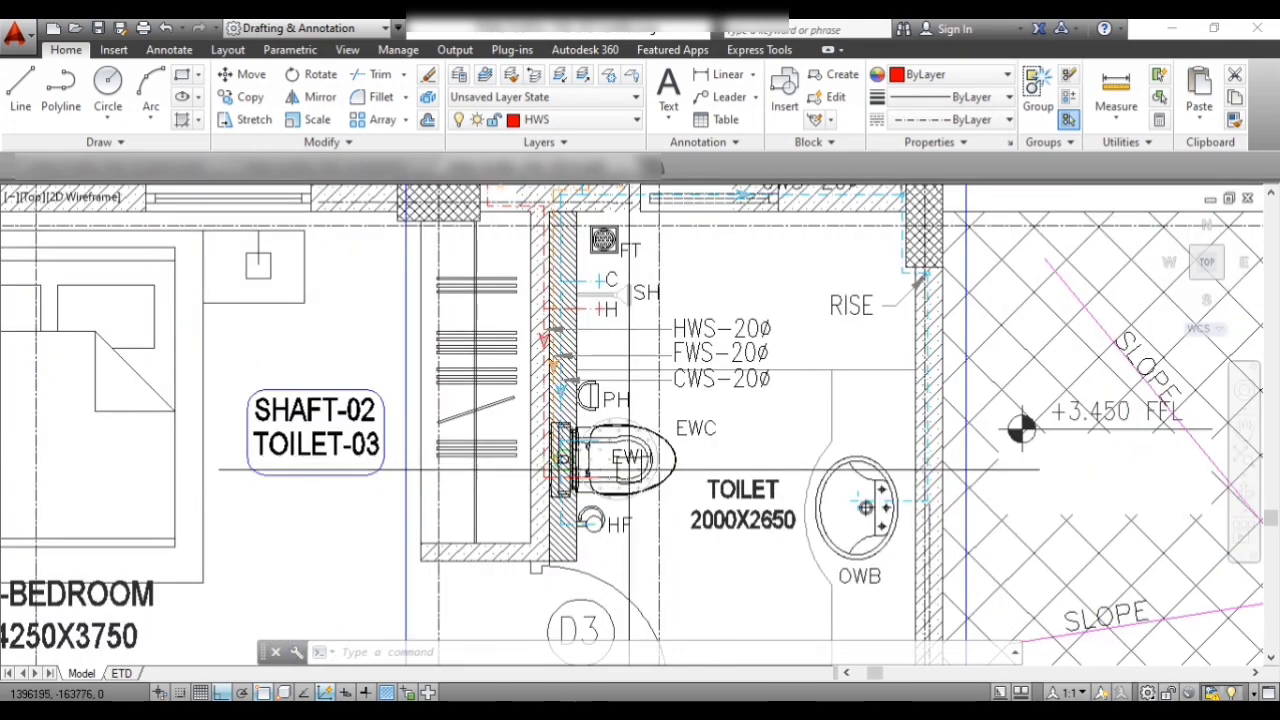
- Inspect the cold water branch from the RISE point to the OWB in TOILET-03
scroll(622, 470, down, 2)
scroll(790, 318, up, 2)
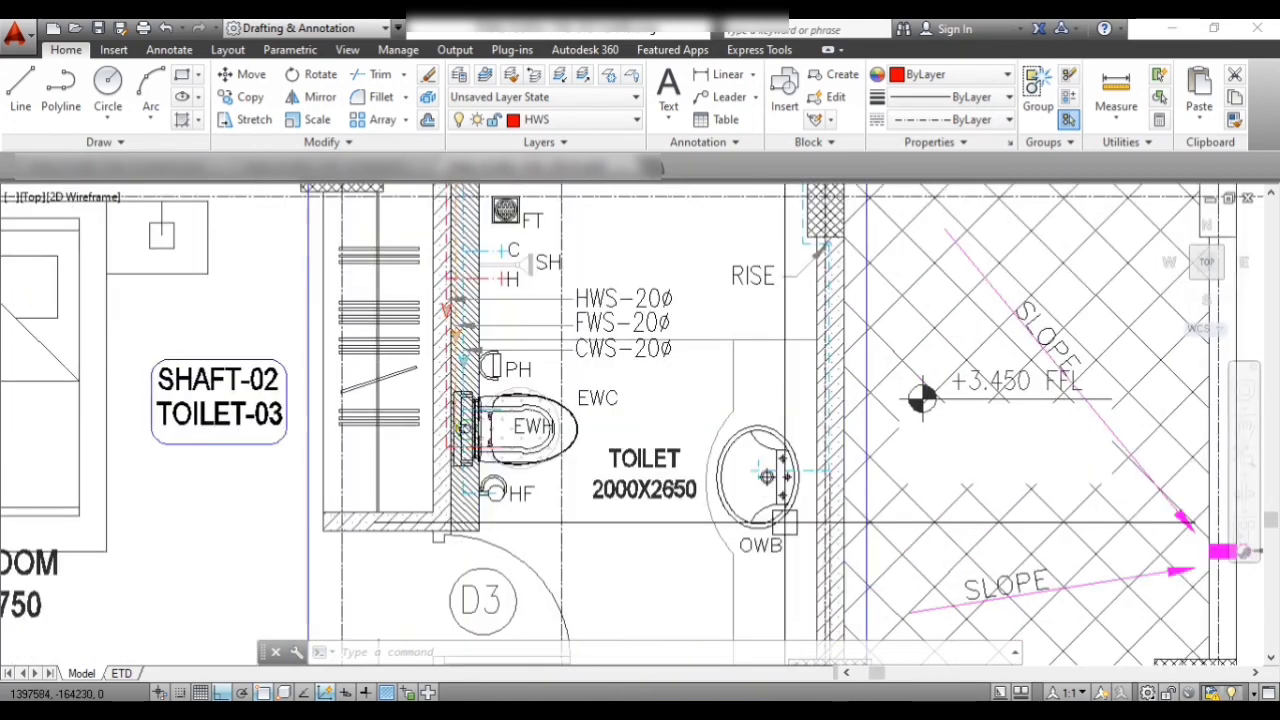
scroll(748, 358, down, 6)
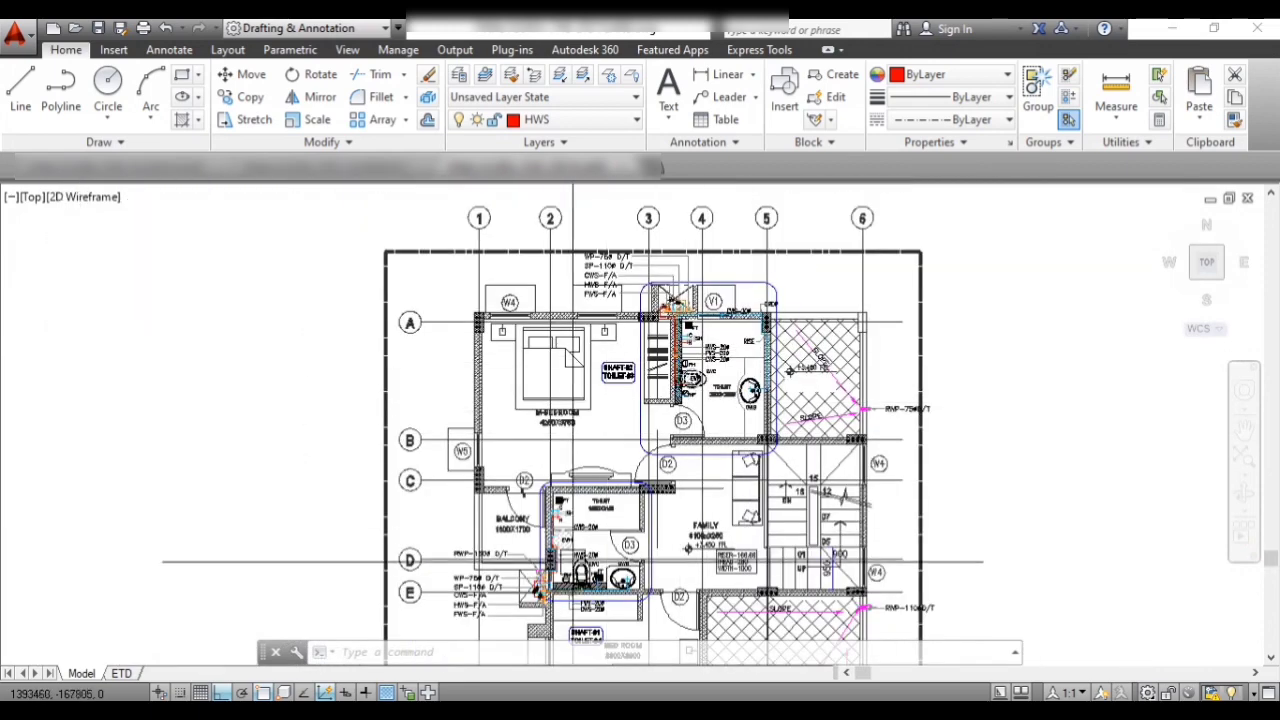
- Examine how the HWS-20ø and CWS-20ø lines pass around the column beside the EWH in the 1950X2150 toilet
scroll(748, 358, up, 4)
scroll(657, 413, down, 2)
scroll(697, 485, up, 4)
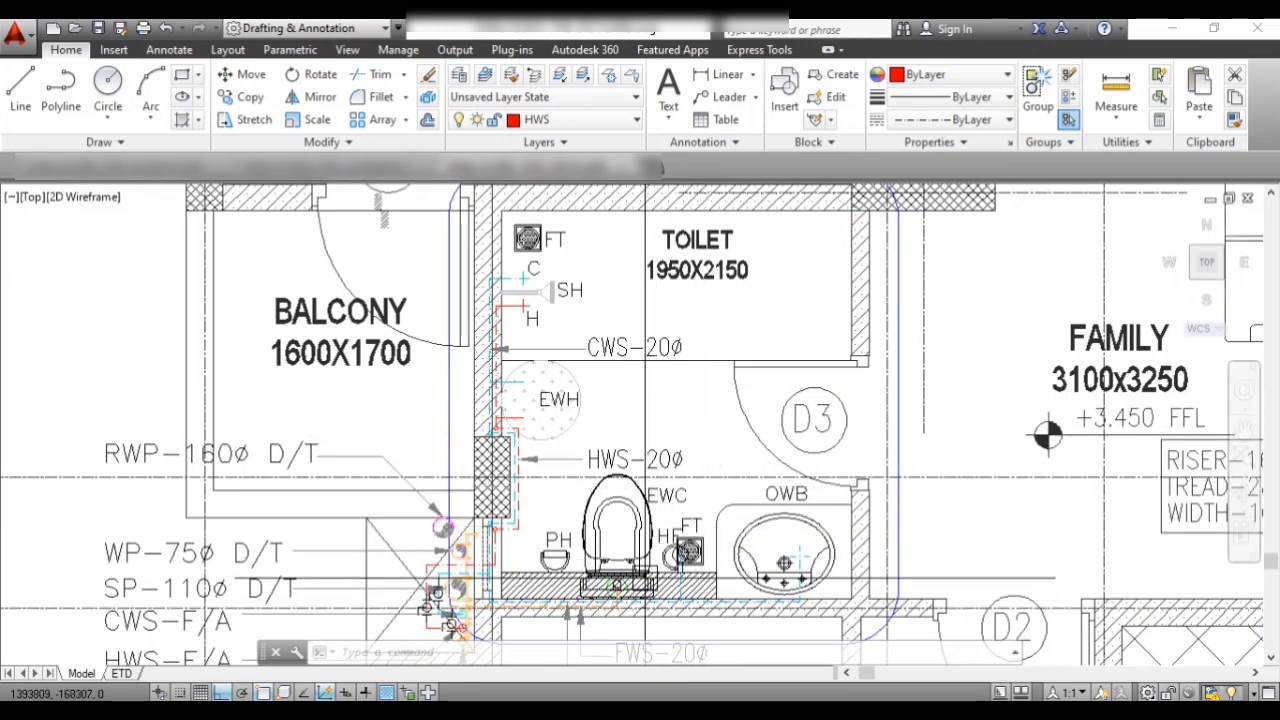
scroll(570, 412, up, 2)
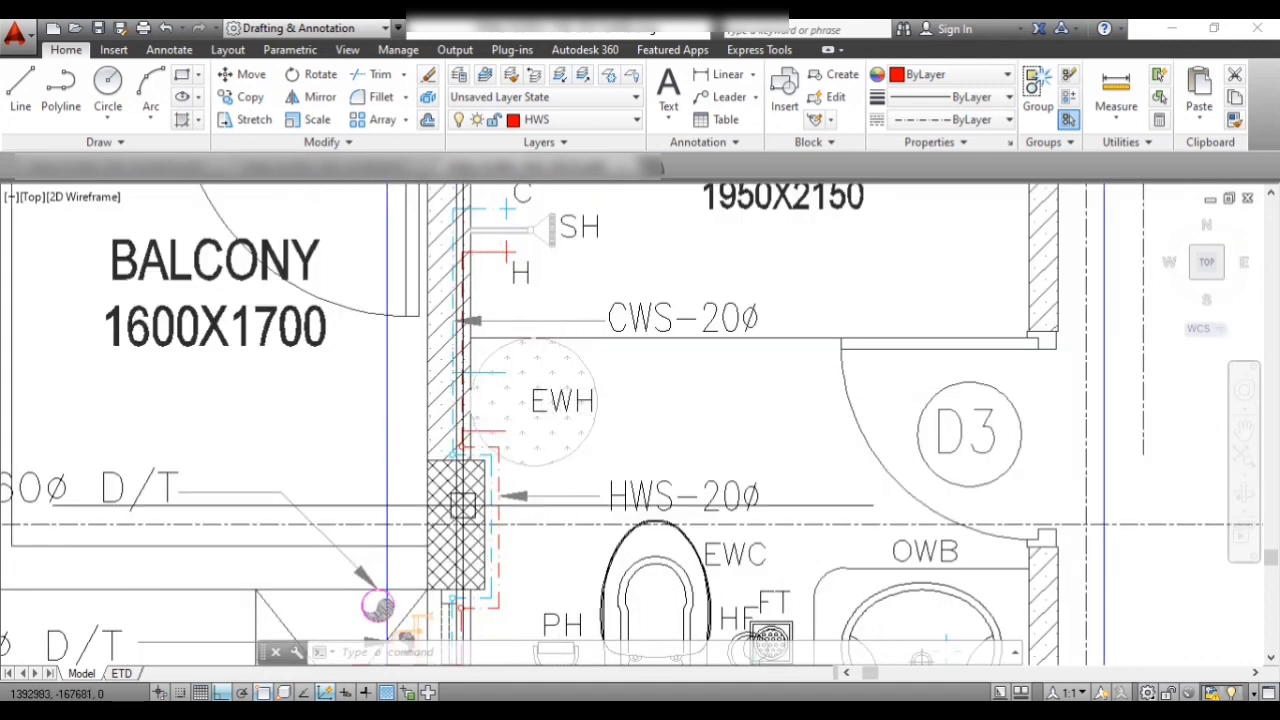
scroll(463, 505, up, 4)
scroll(528, 514, down, 2)
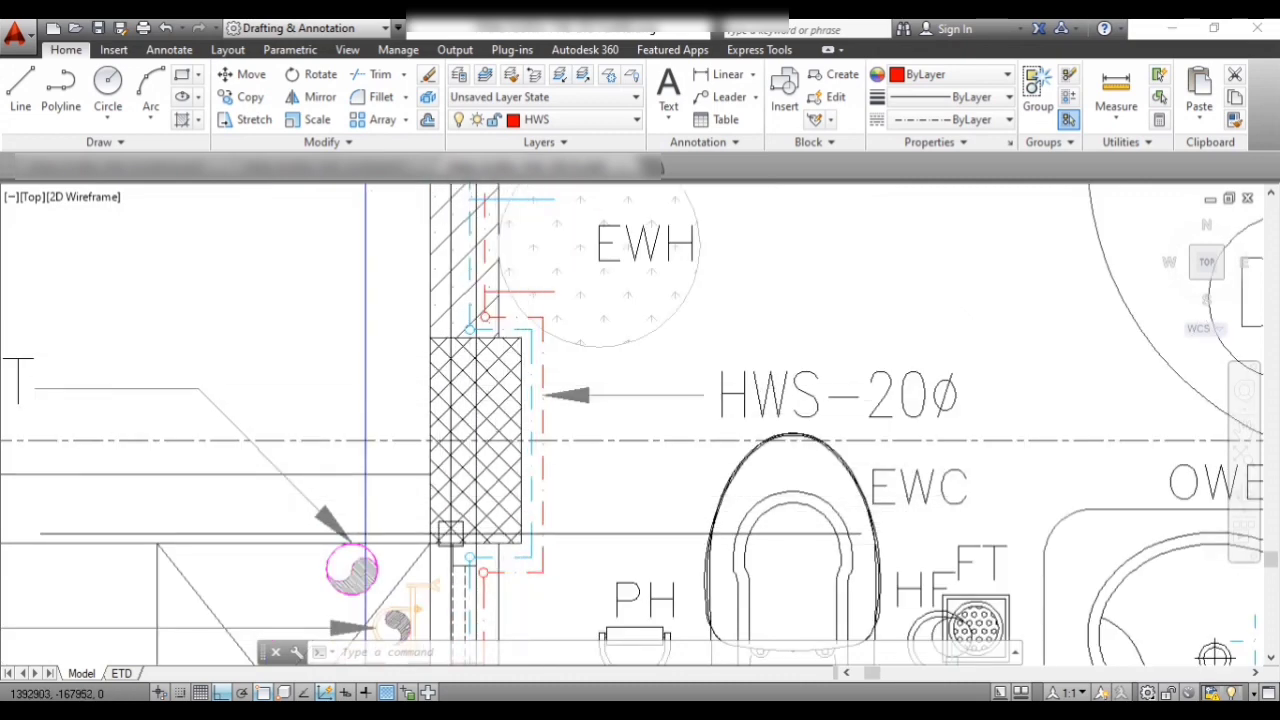
scroll(486, 528, down, 2)
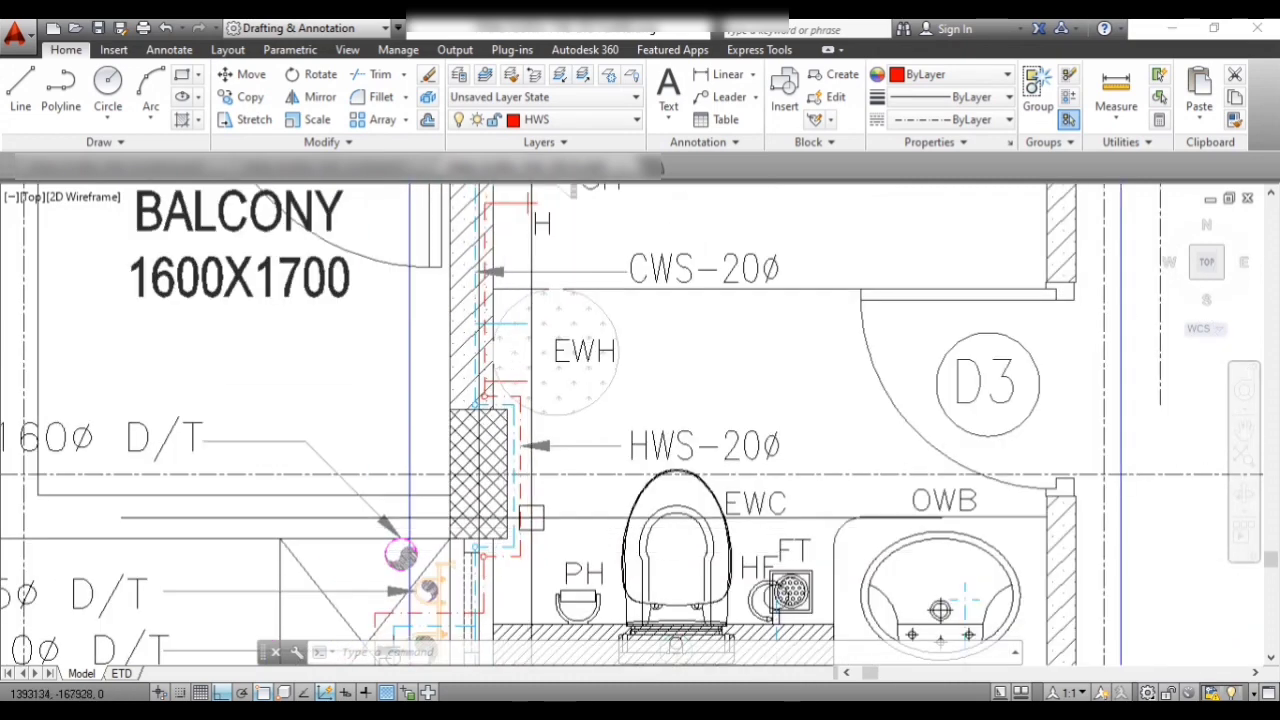
scroll(510, 382, up, 2)
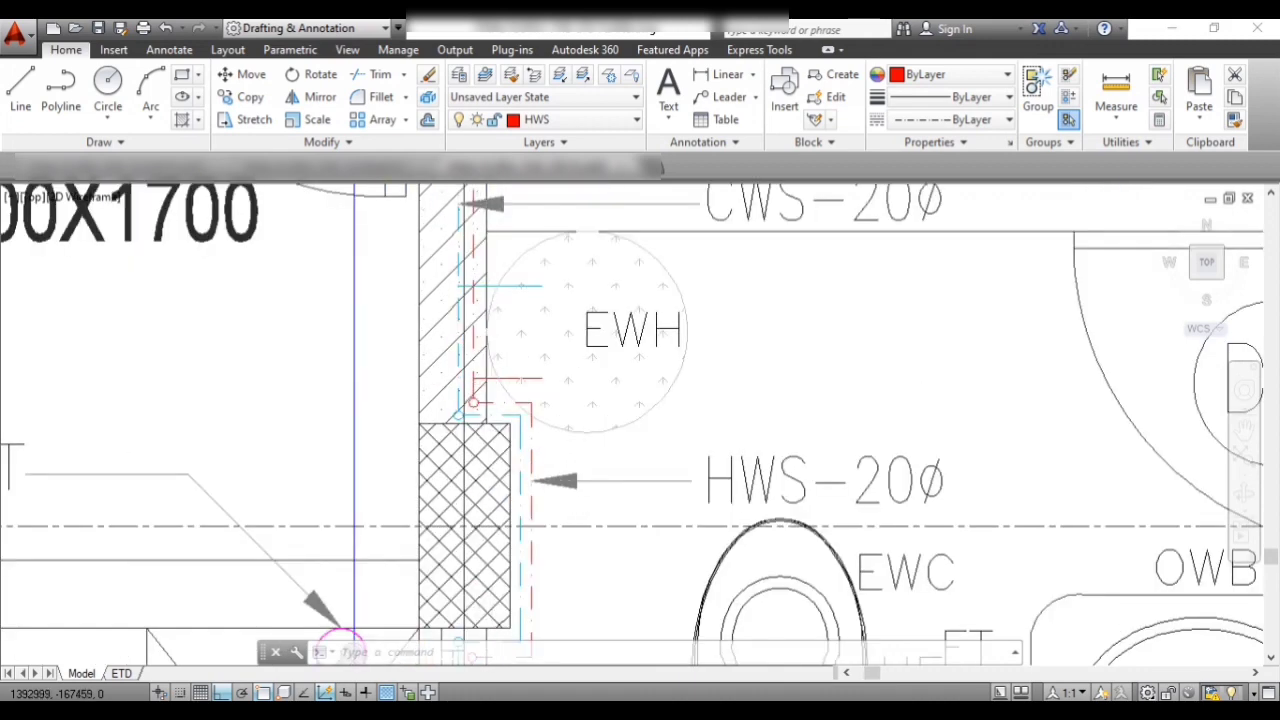
scroll(477, 398, up, 1)
scroll(460, 420, down, 3)
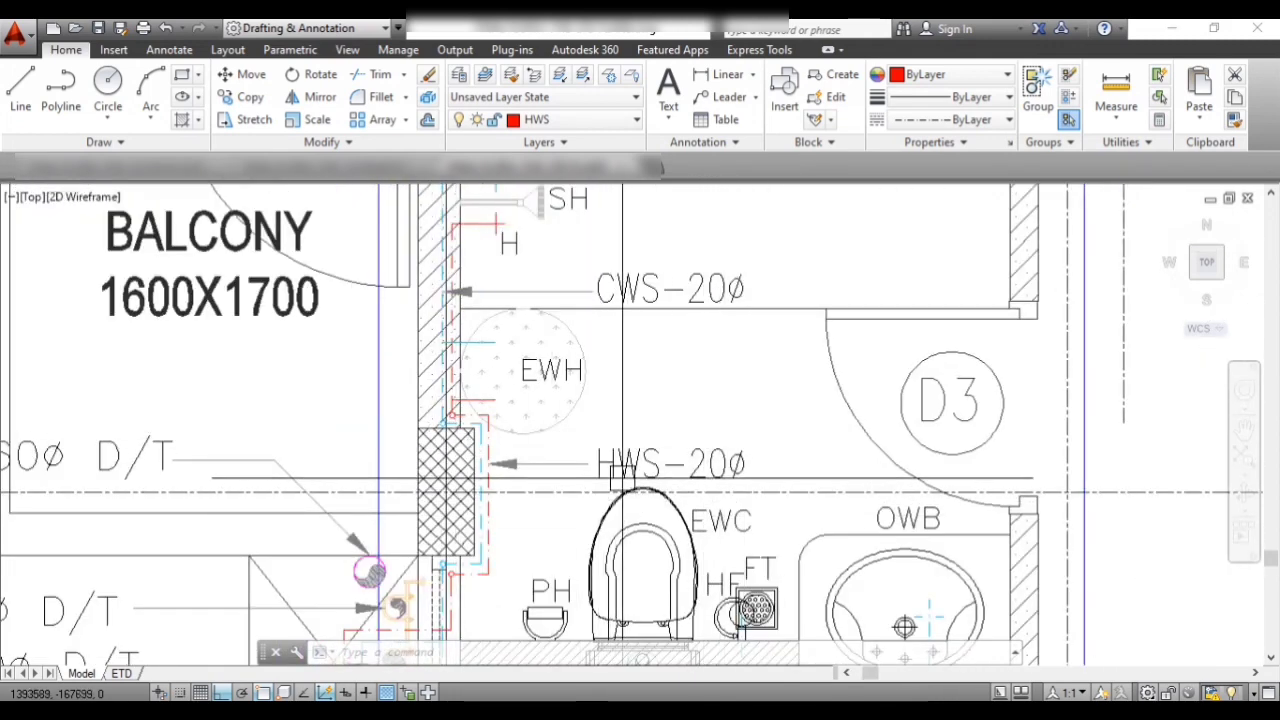
scroll(605, 430, down, 5)
scroll(591, 379, up, 1)
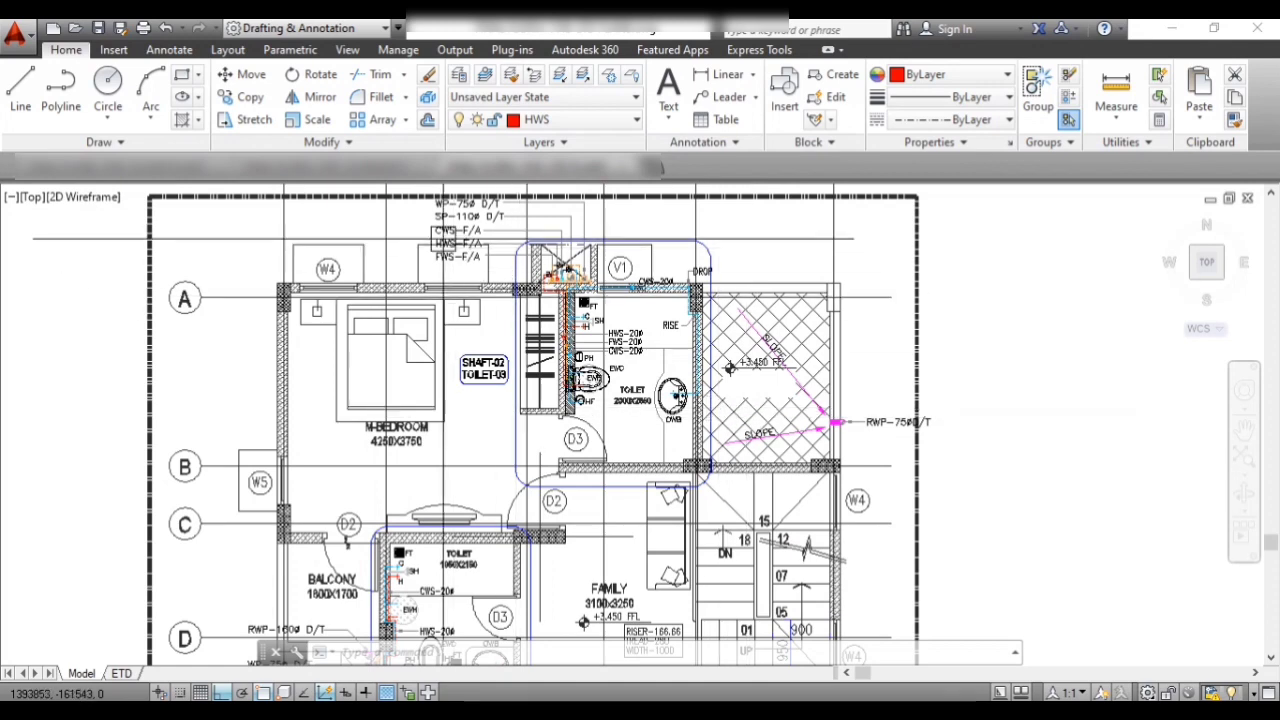
- Switch to the water supply schematic drawing and review the SHAFT-01 and SHAFT-02 risers with their toilet and kitchen branches
click(357, 169)
scroll(655, 398, down, 6)
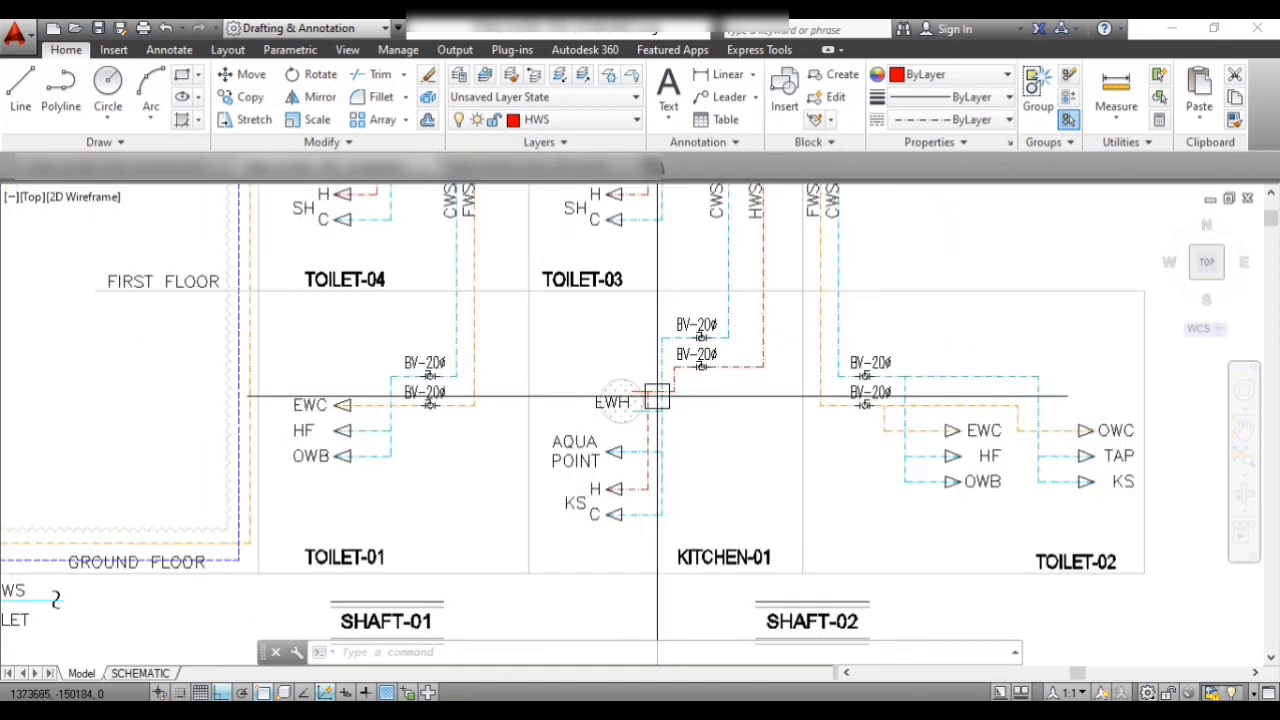
scroll(634, 426, down, 2)
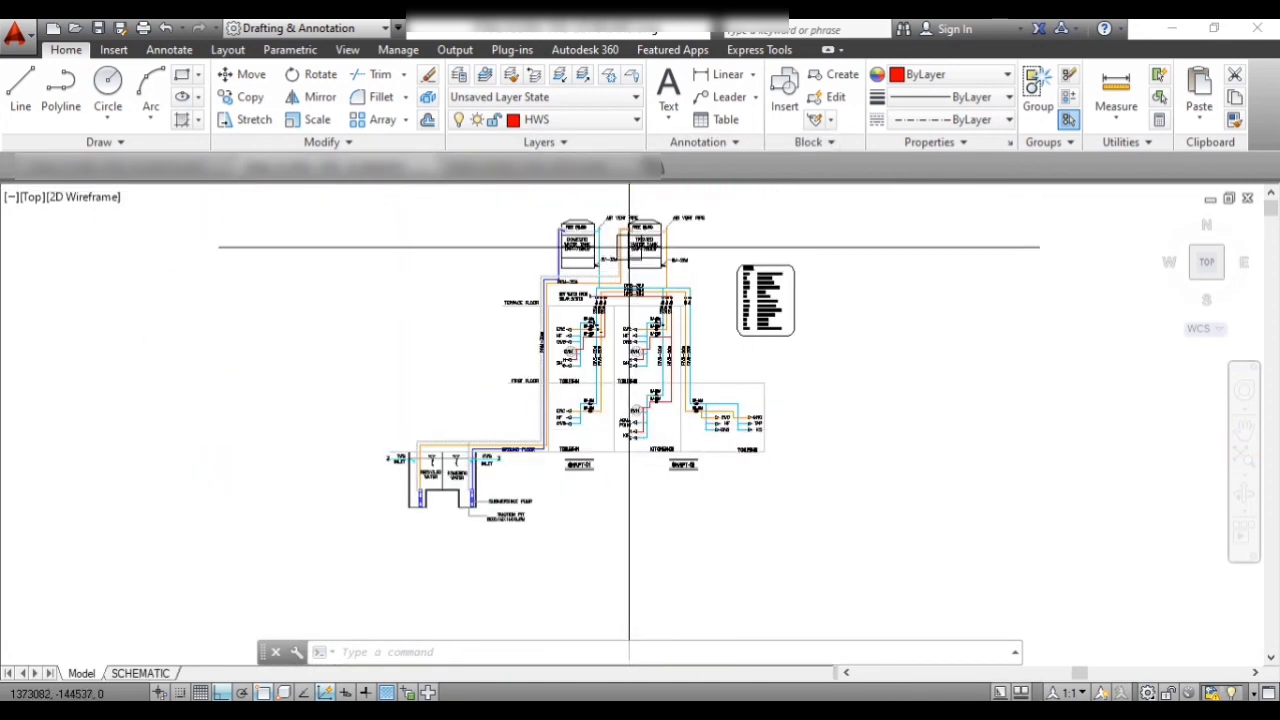
scroll(629, 246, up, 2)
- View the first floor plan in the FLOOR PLANS PHE drawing, and return to the floor plan with the water supply lines
click(135, 168)
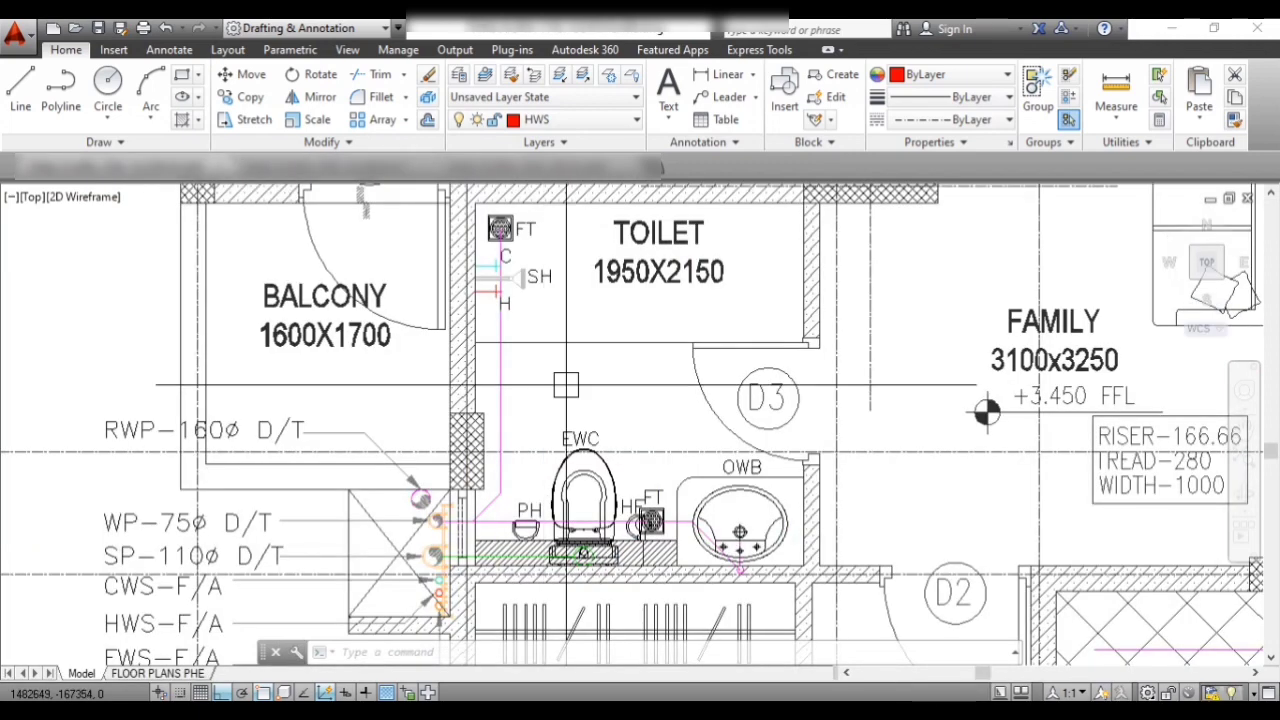
scroll(564, 401, down, 5)
scroll(566, 387, down, 2)
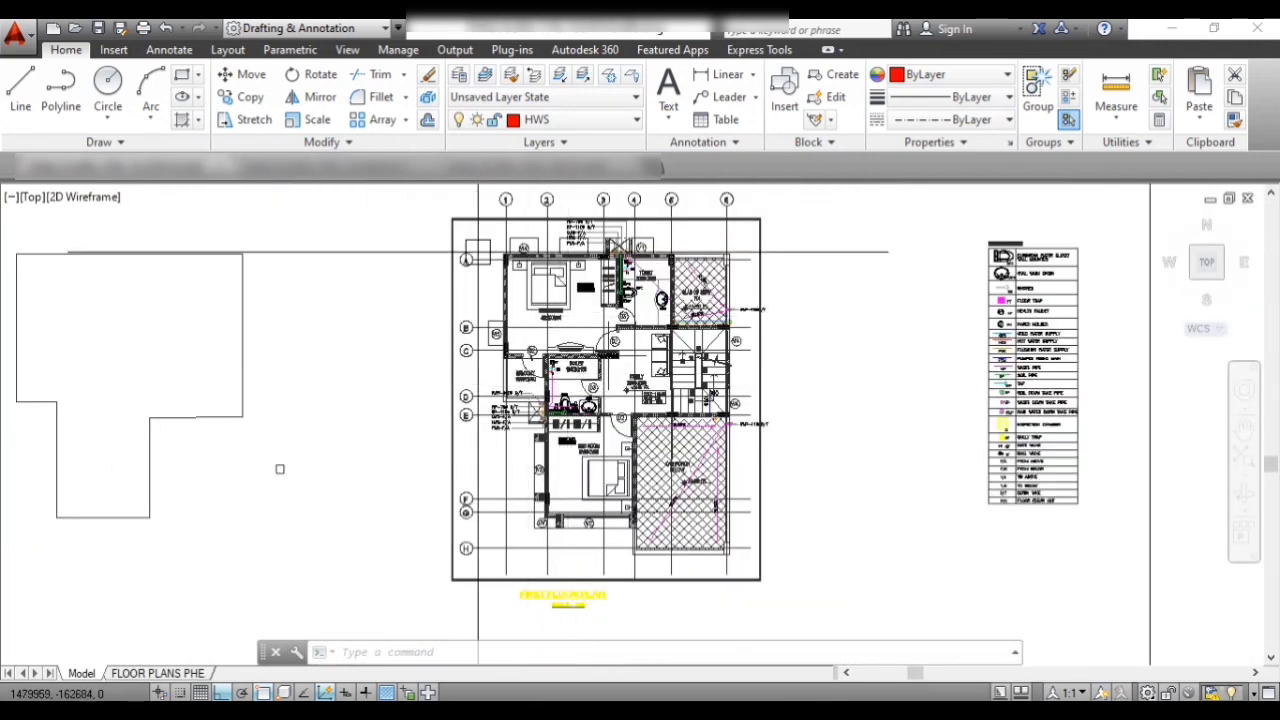
click(390, 168)
click(512, 168)
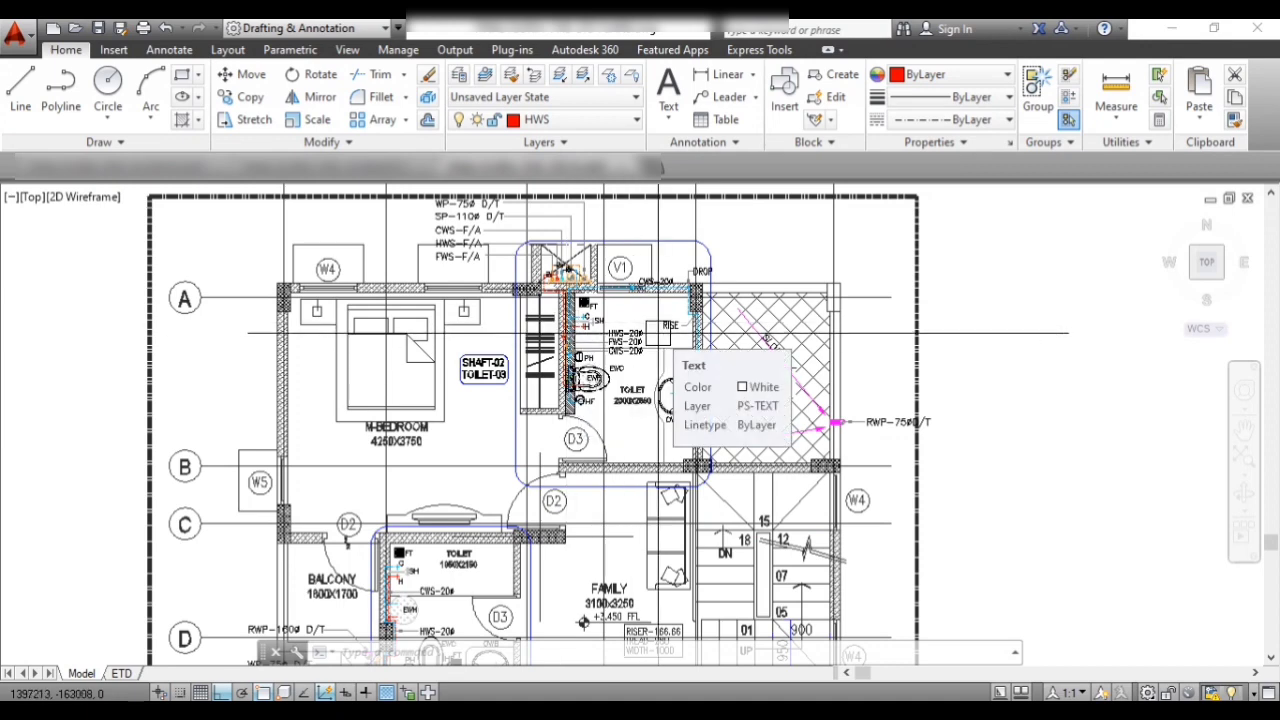
- Review the first floor water supply layout and the HWS, FWS and CWS lines from SHAFT-02 into TOILET-03
scroll(660, 332, down, 2)
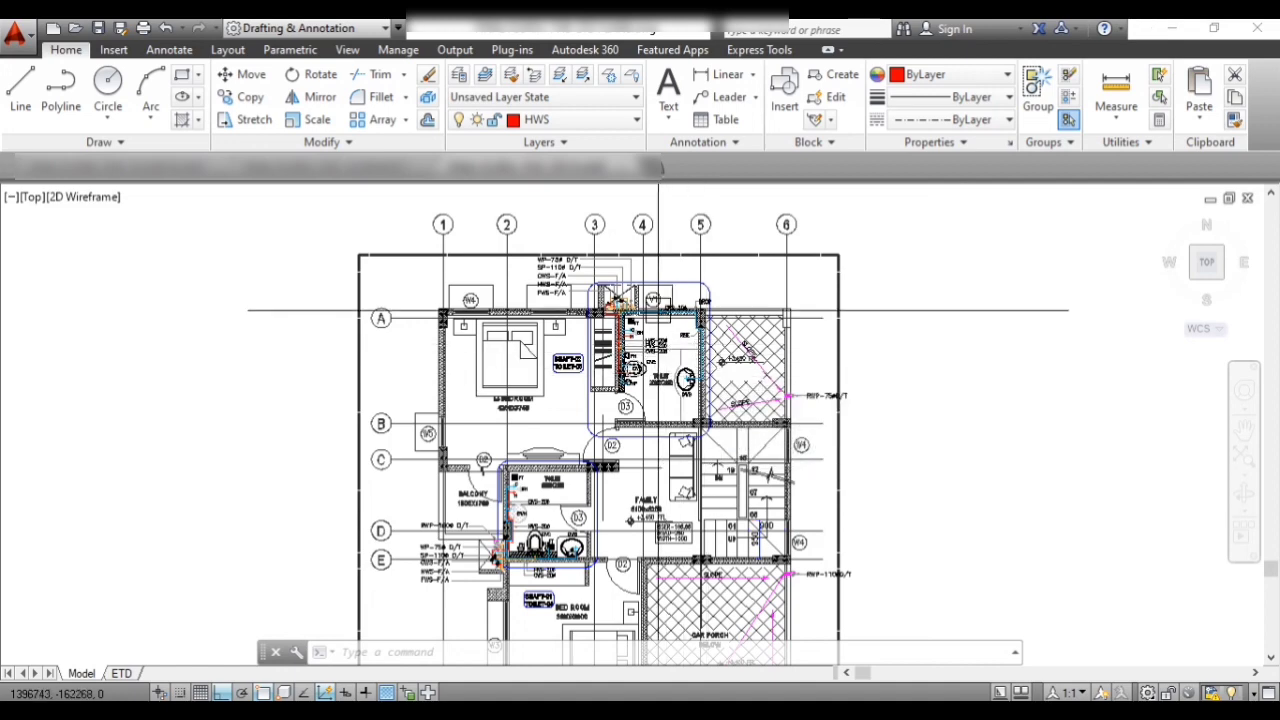
scroll(675, 308, down, 2)
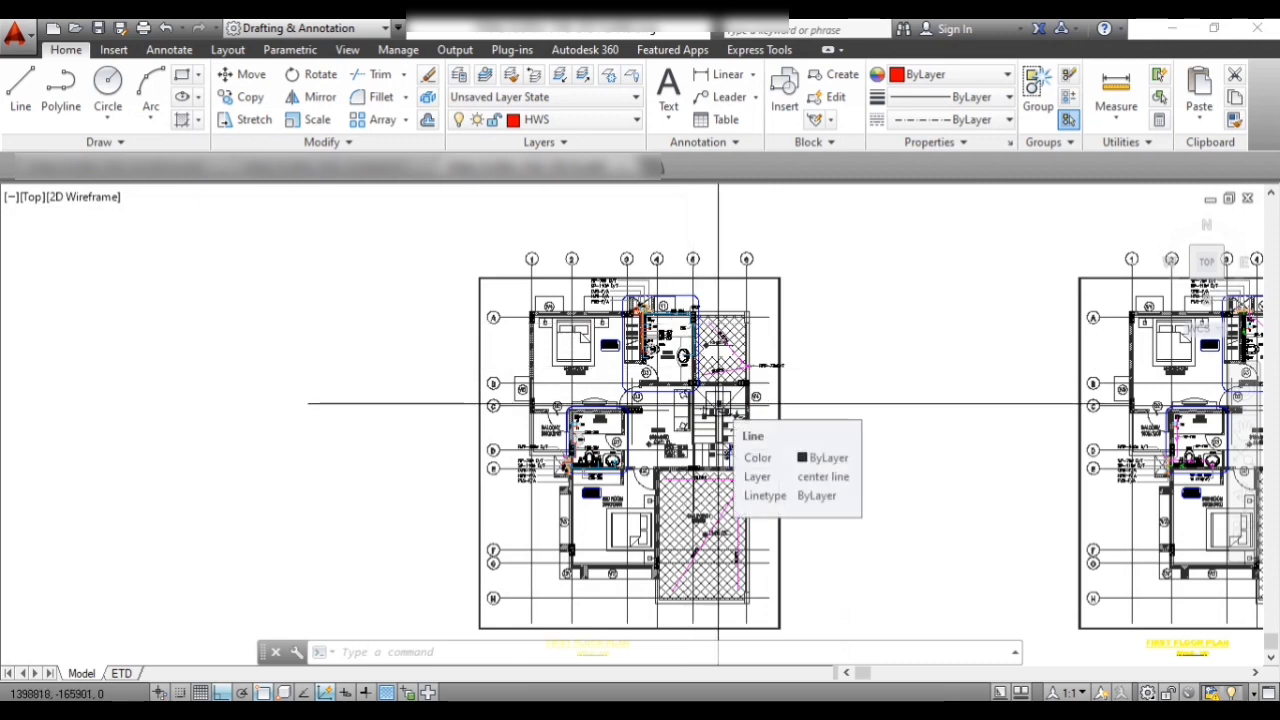
scroll(667, 350, up, 2)
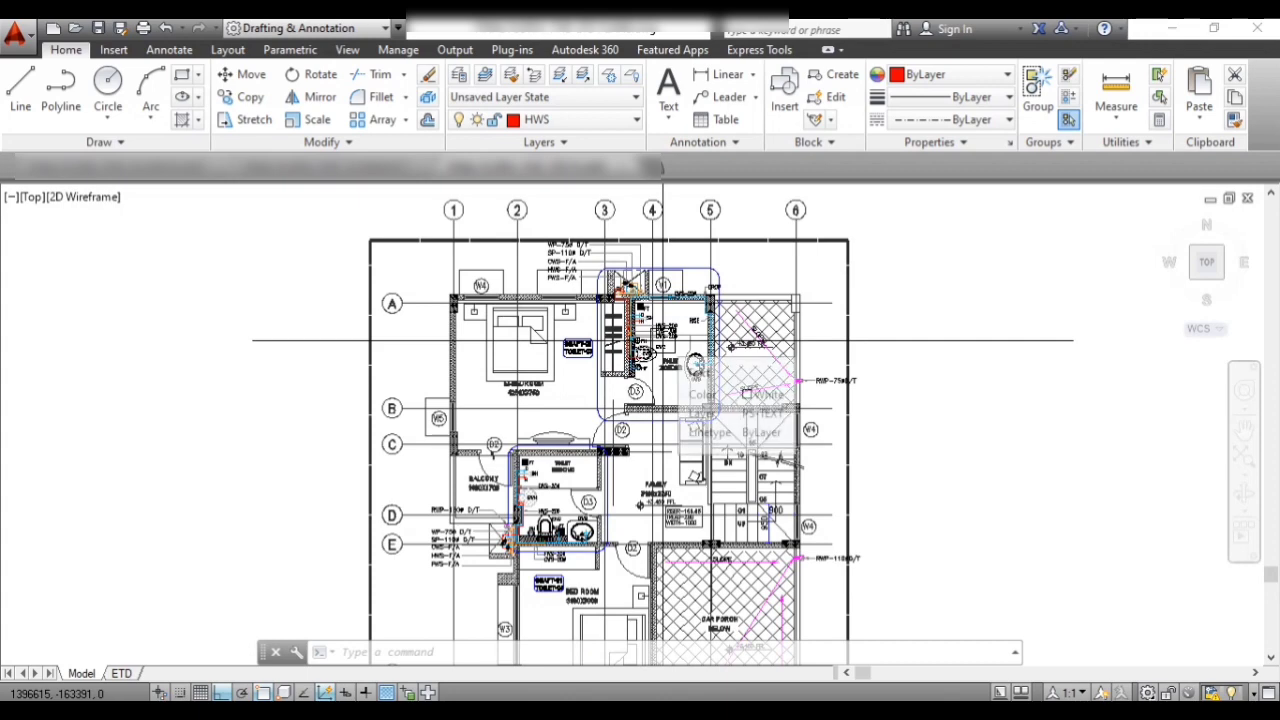
scroll(667, 298, up, 2)
scroll(666, 300, up, 2)
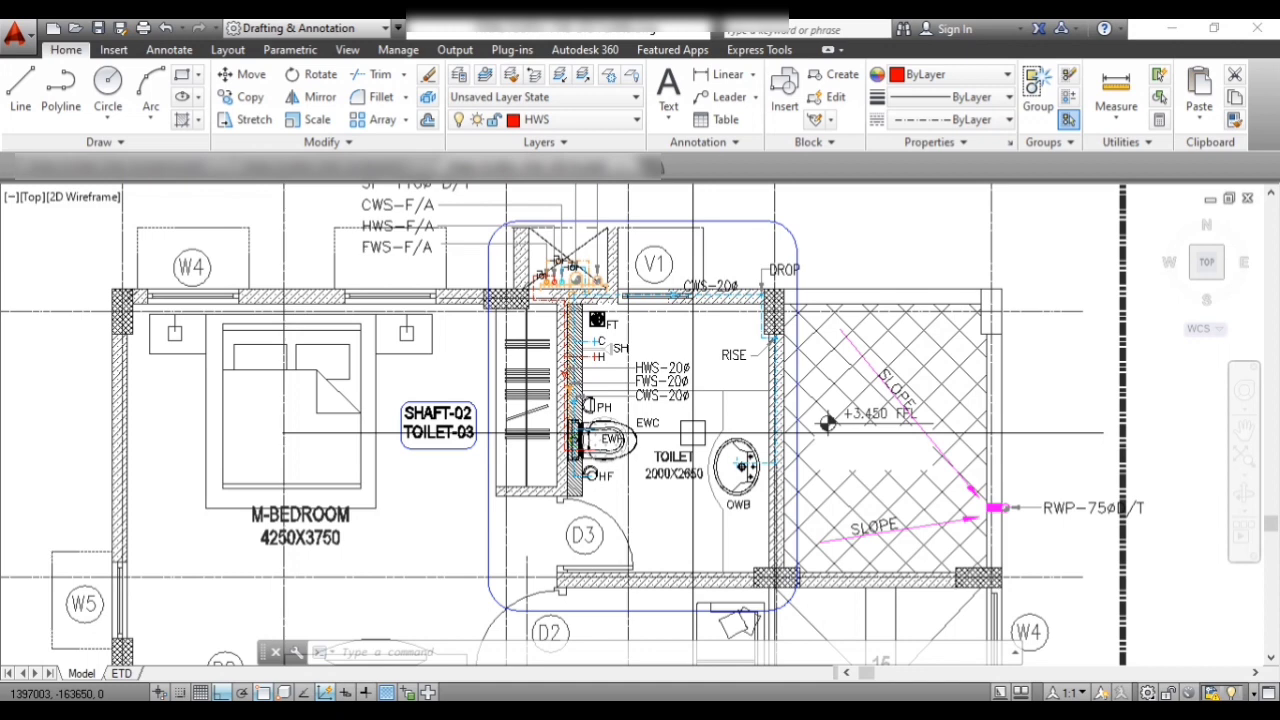
scroll(598, 367, up, 4)
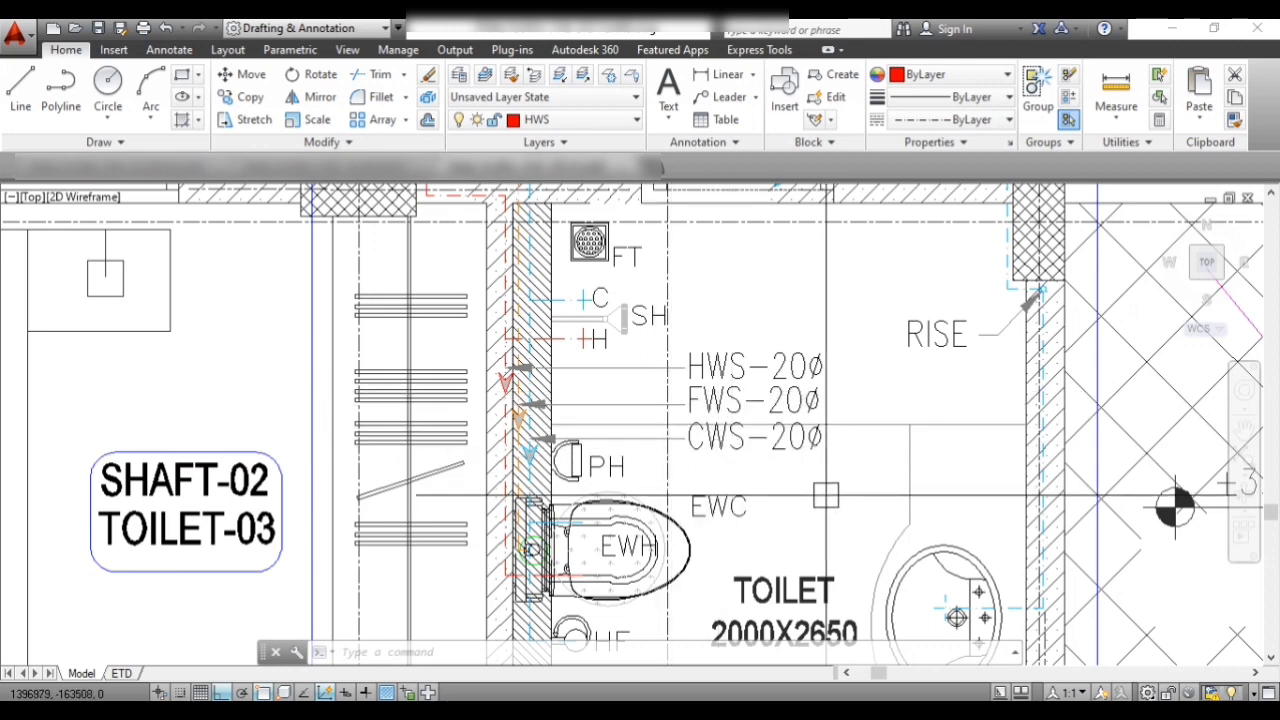
scroll(700, 420, down, 7)
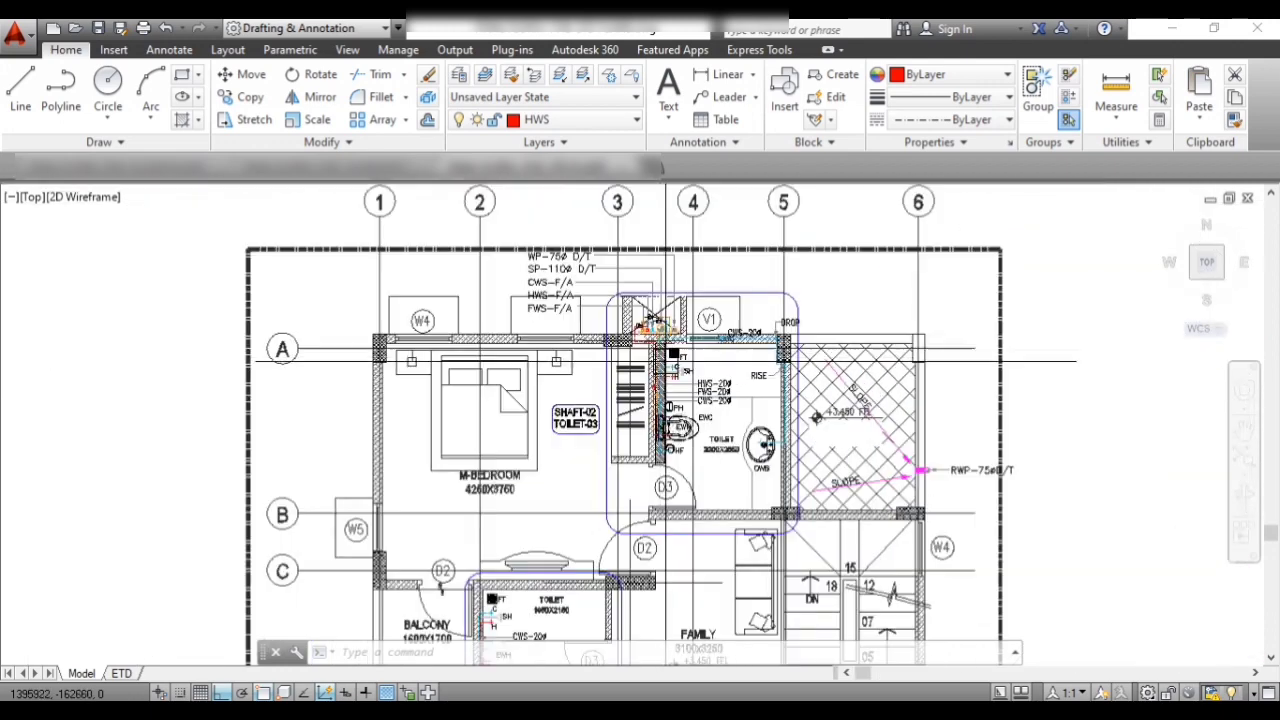
scroll(665, 360, down, 2)
scroll(688, 395, up, 5)
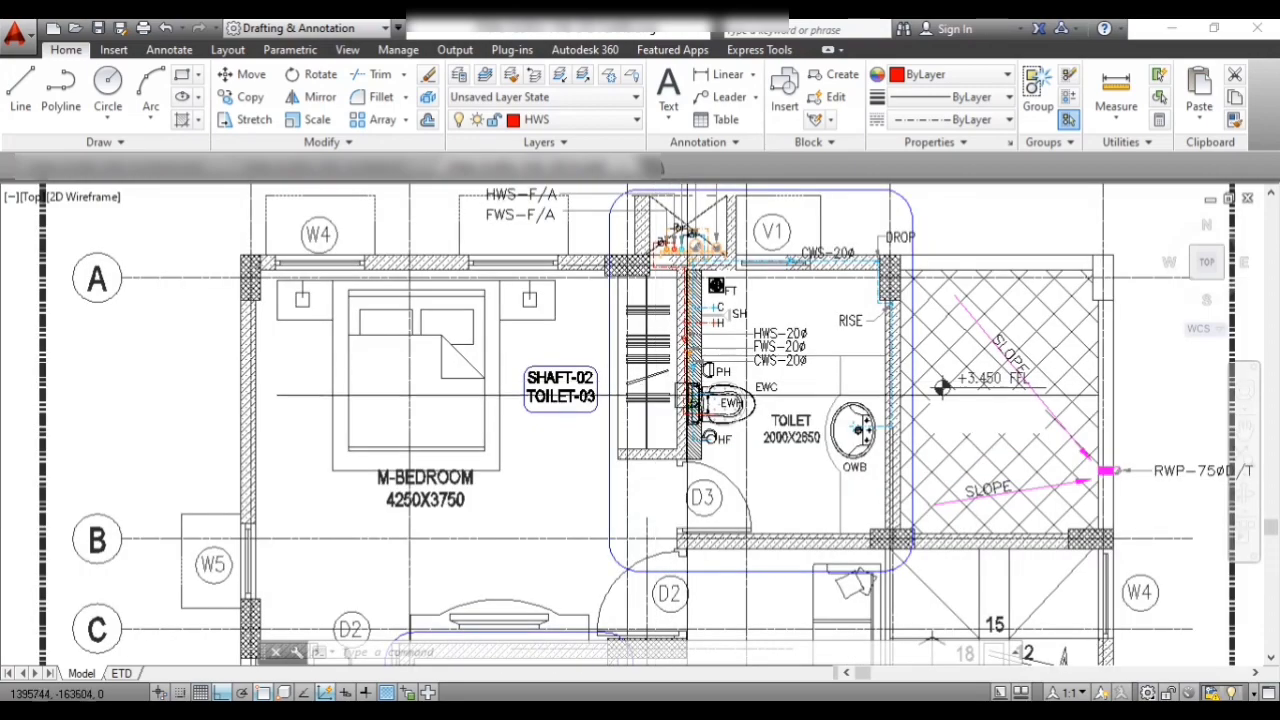